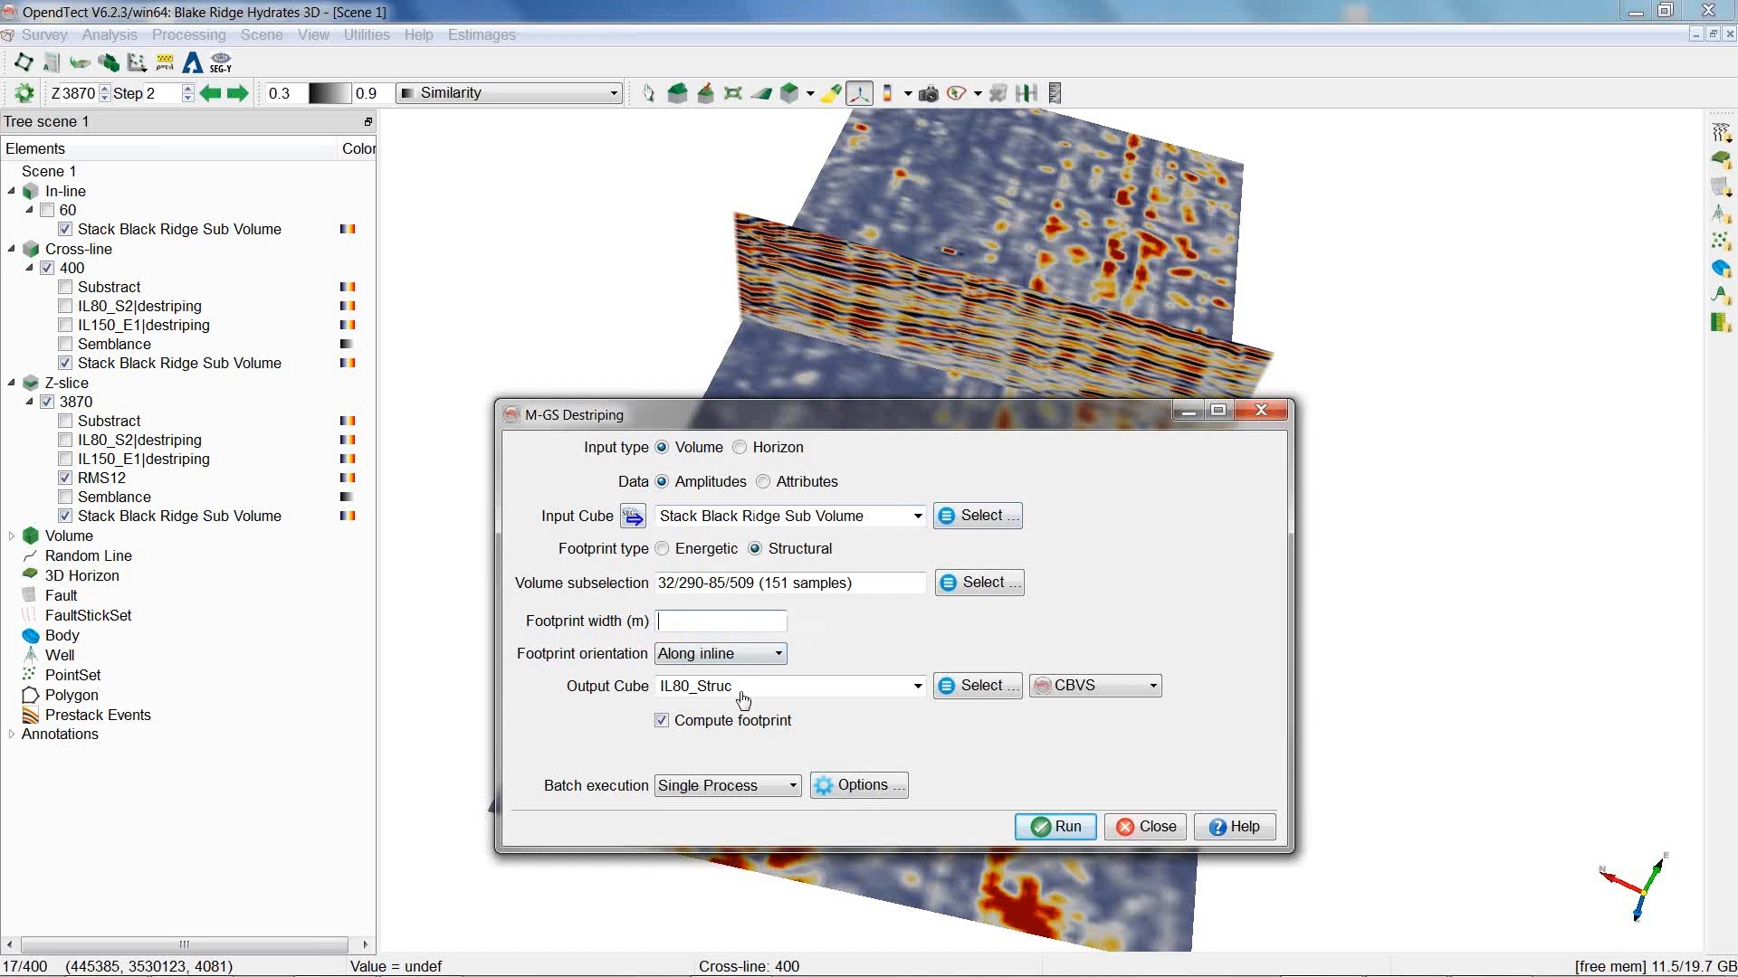
Close the destriping dialog, view the Z-slice from above, and measure the distance between two neighbouring footprint stripes.
left_click(1269, 414)
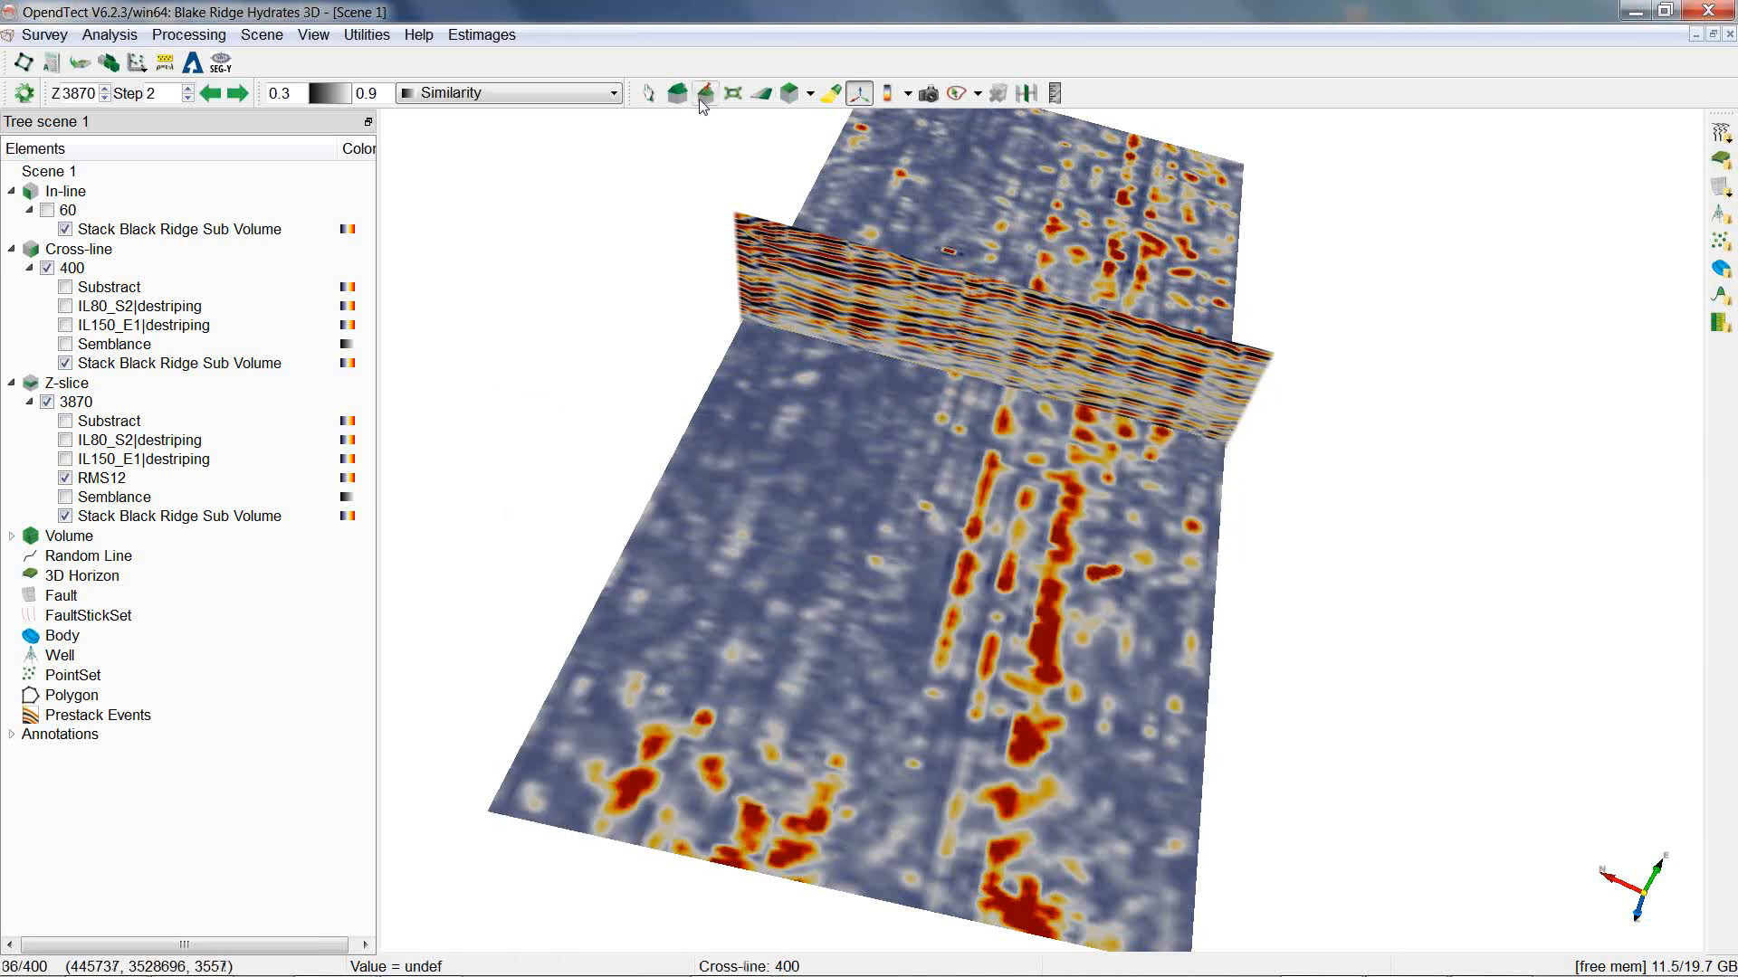
left_click(677, 93)
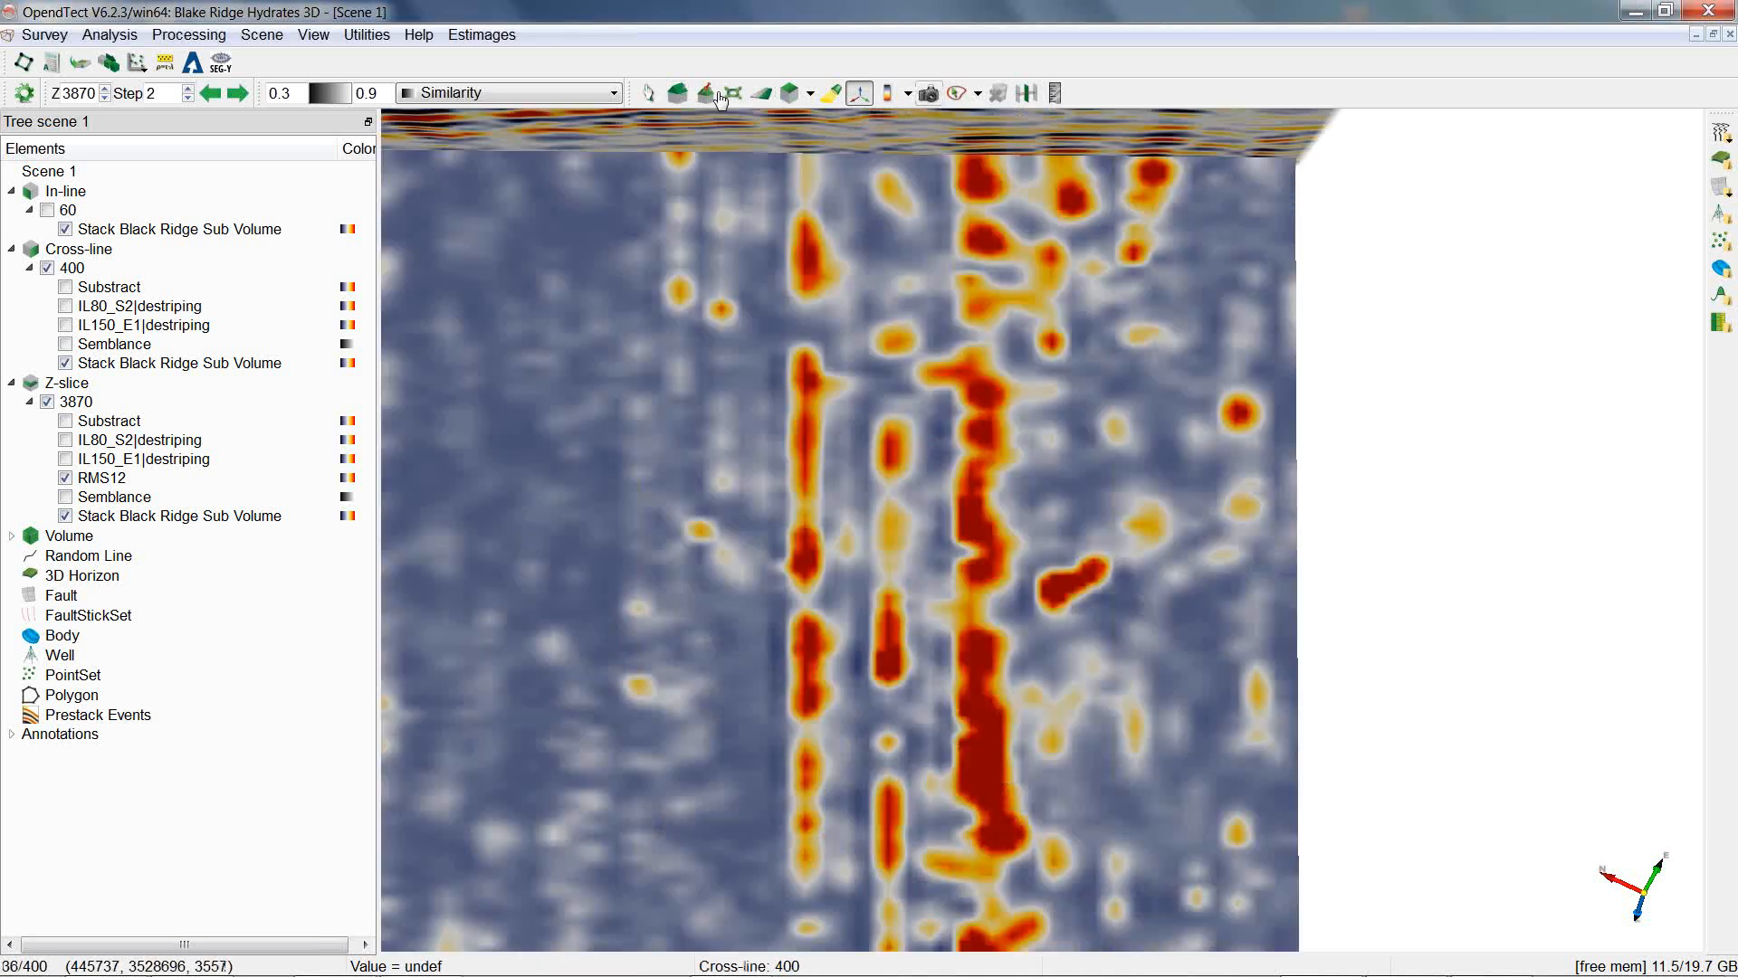
left_click(1057, 93)
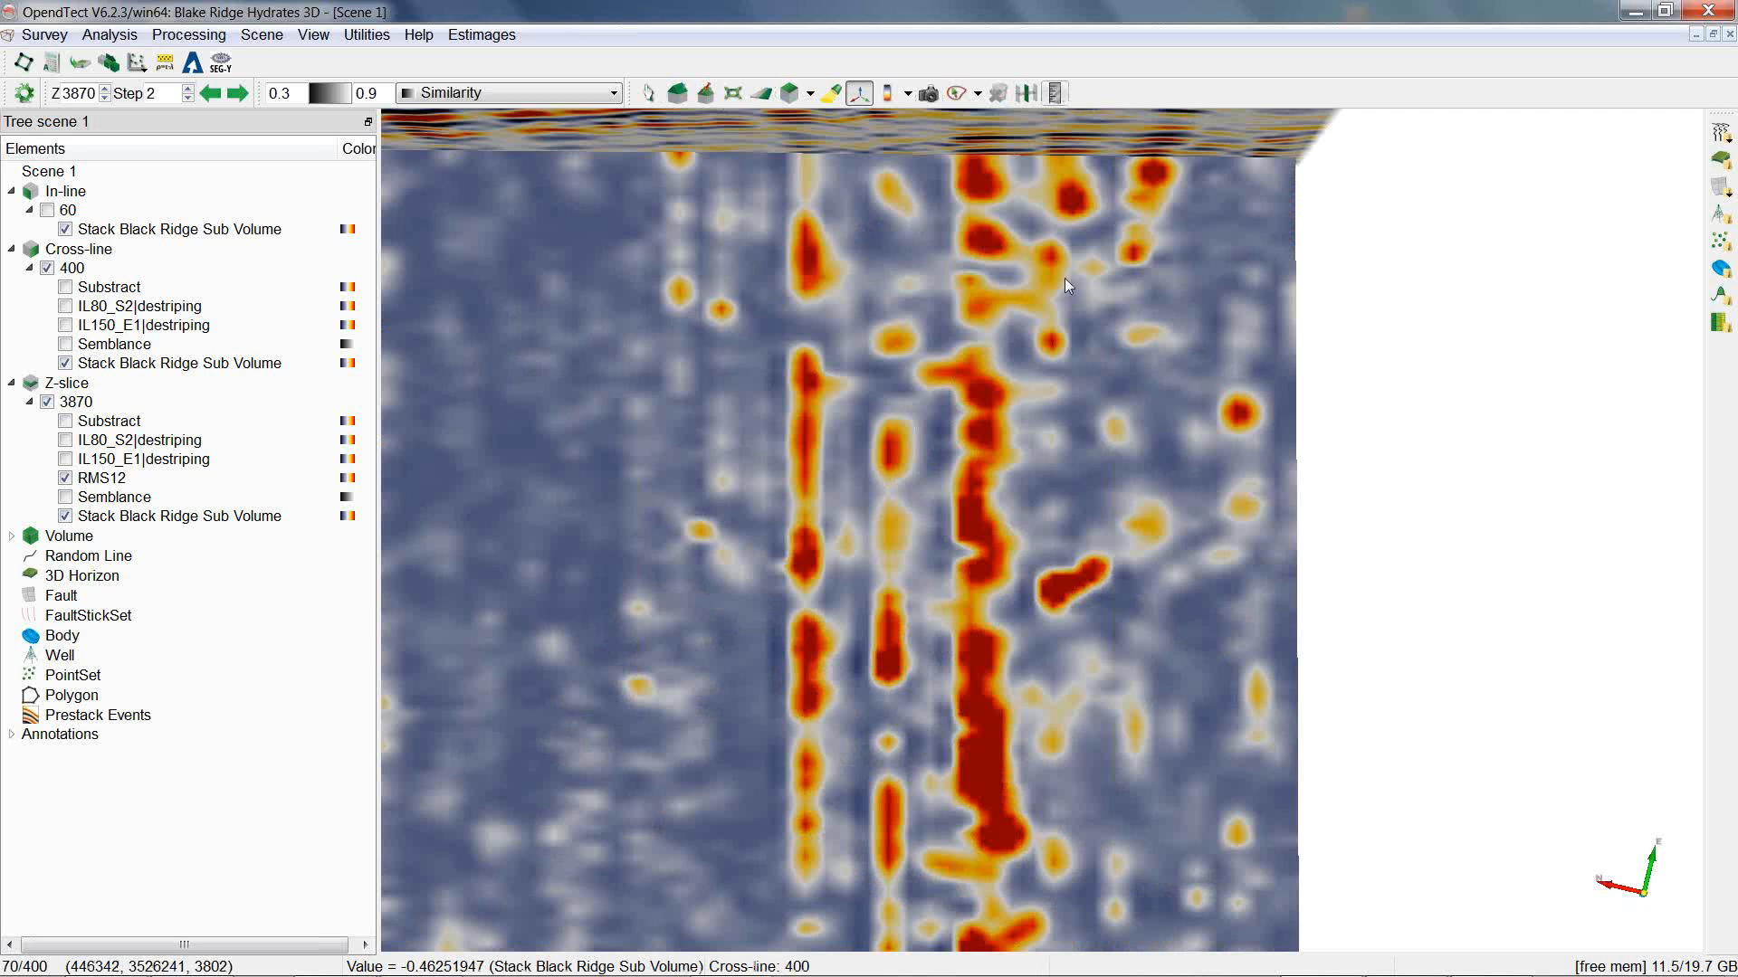
left_click(1057, 93)
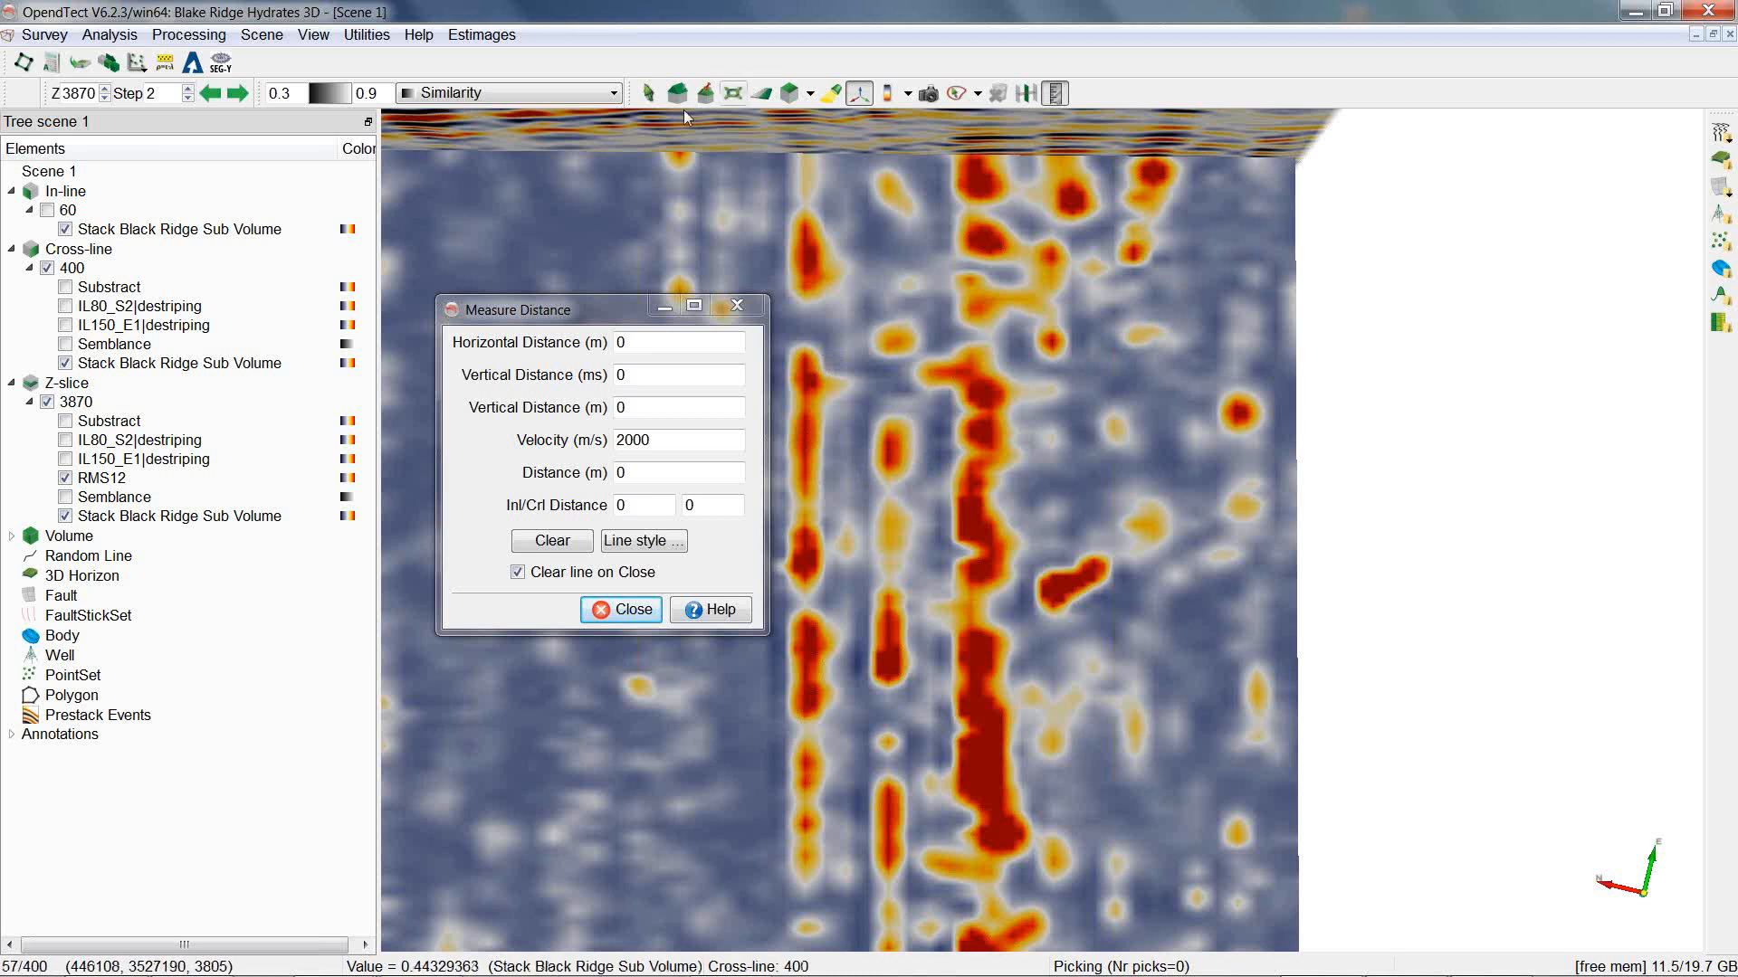
left_click(796, 96)
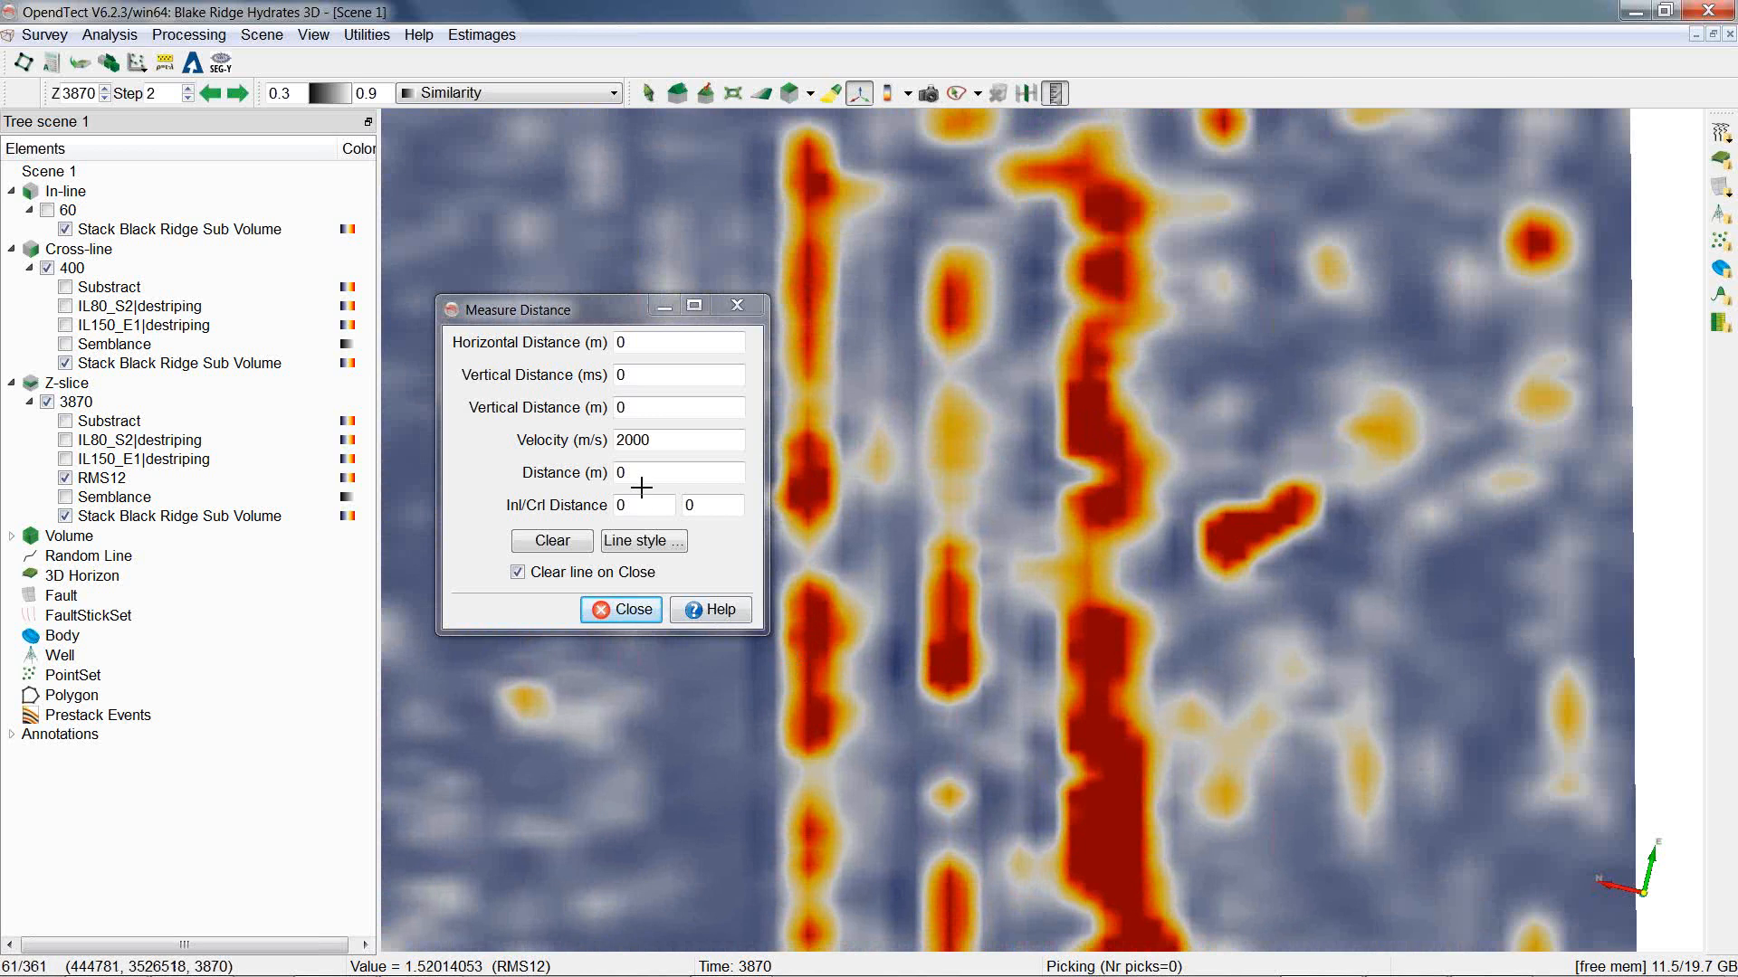
left_click(808, 627)
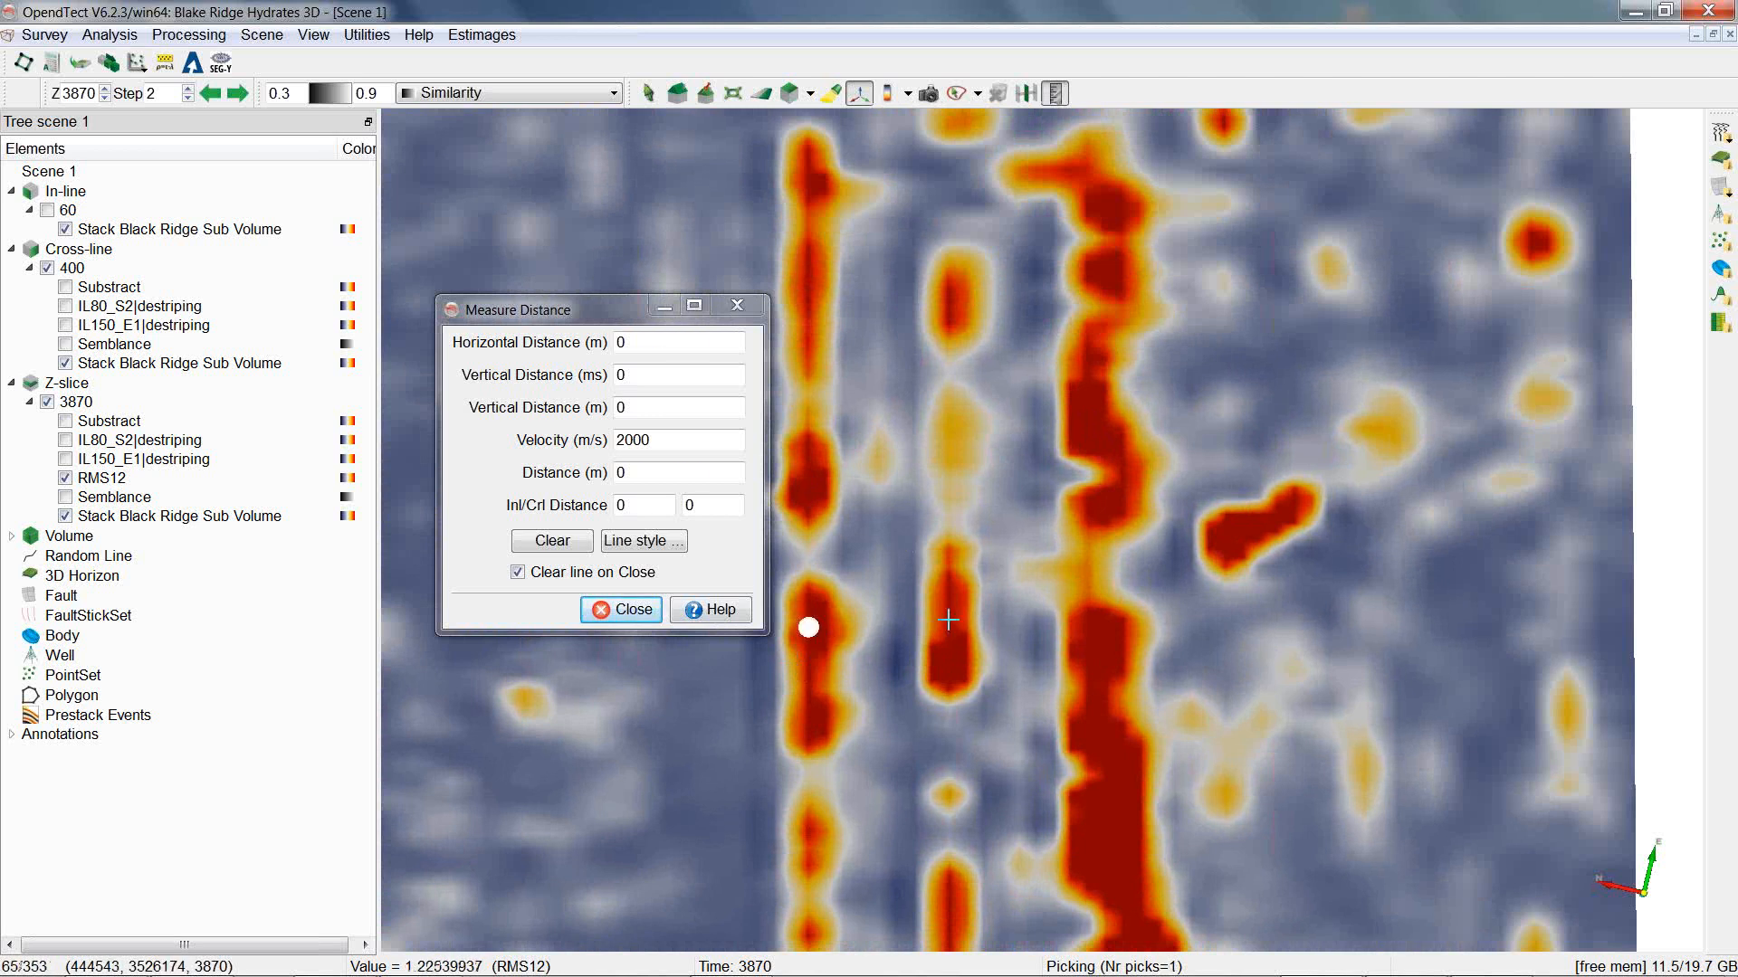
left_click(948, 620)
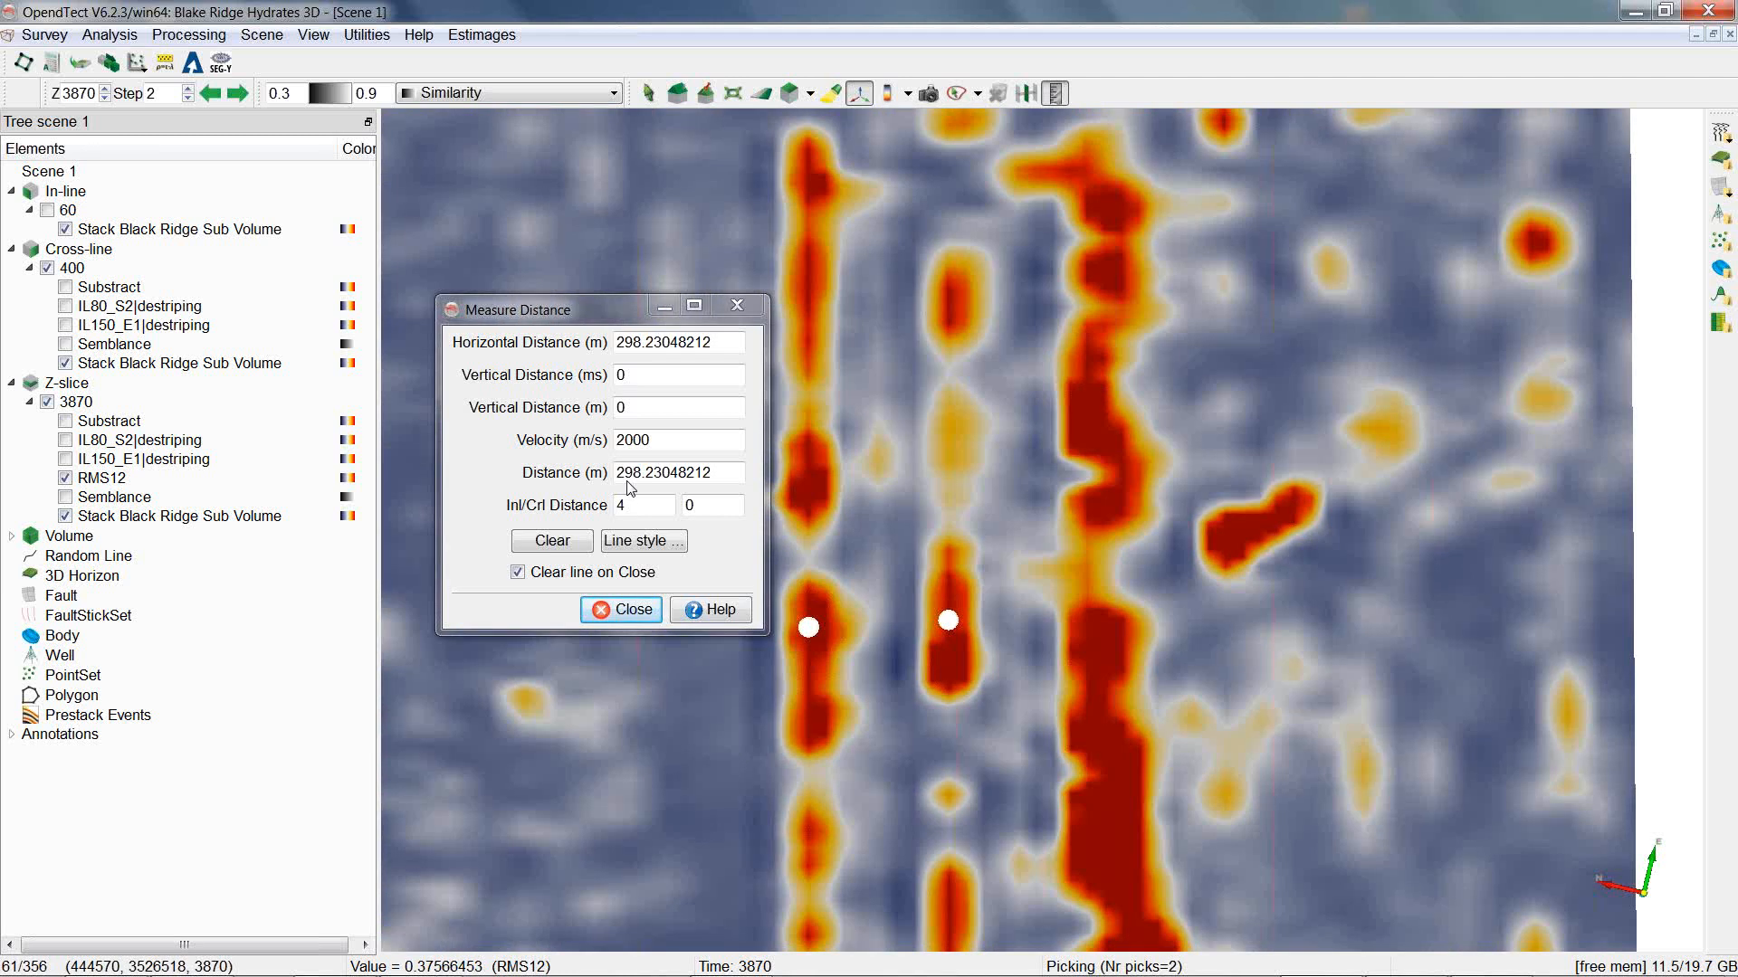
left_click(619, 609)
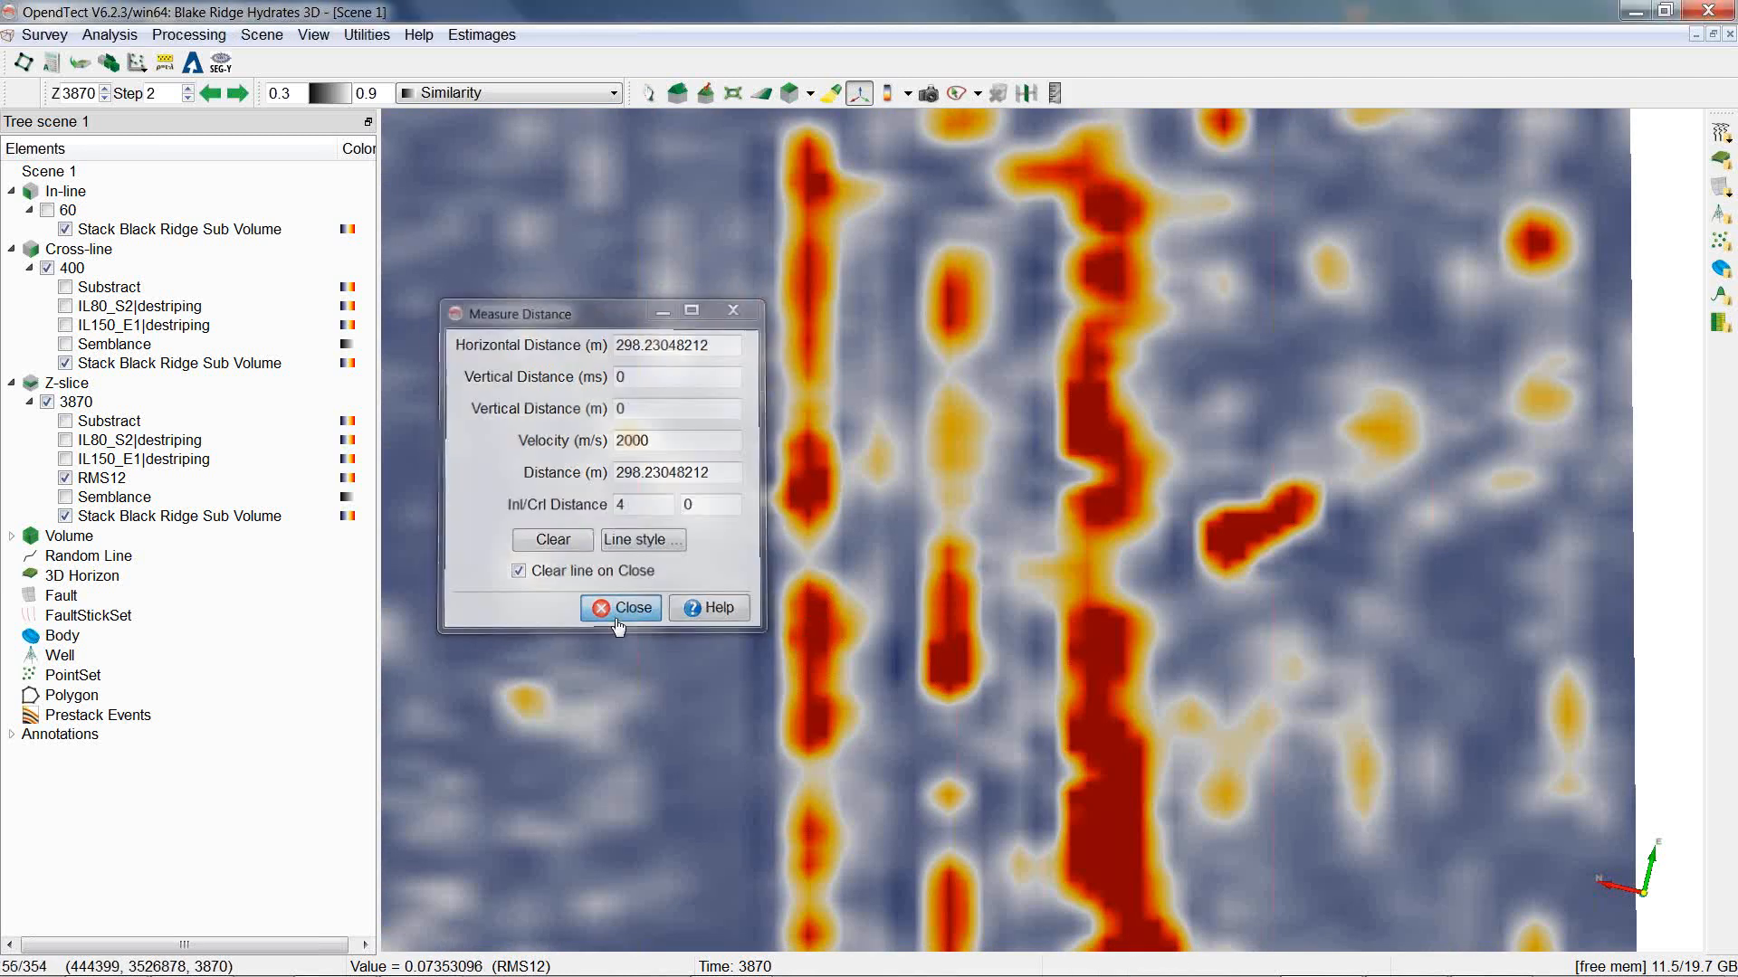
Open M-GS Destriping with Energetic footprint type, footprint width 150 m, and orientation along inline.
left_click(191, 65)
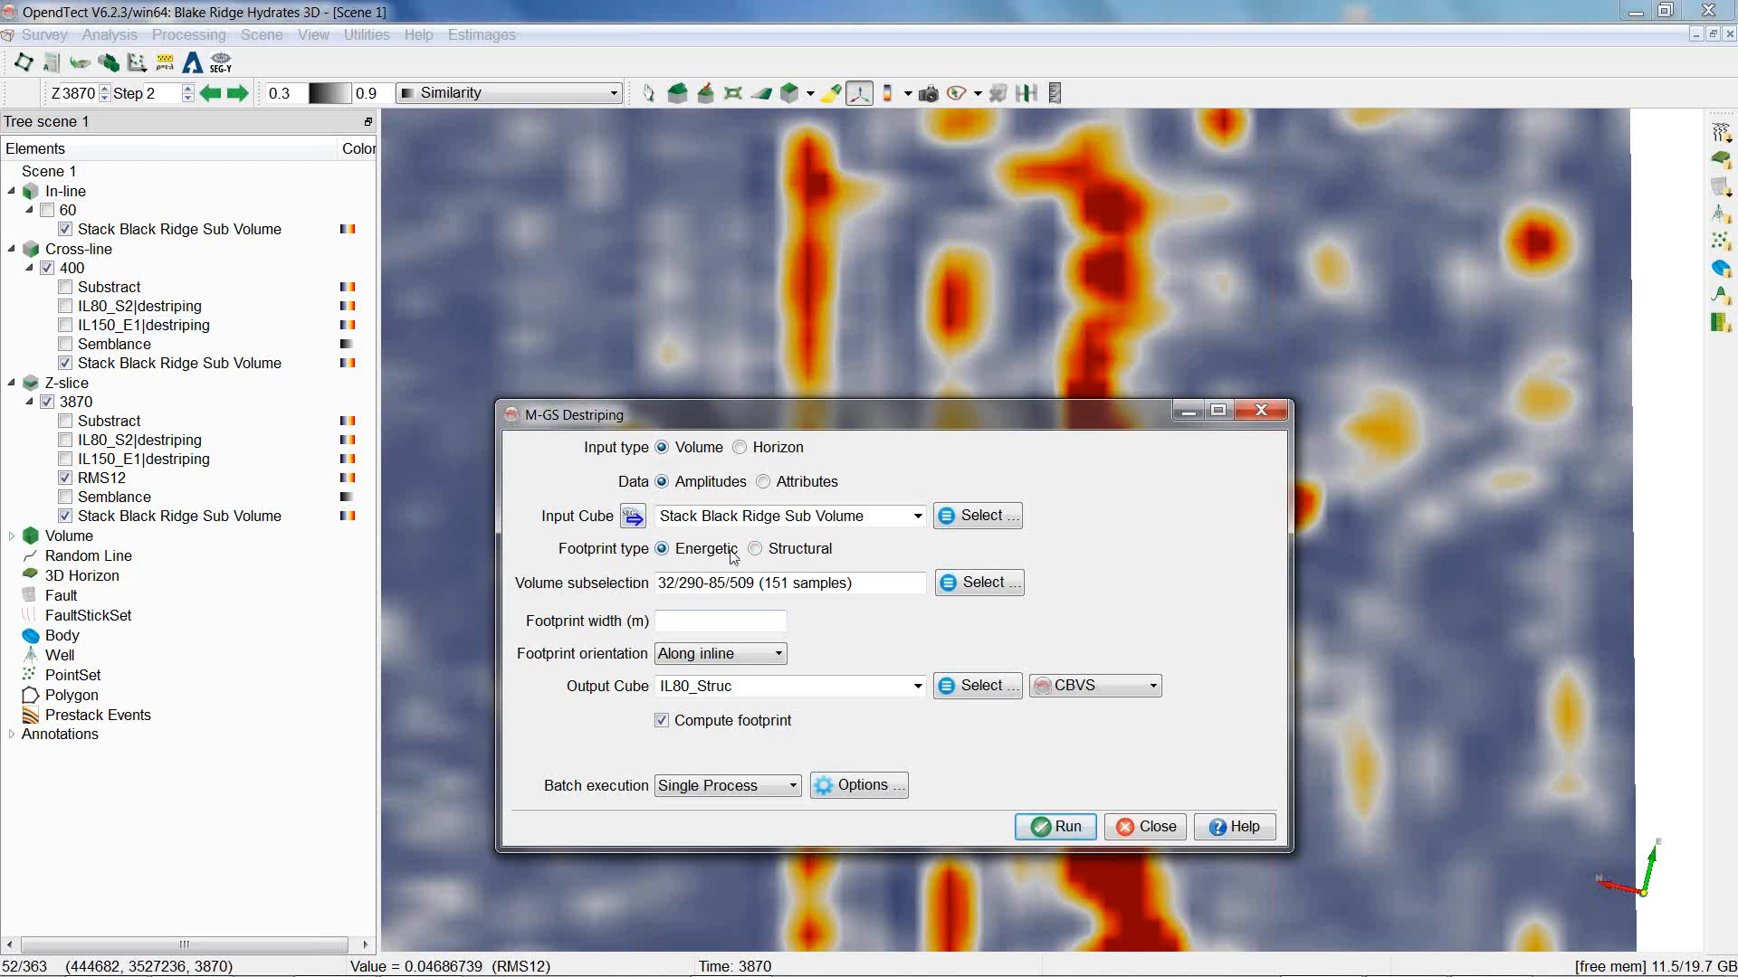
left_click(672, 619)
type("150")
left_click(742, 663)
left_click(741, 674)
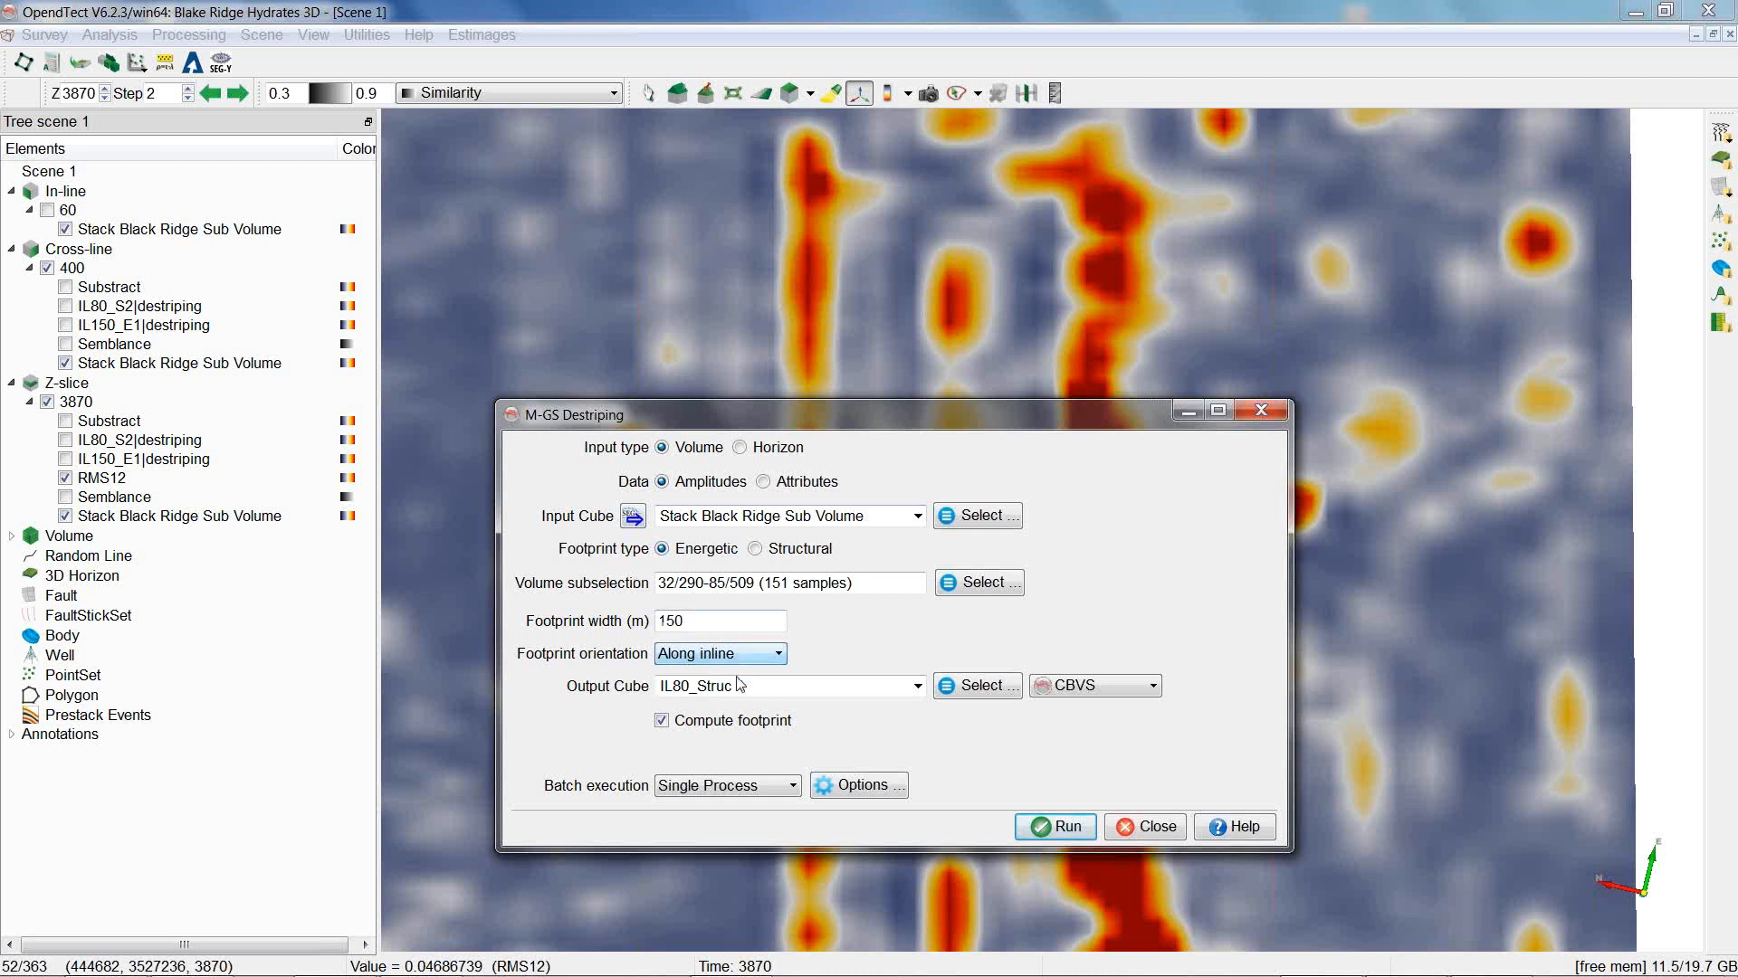
Name the output cube IL150_Energ and close the destriping dialog.
left_click_drag(746, 680, 672, 682)
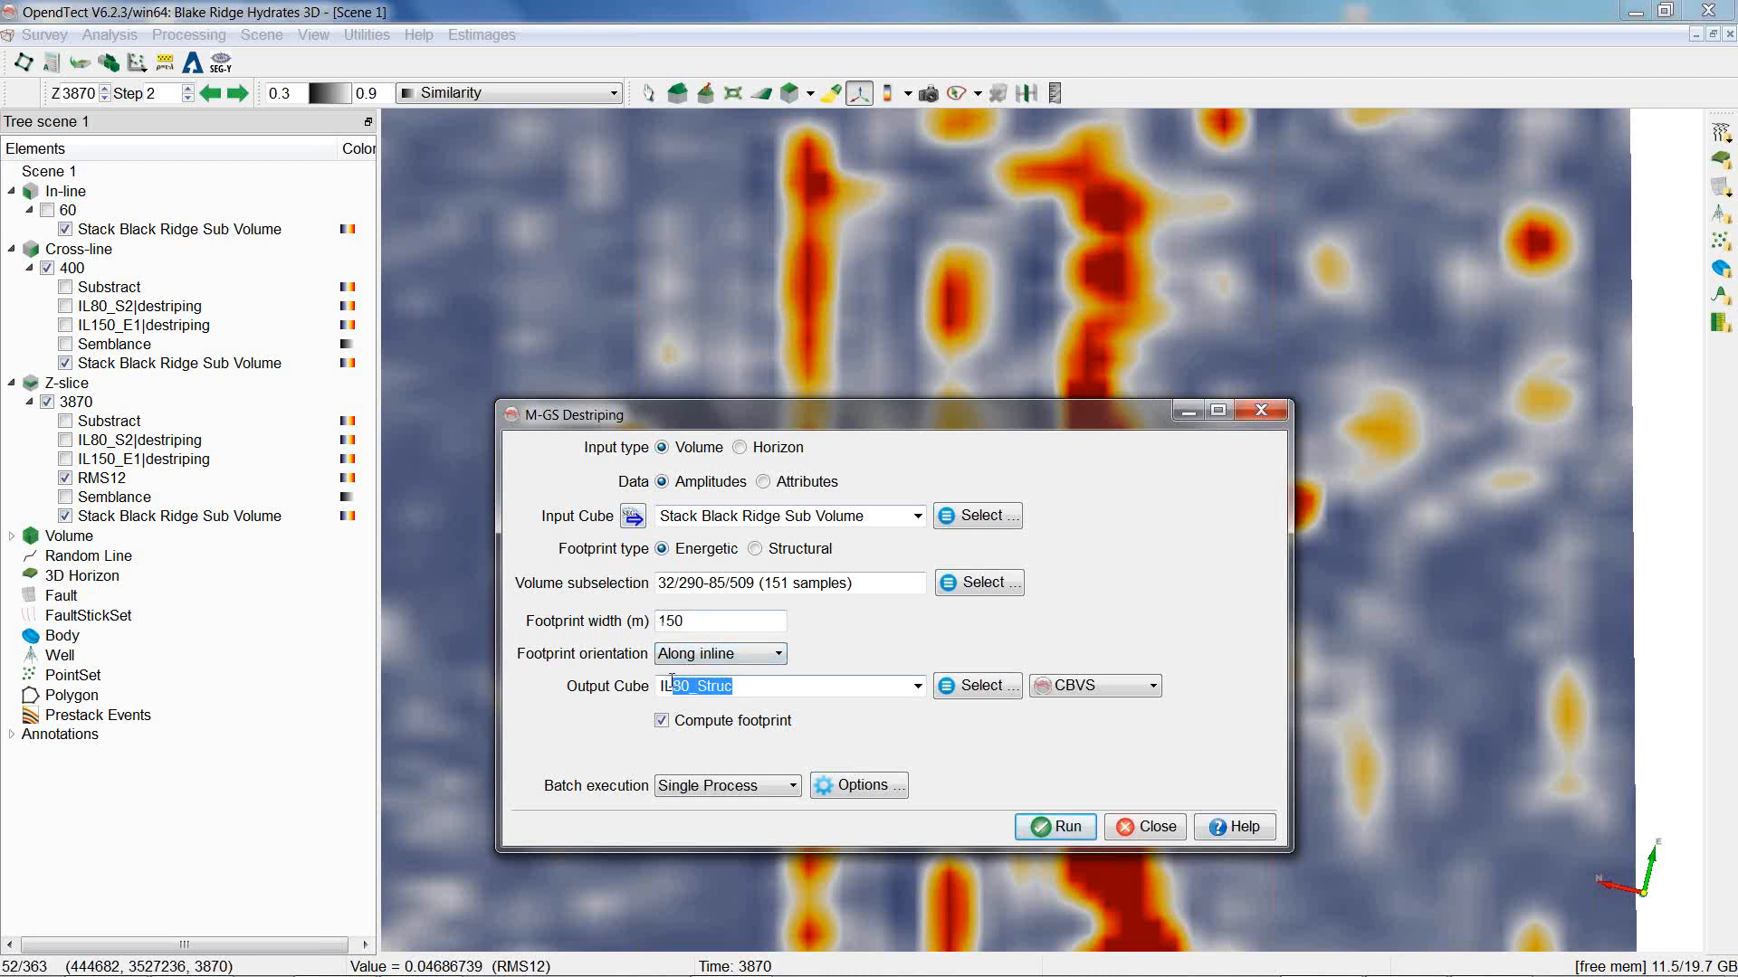
type("150_Energ")
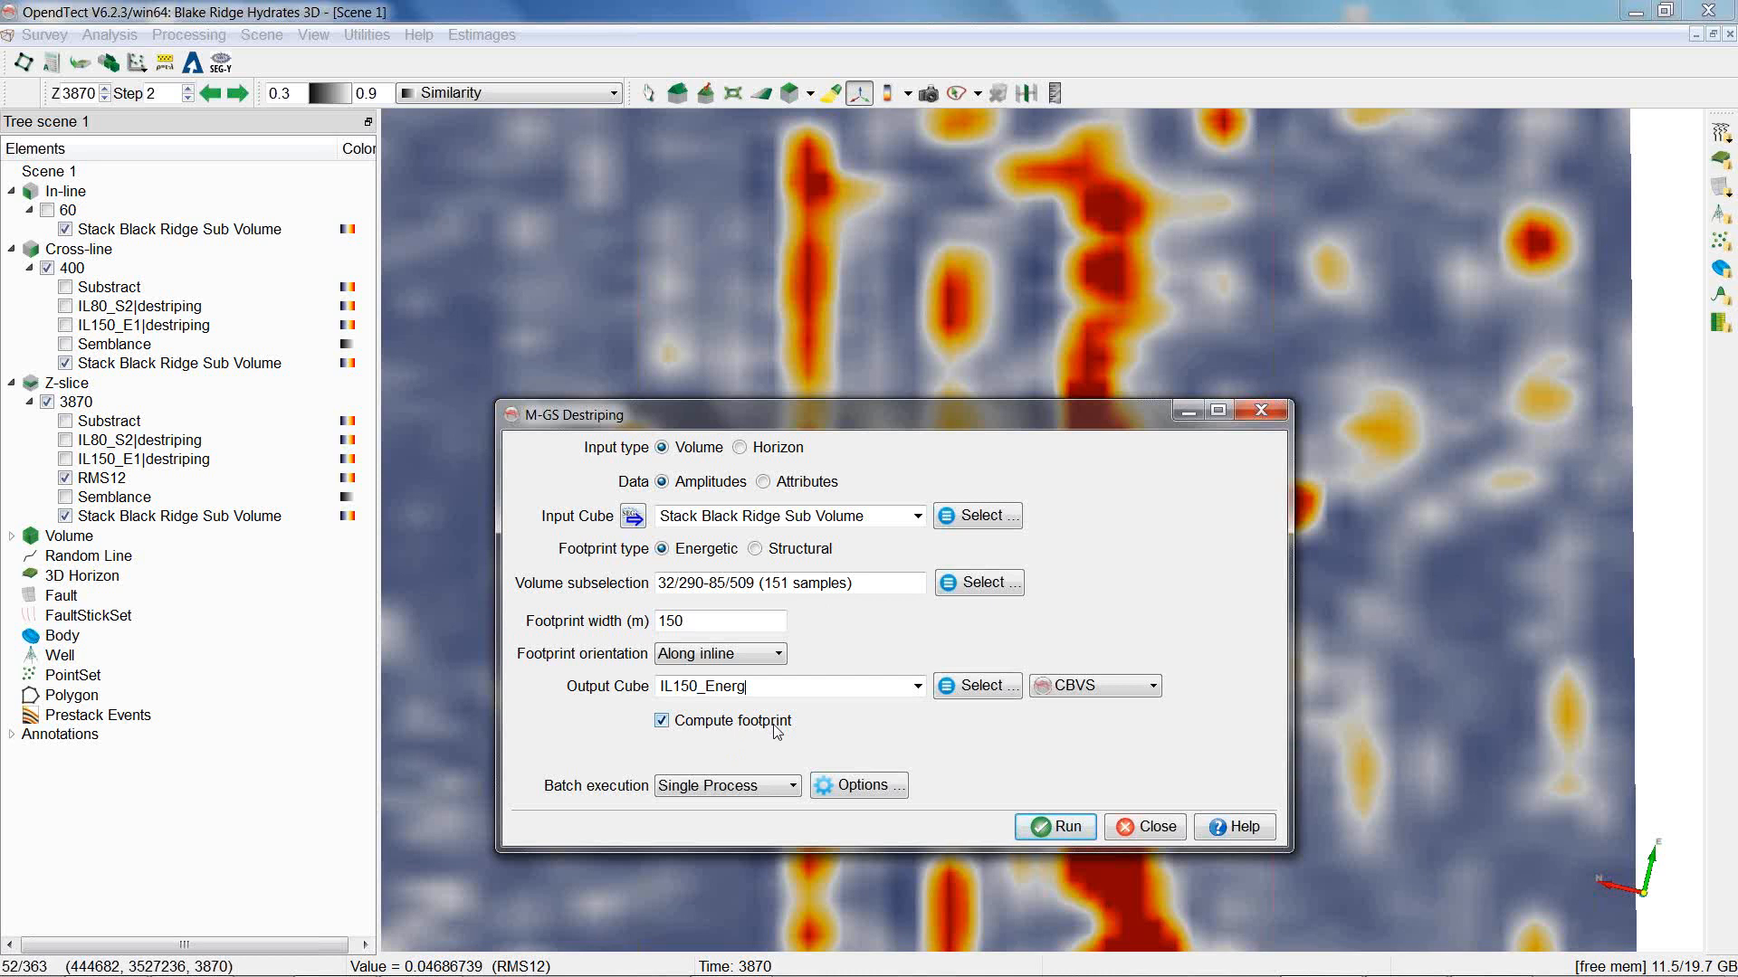
left_click(1158, 840)
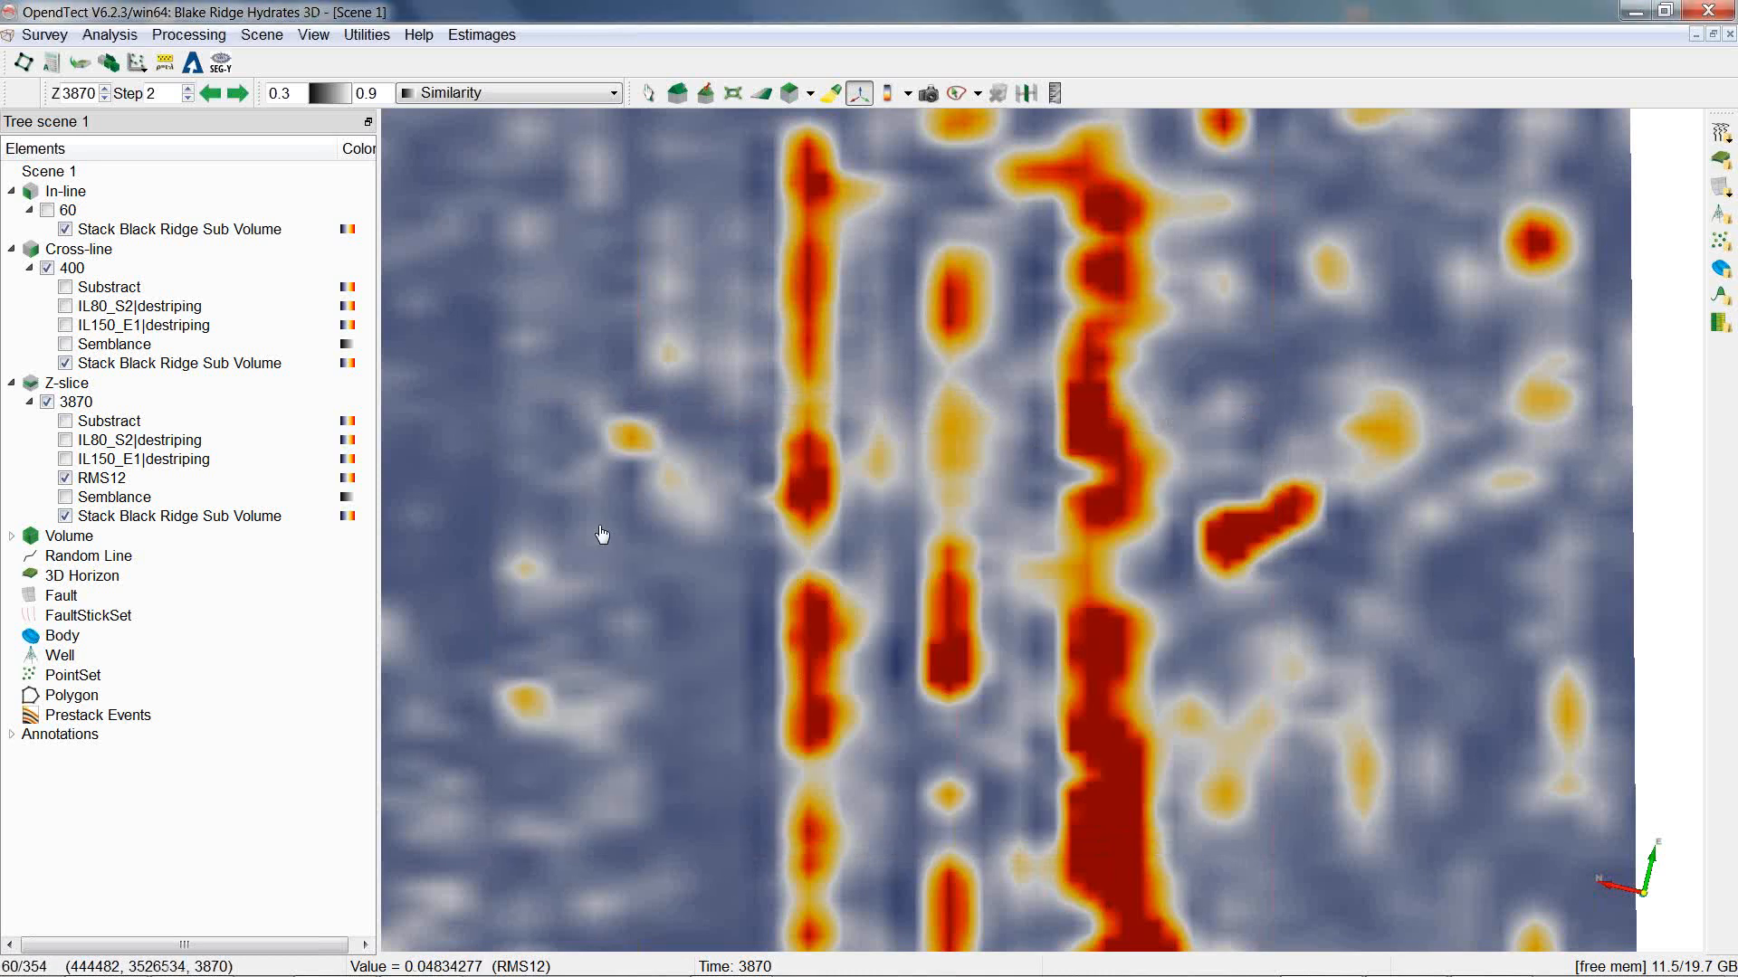
right_click(118, 476)
mouse_move(142, 484)
left_click(87, 469)
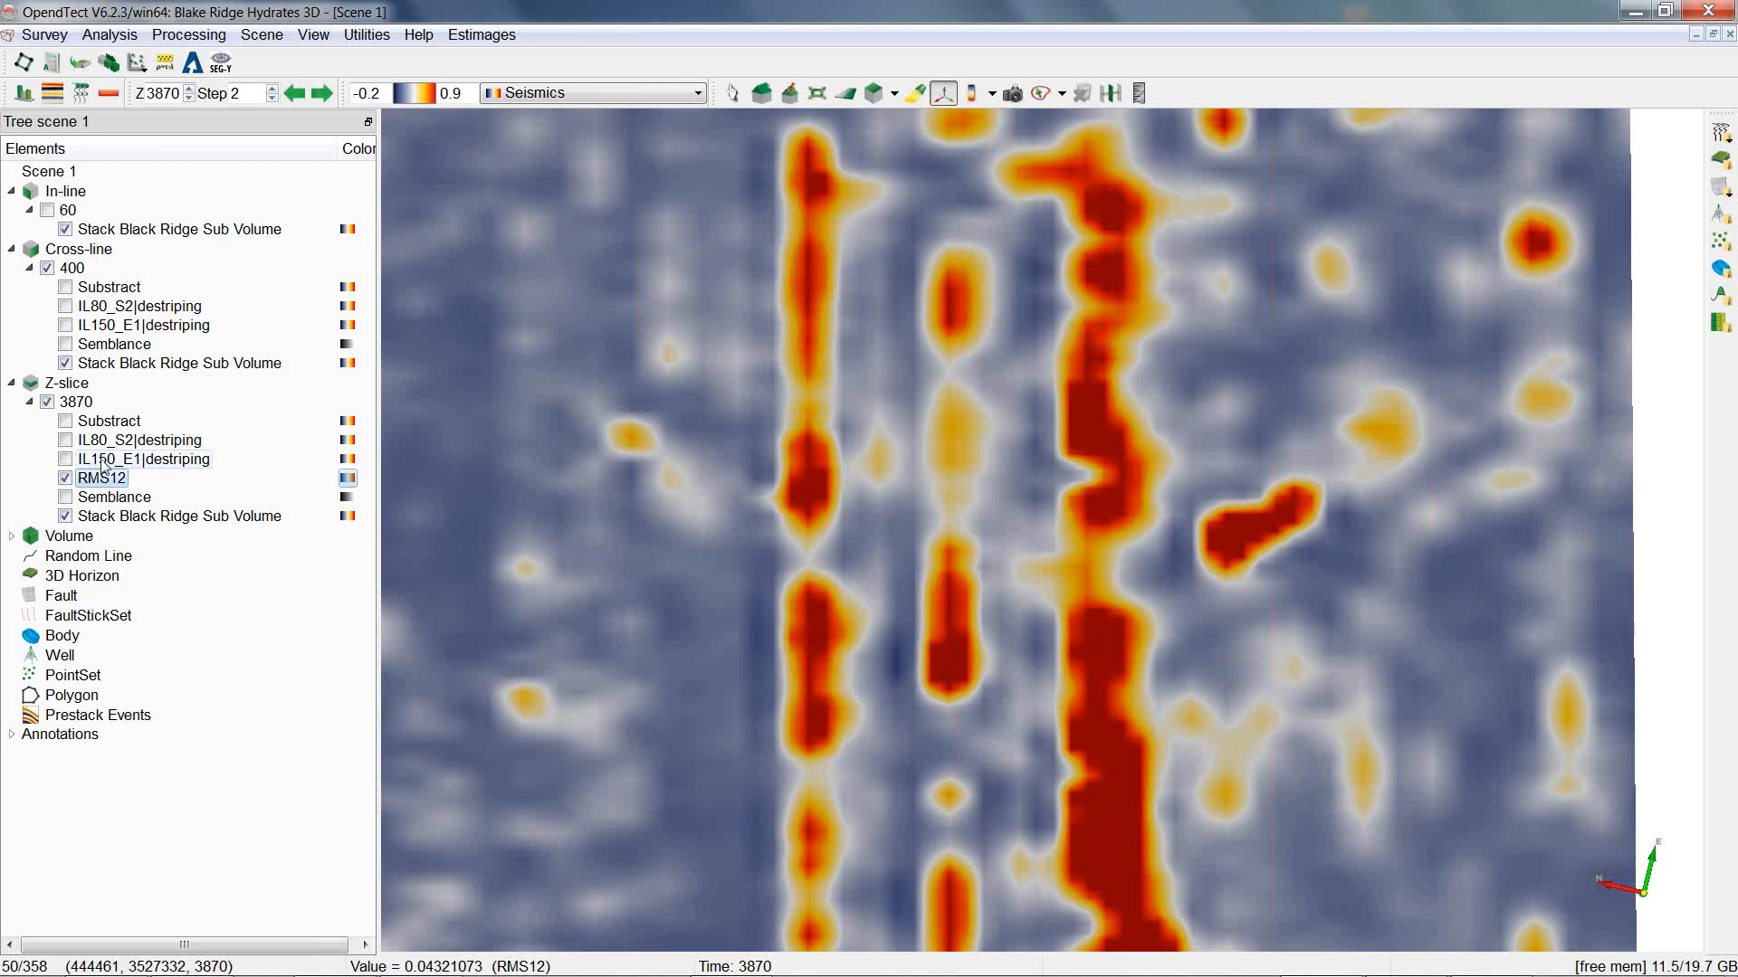
Load the destriping component of stored cube IL150_E1 into the Z-slice's IL150_E1|destriping layer.
right_click(101, 460)
mouse_move(408, 475)
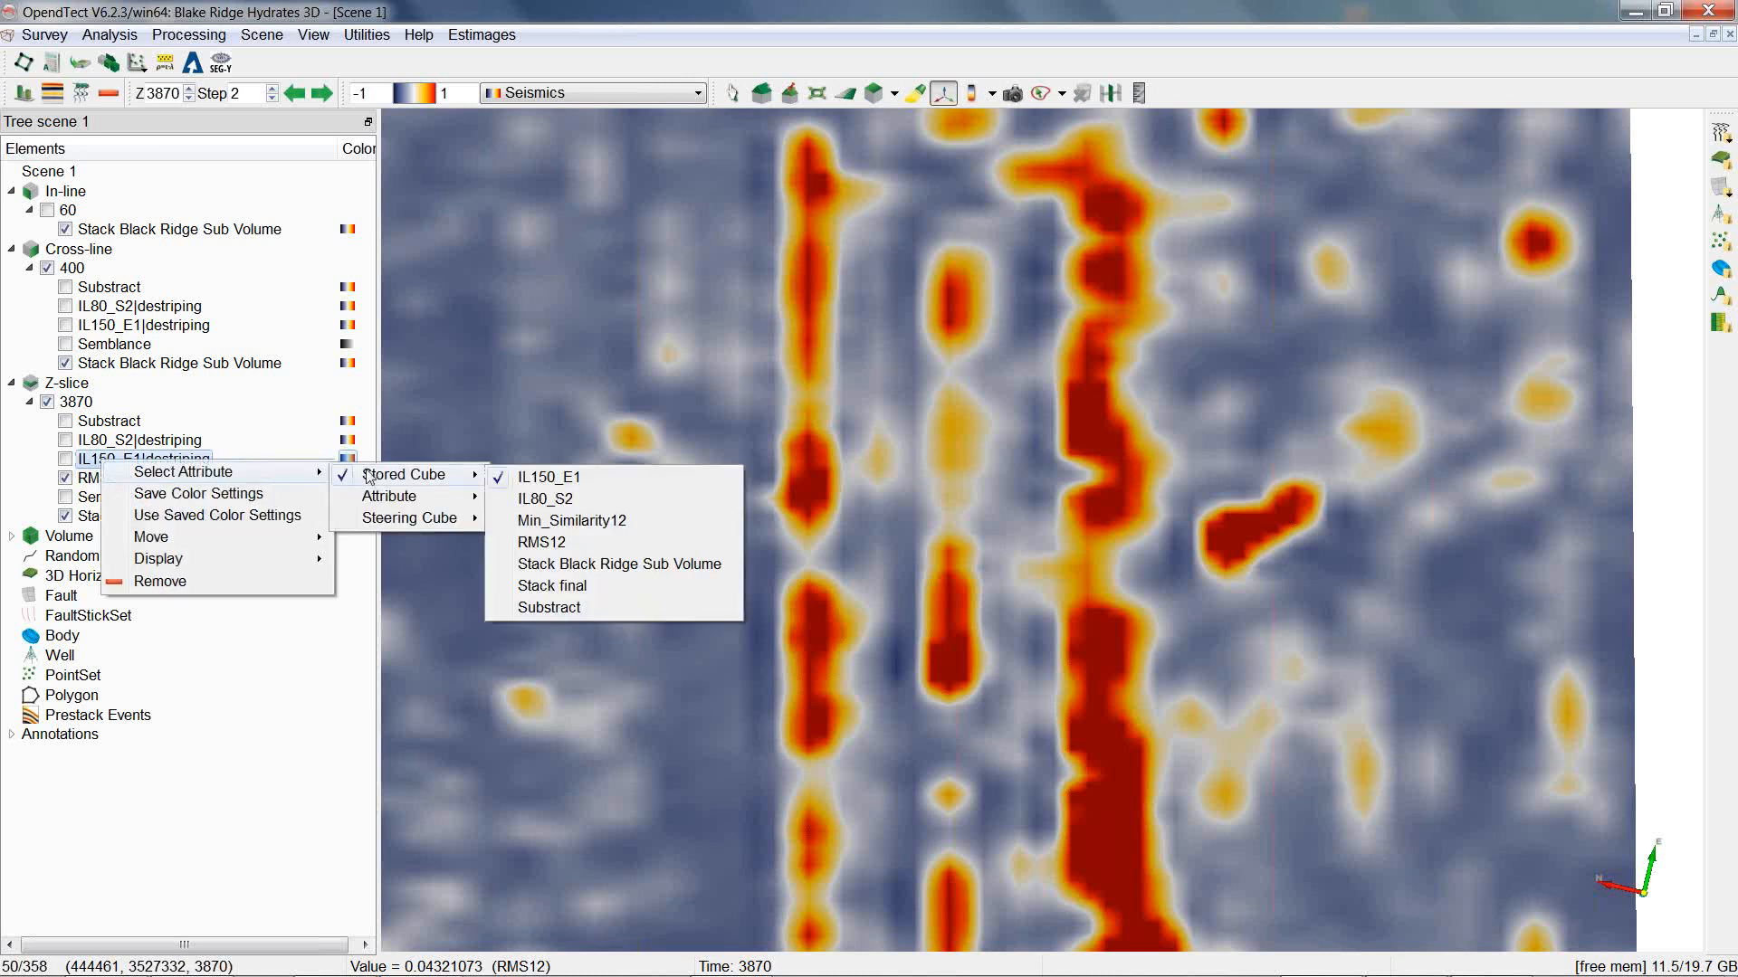
left_click(528, 481)
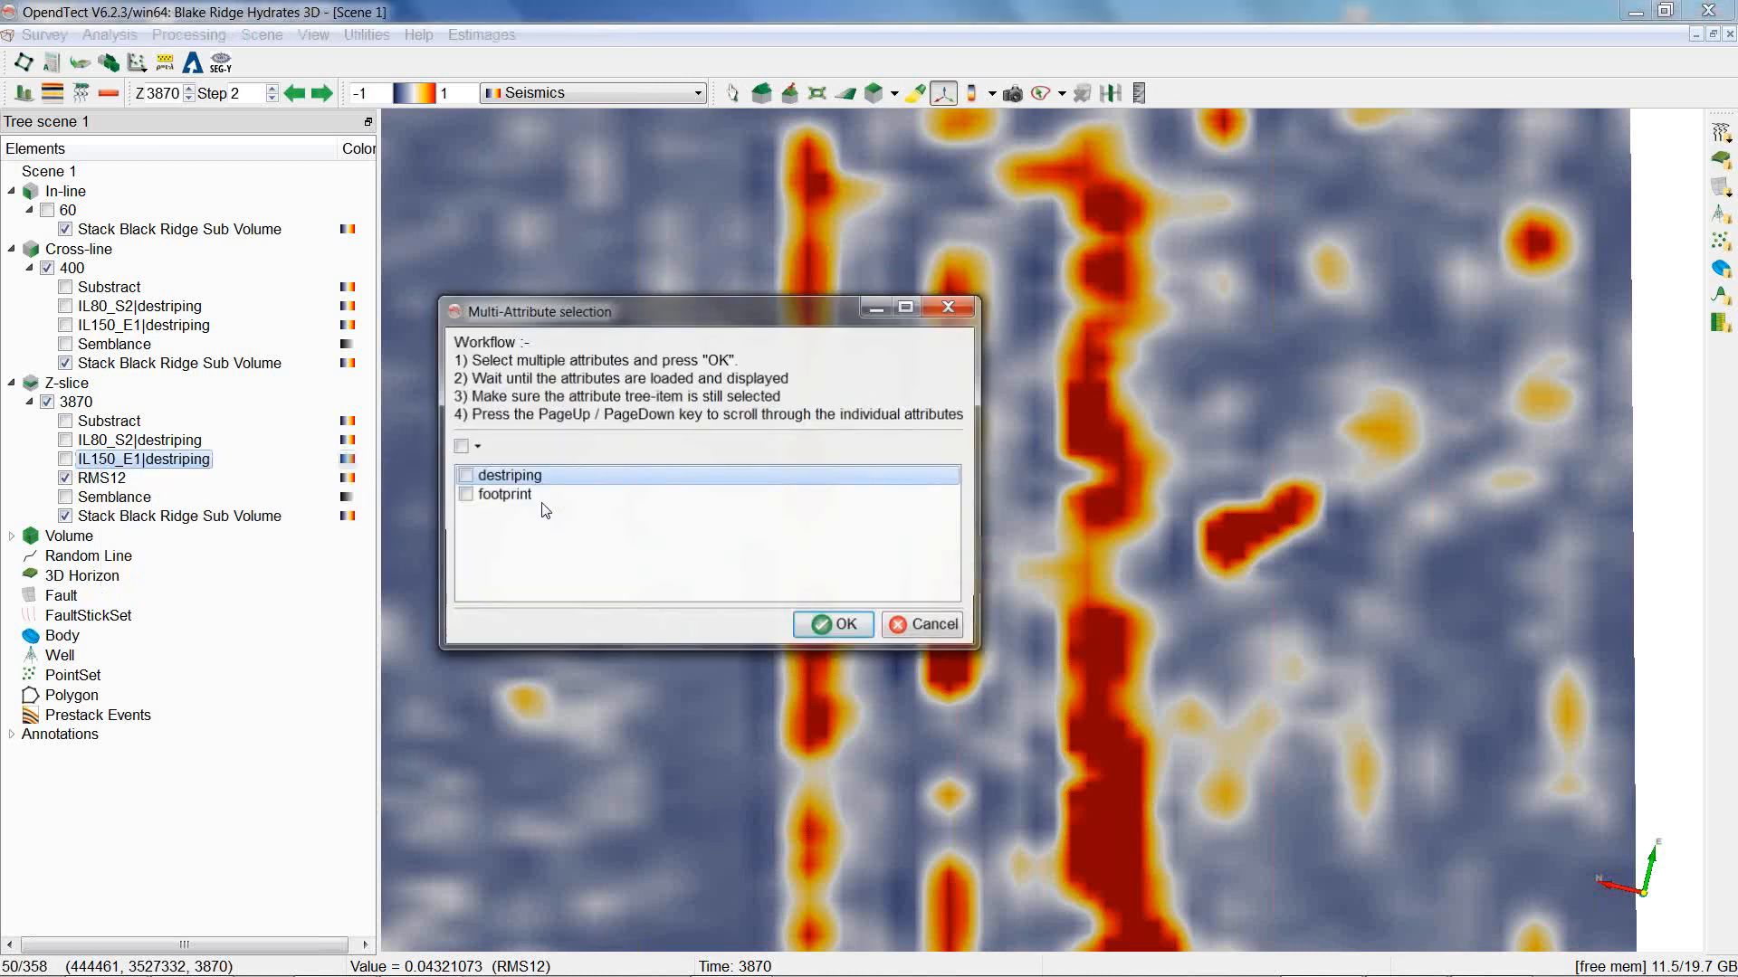
left_click(464, 477)
left_click(463, 476)
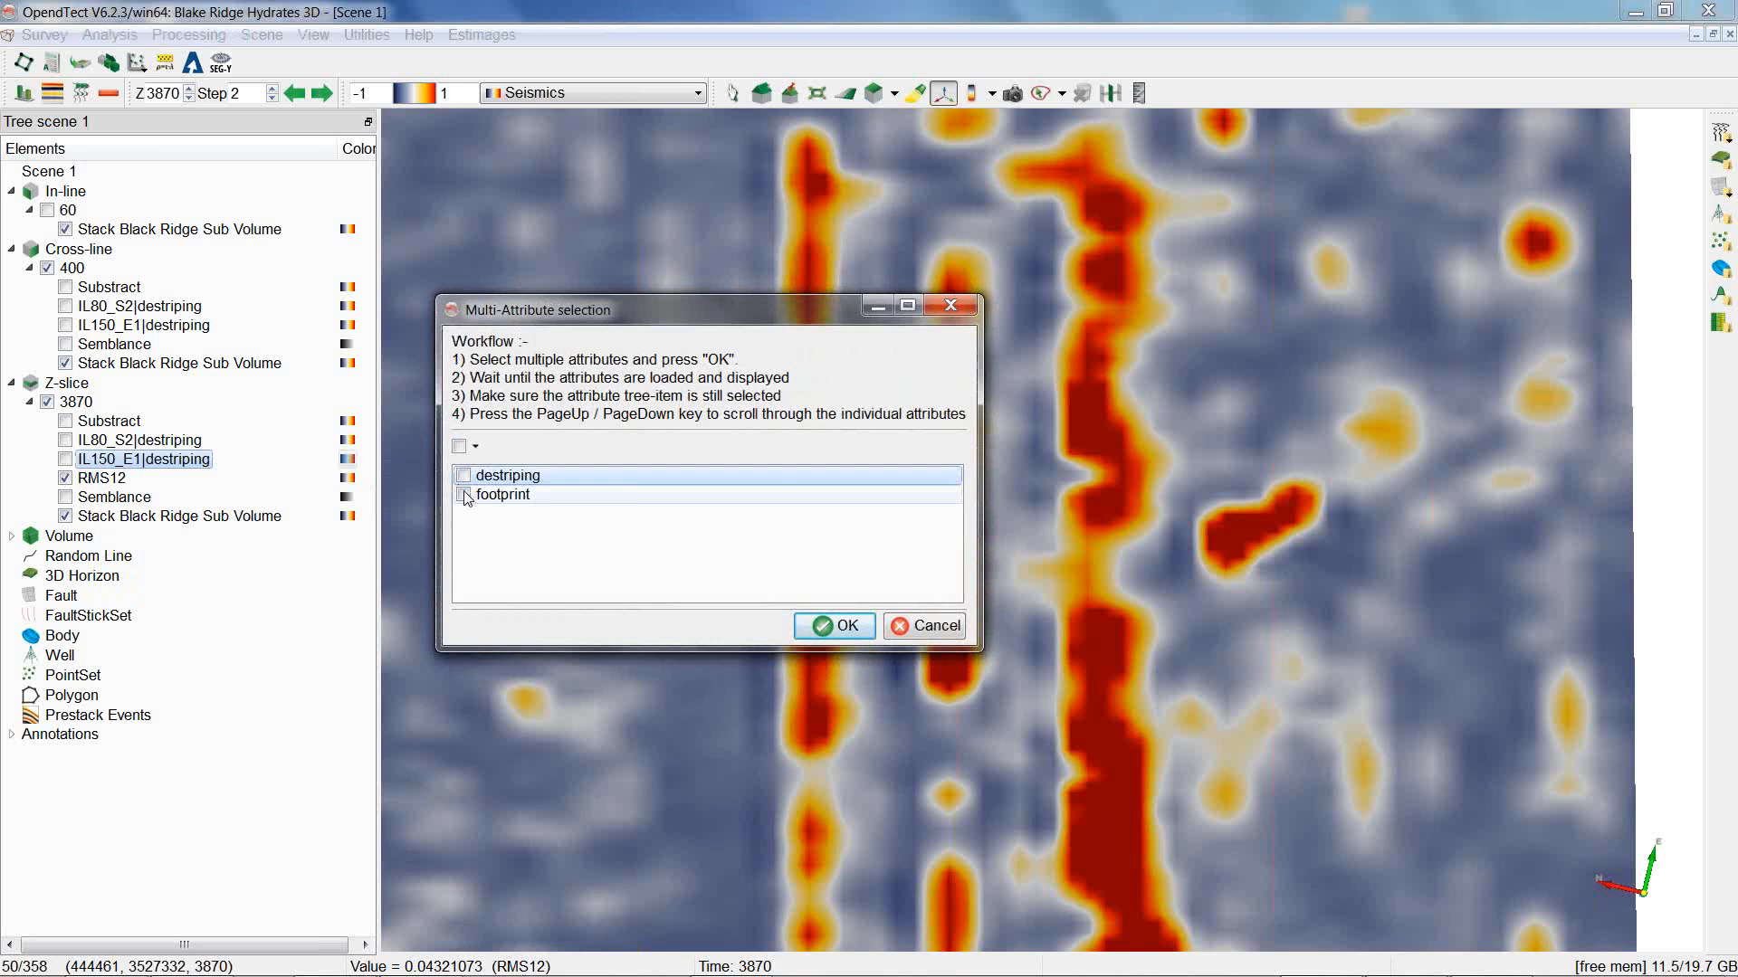
left_click(463, 496)
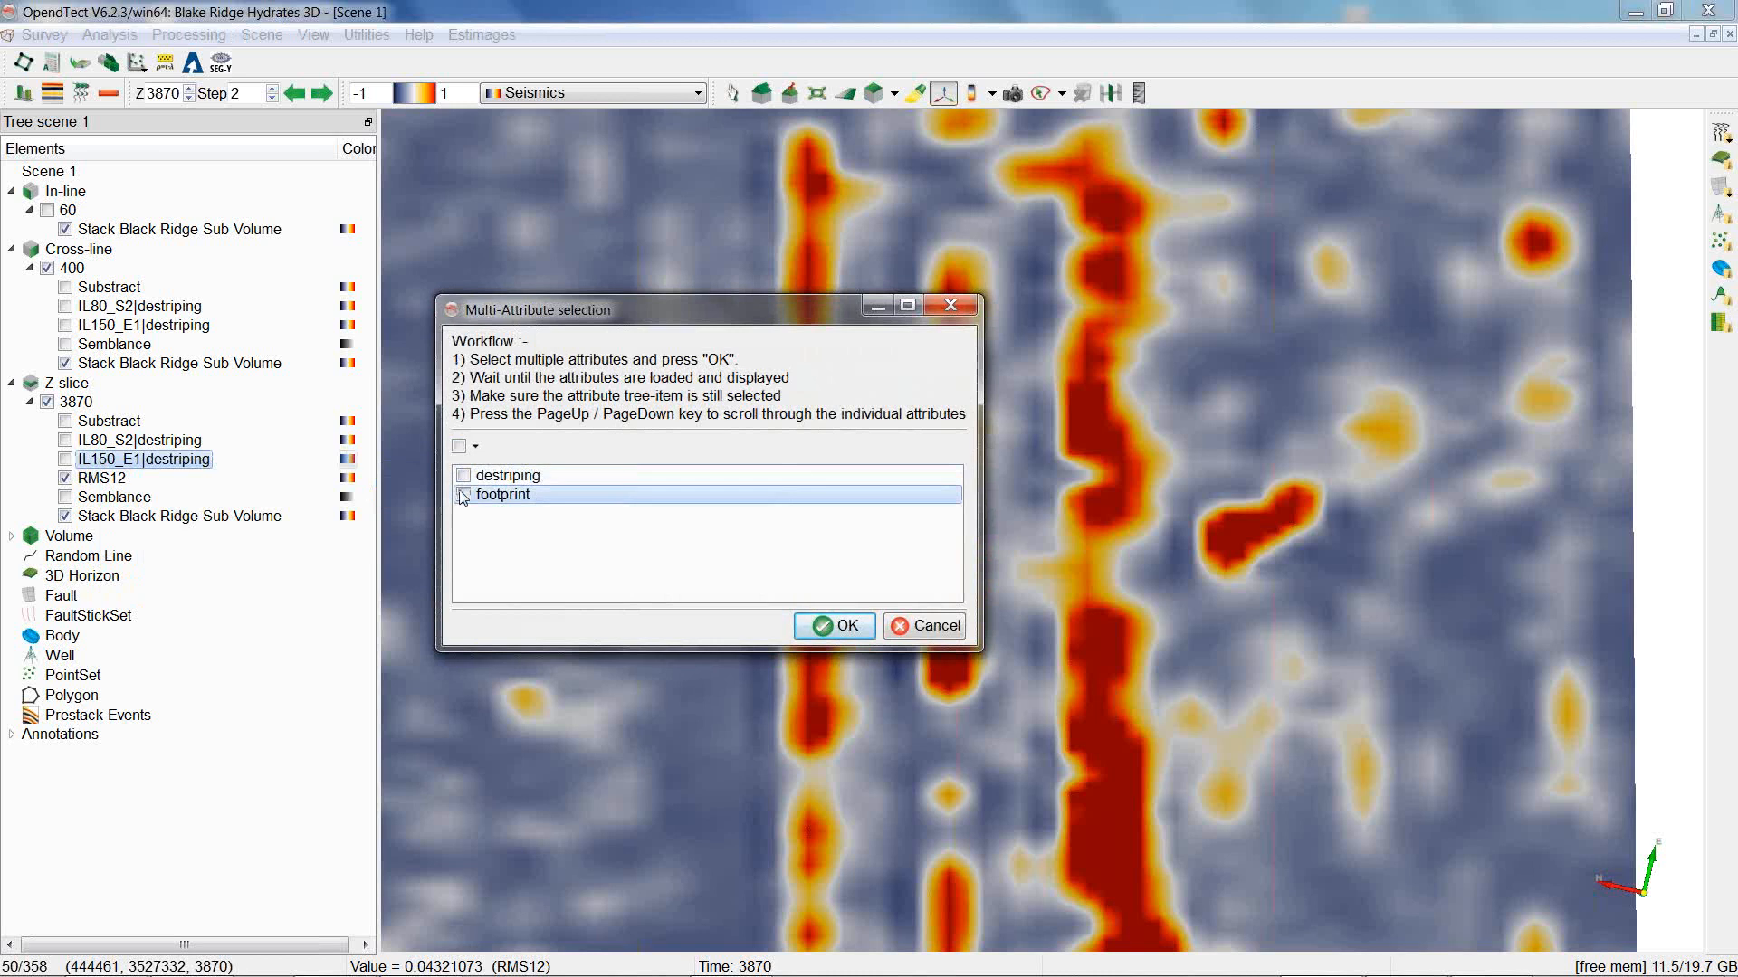
left_click(463, 476)
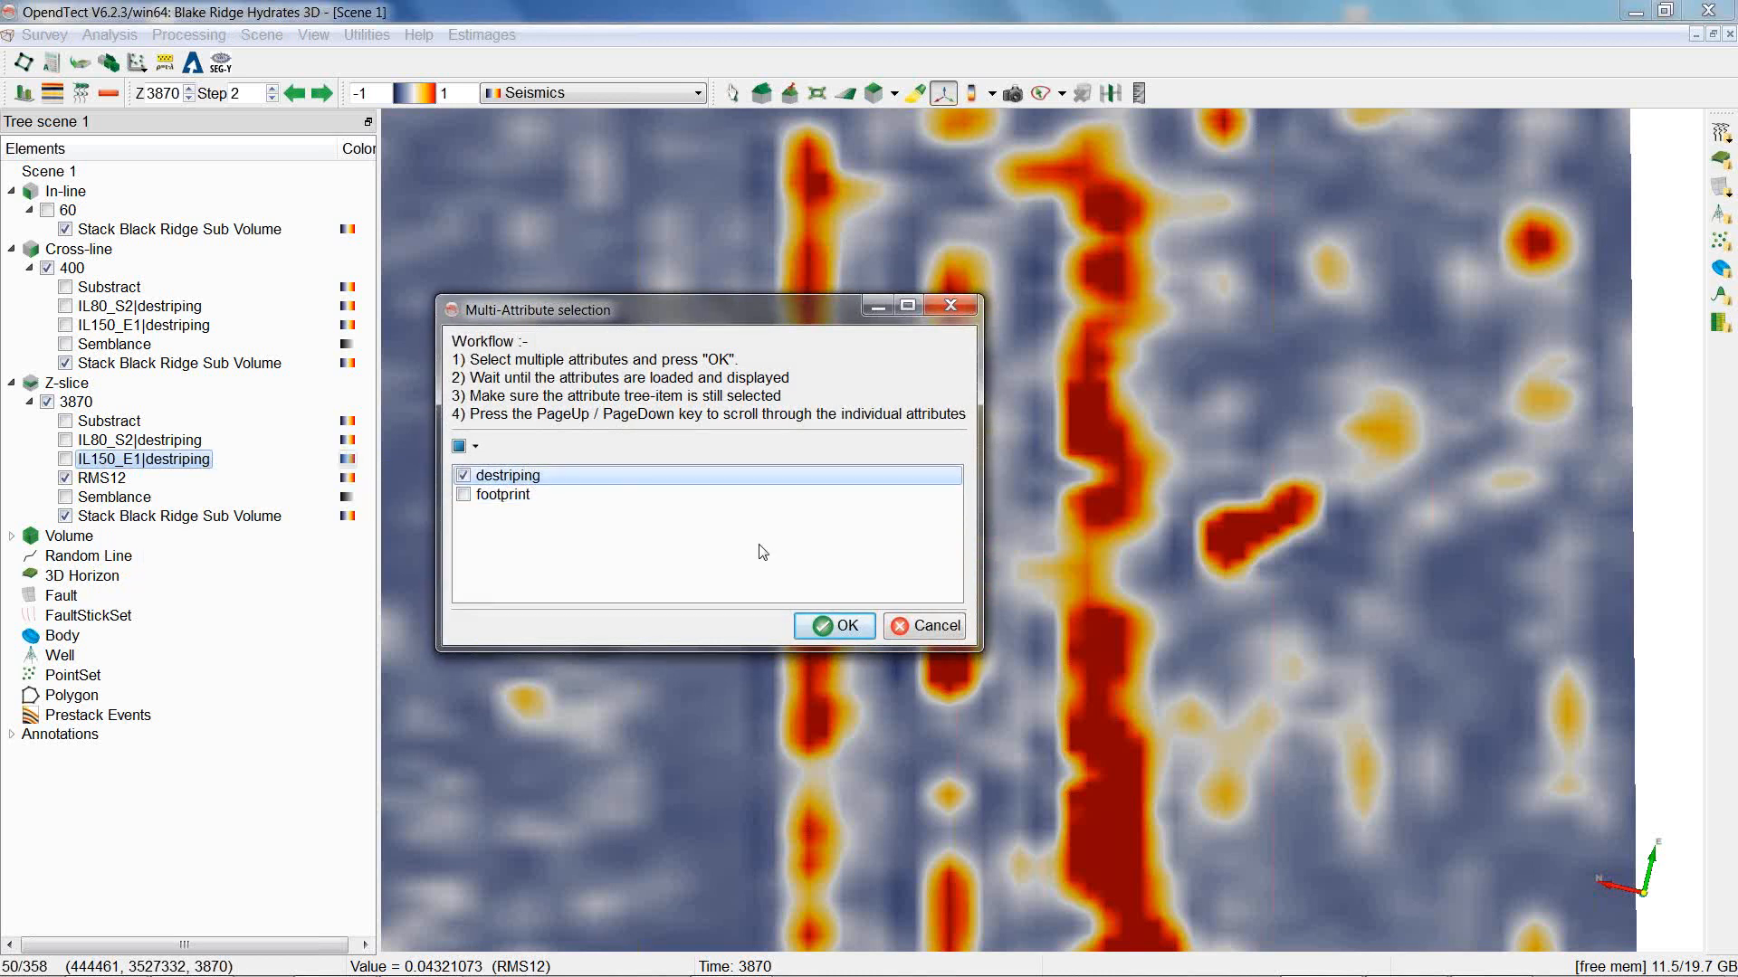
left_click(844, 630)
Display the IL150_E1|destriping layer on the Z-slice instead of RMS12.
left_click(65, 458)
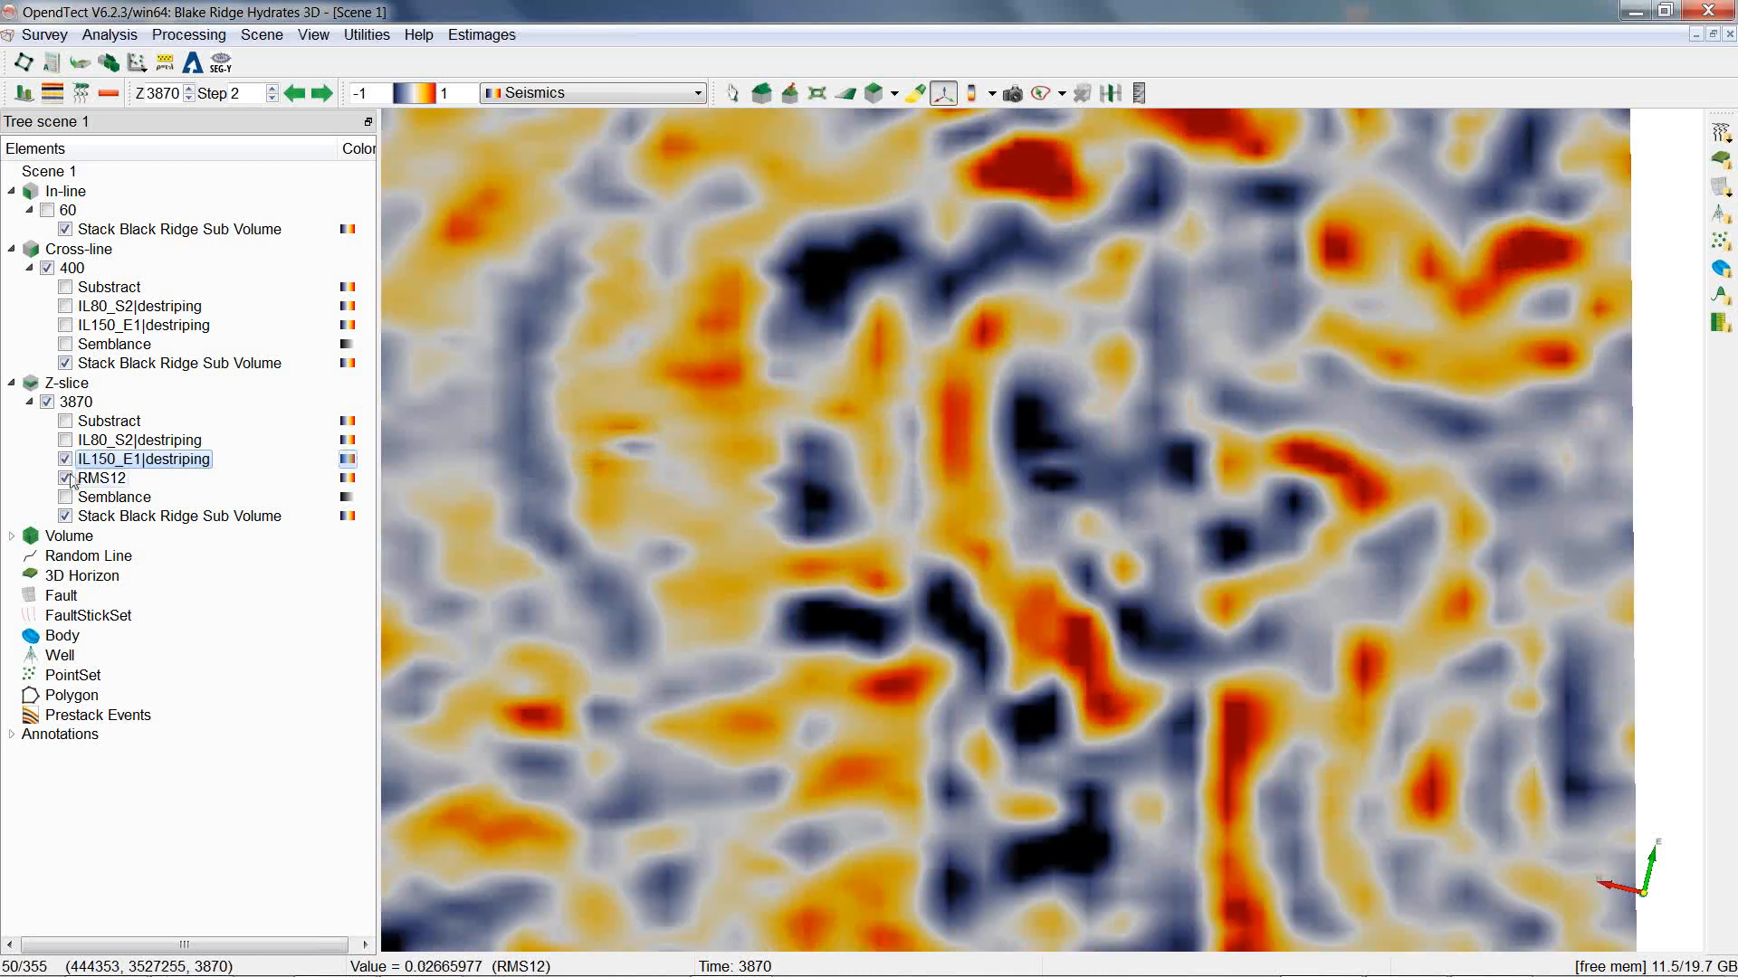
left_click(65, 478)
left_click_drag(703, 567, 994, 461)
scroll(993, 462, "down", 3)
scroll(1014, 434, "up", 6)
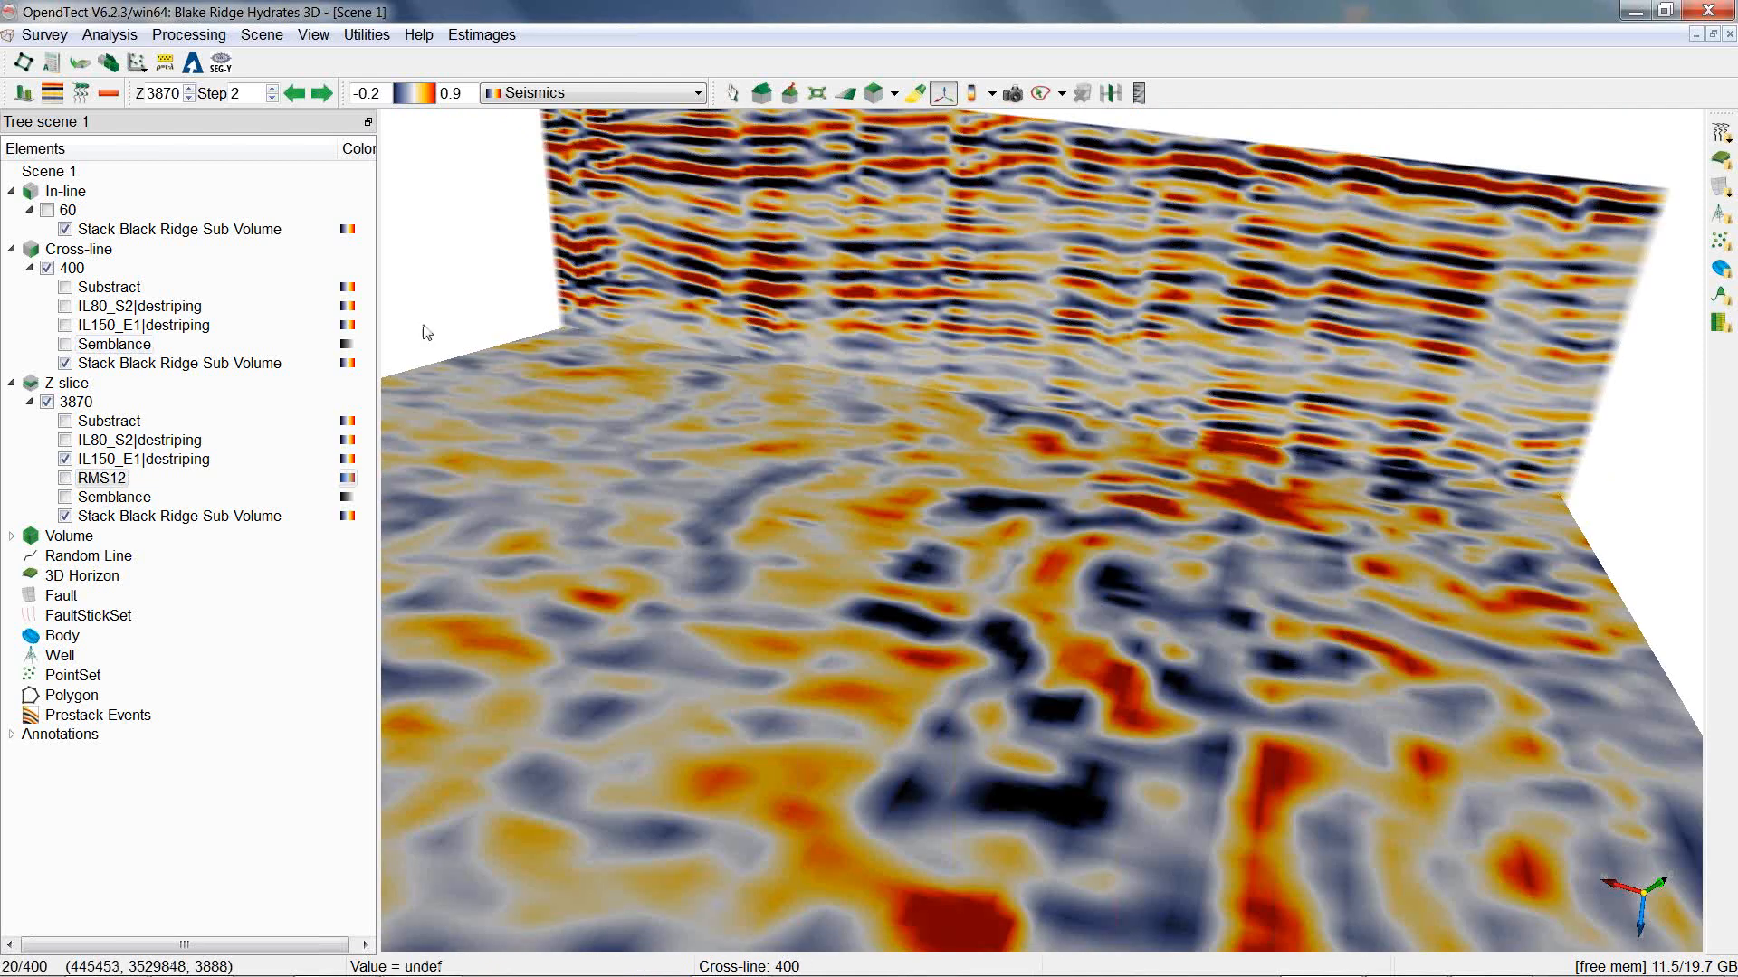
left_click(65, 325)
left_click(65, 326)
left_click(65, 326)
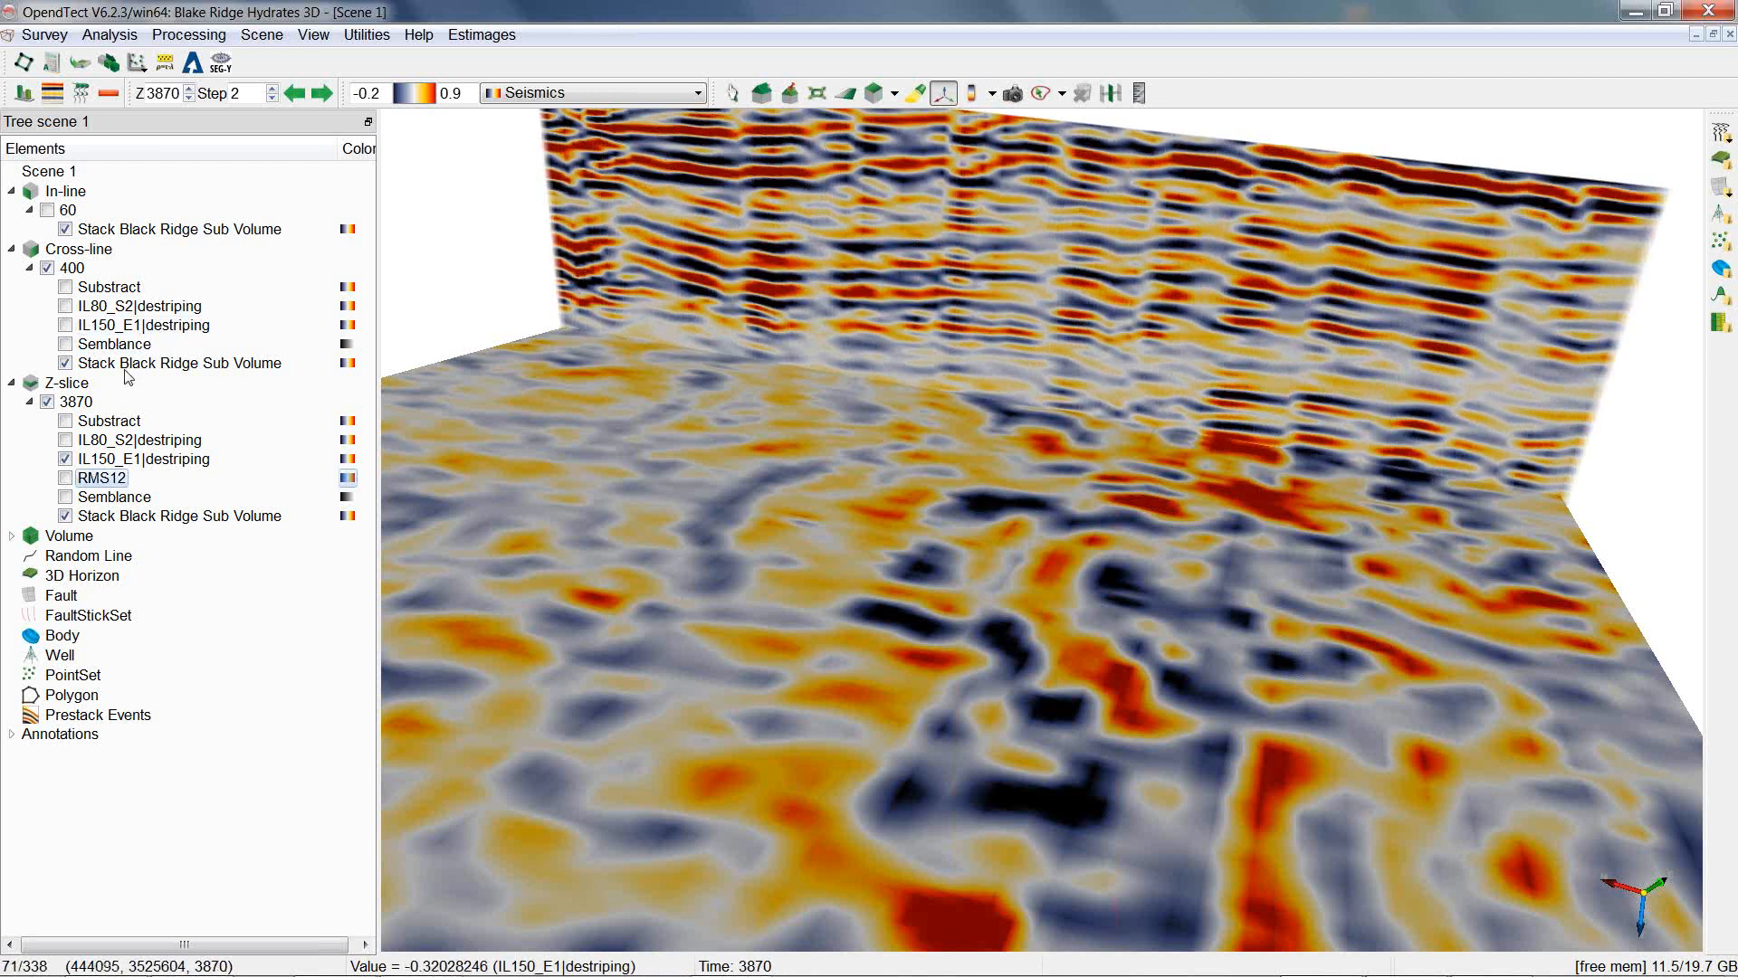
Switch to Windows Photo Viewer to consult the destriping decision tree, then return to OpendTect.
mouse_move(1286, 972)
left_click(1401, 956)
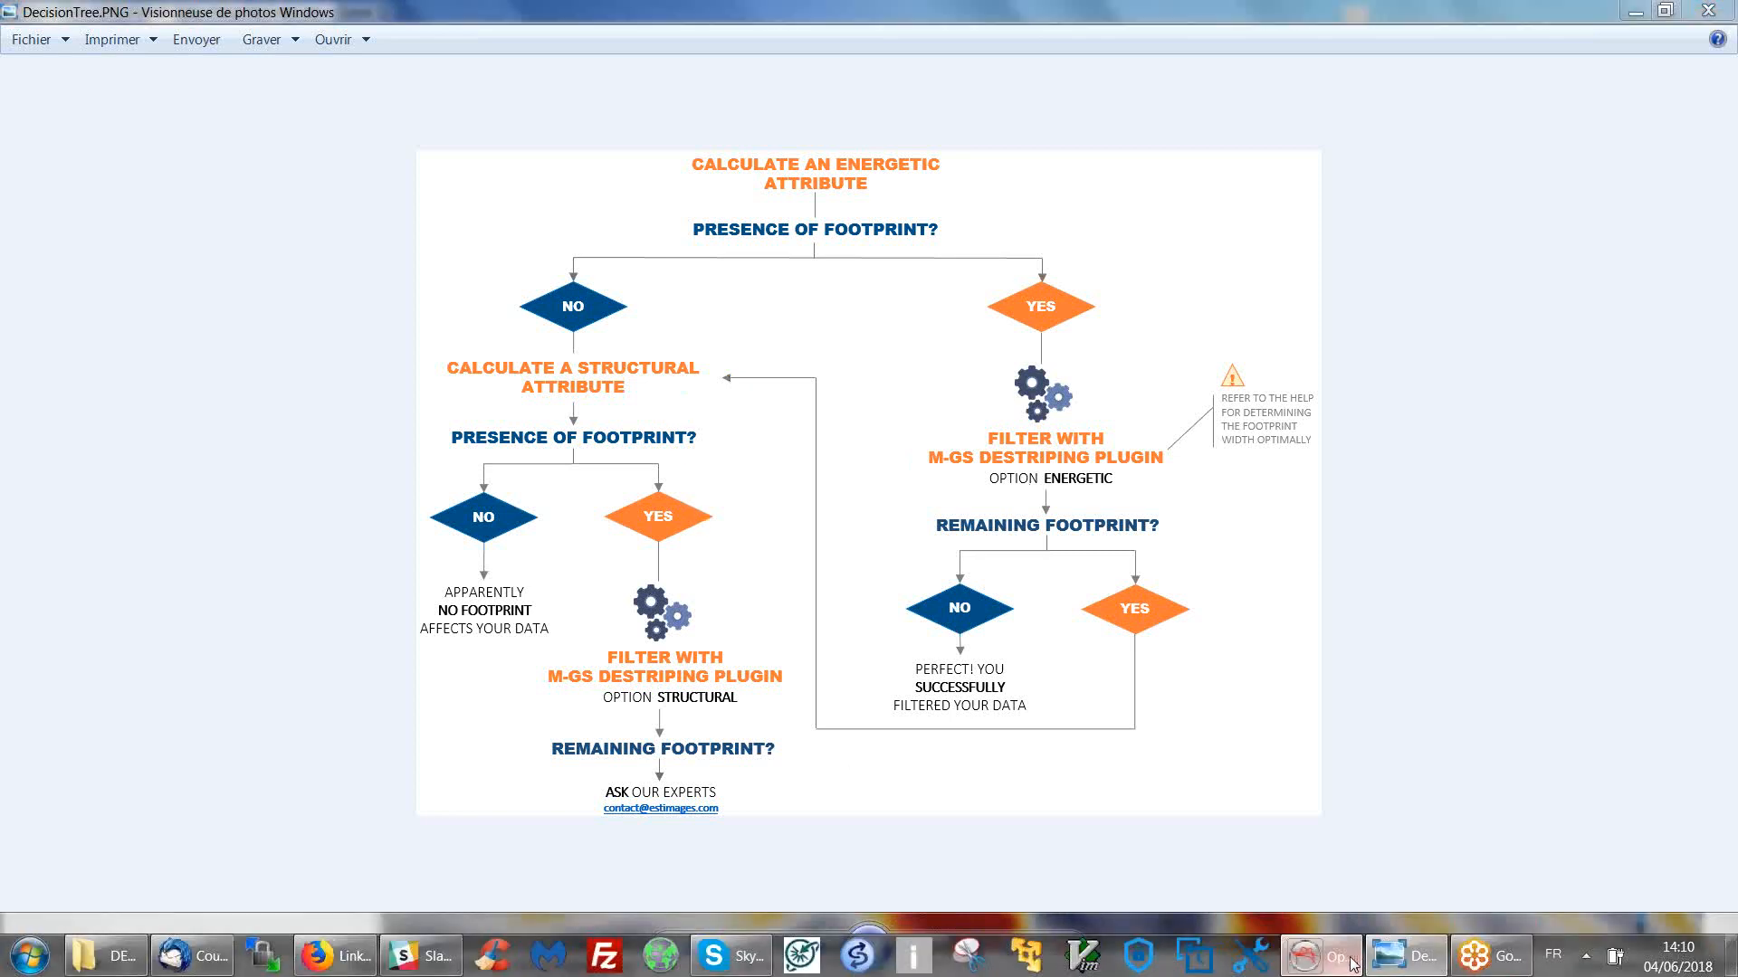
left_click(1323, 965)
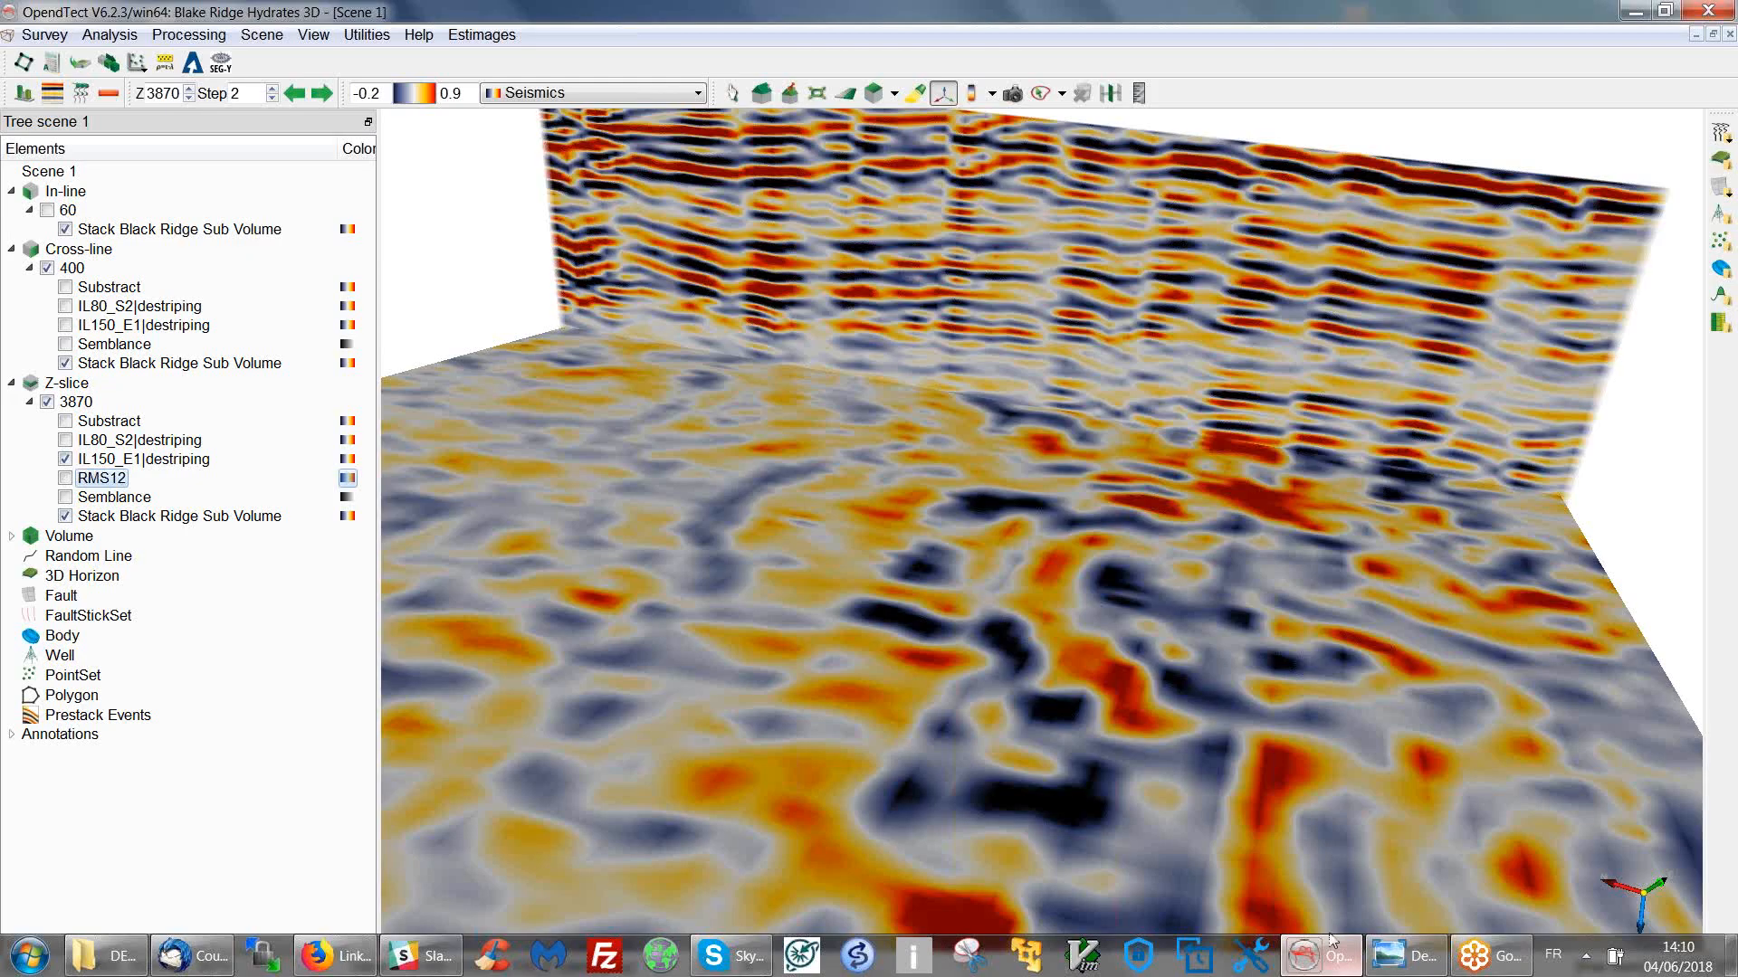
View the scene from above and display Semblance on the Z-slice in place of IL150_E1|destriping.
left_click(762, 93)
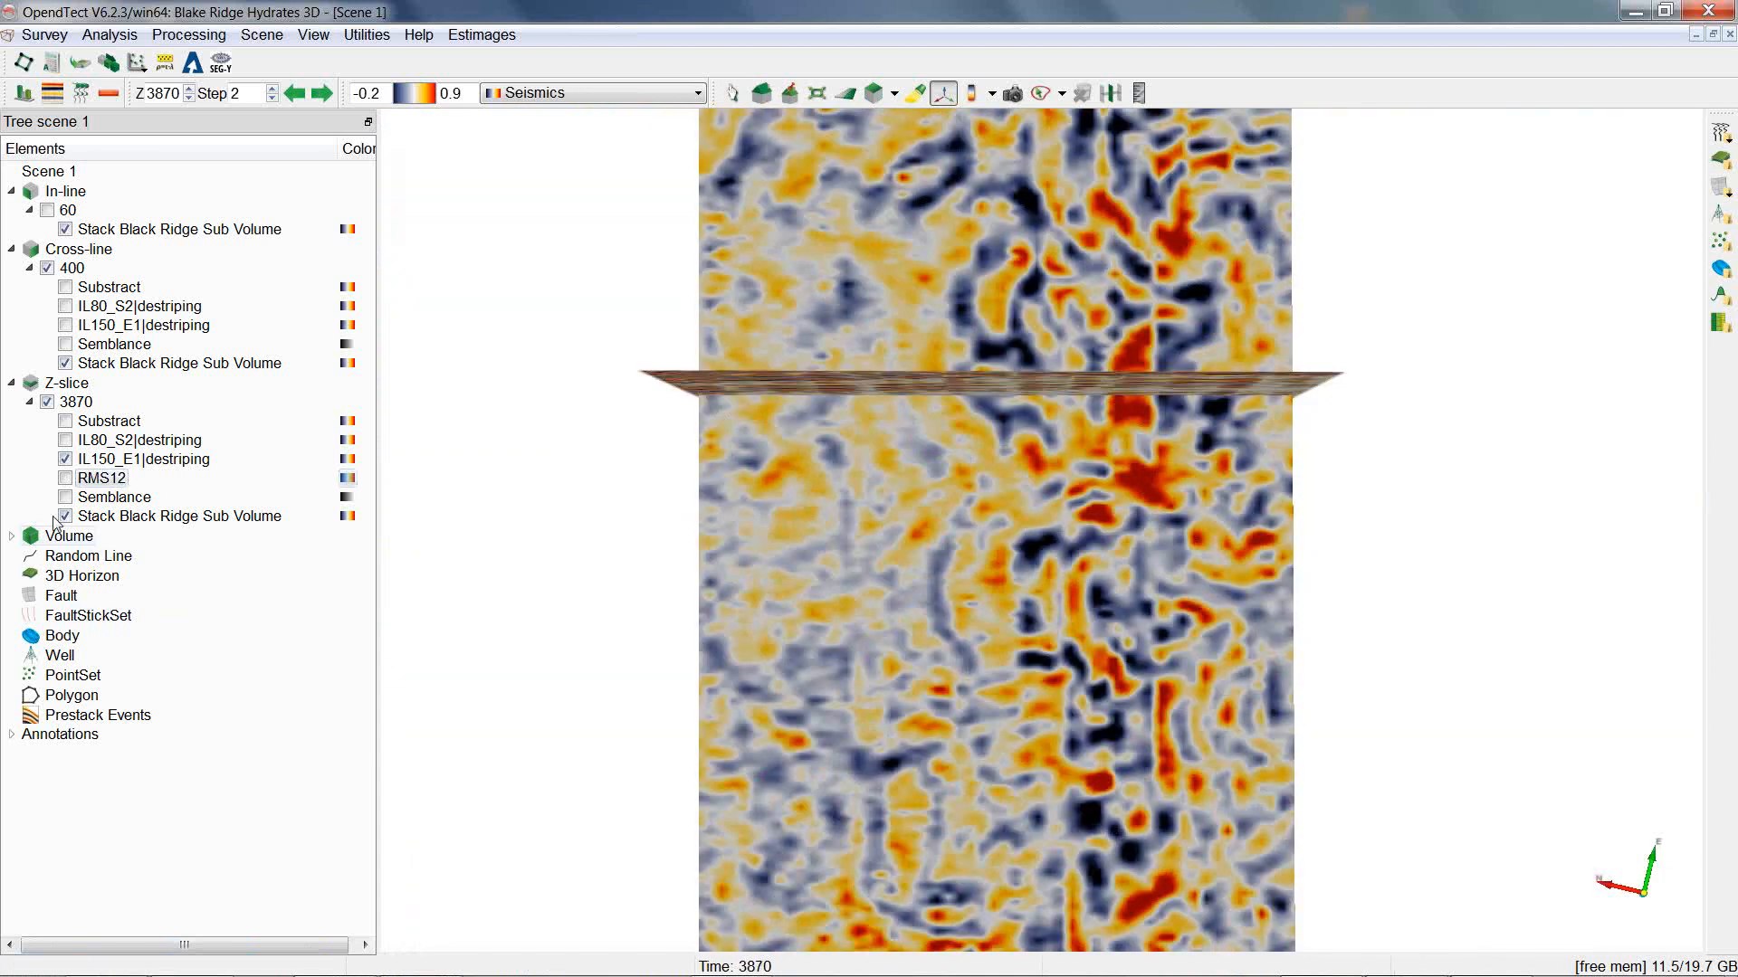
left_click(65, 496)
left_click(65, 459)
scroll(1056, 702, "up", 5)
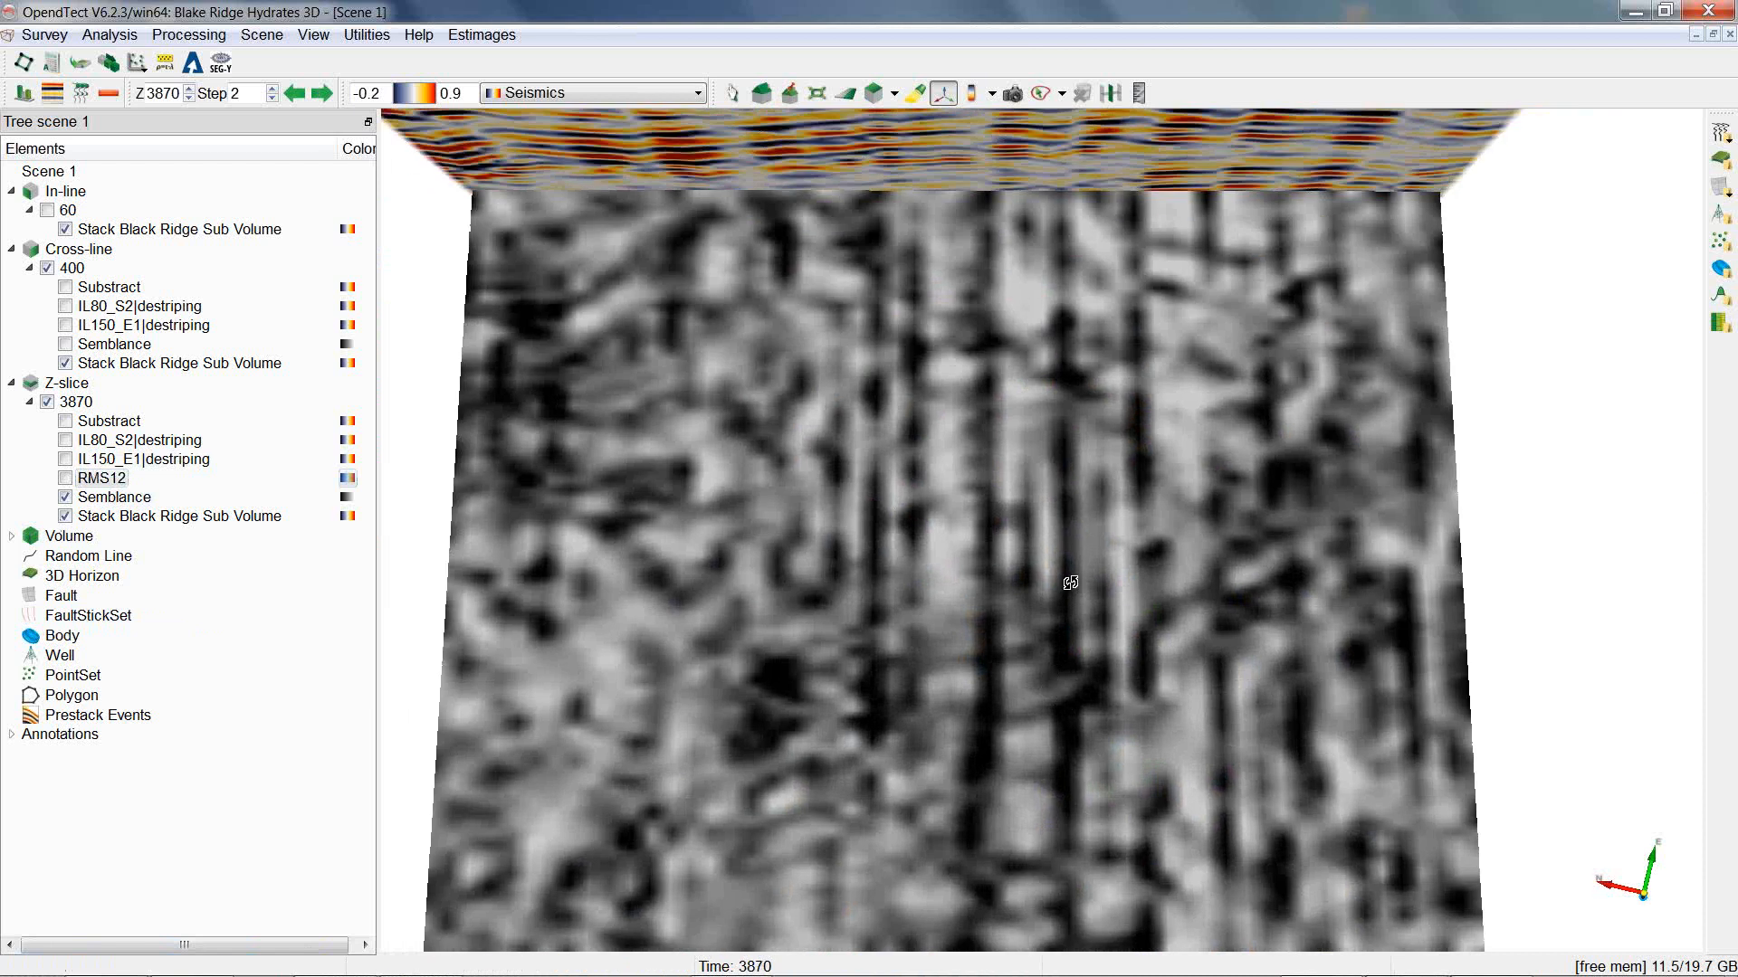
middle_click_drag(1071, 583, 1148, 217)
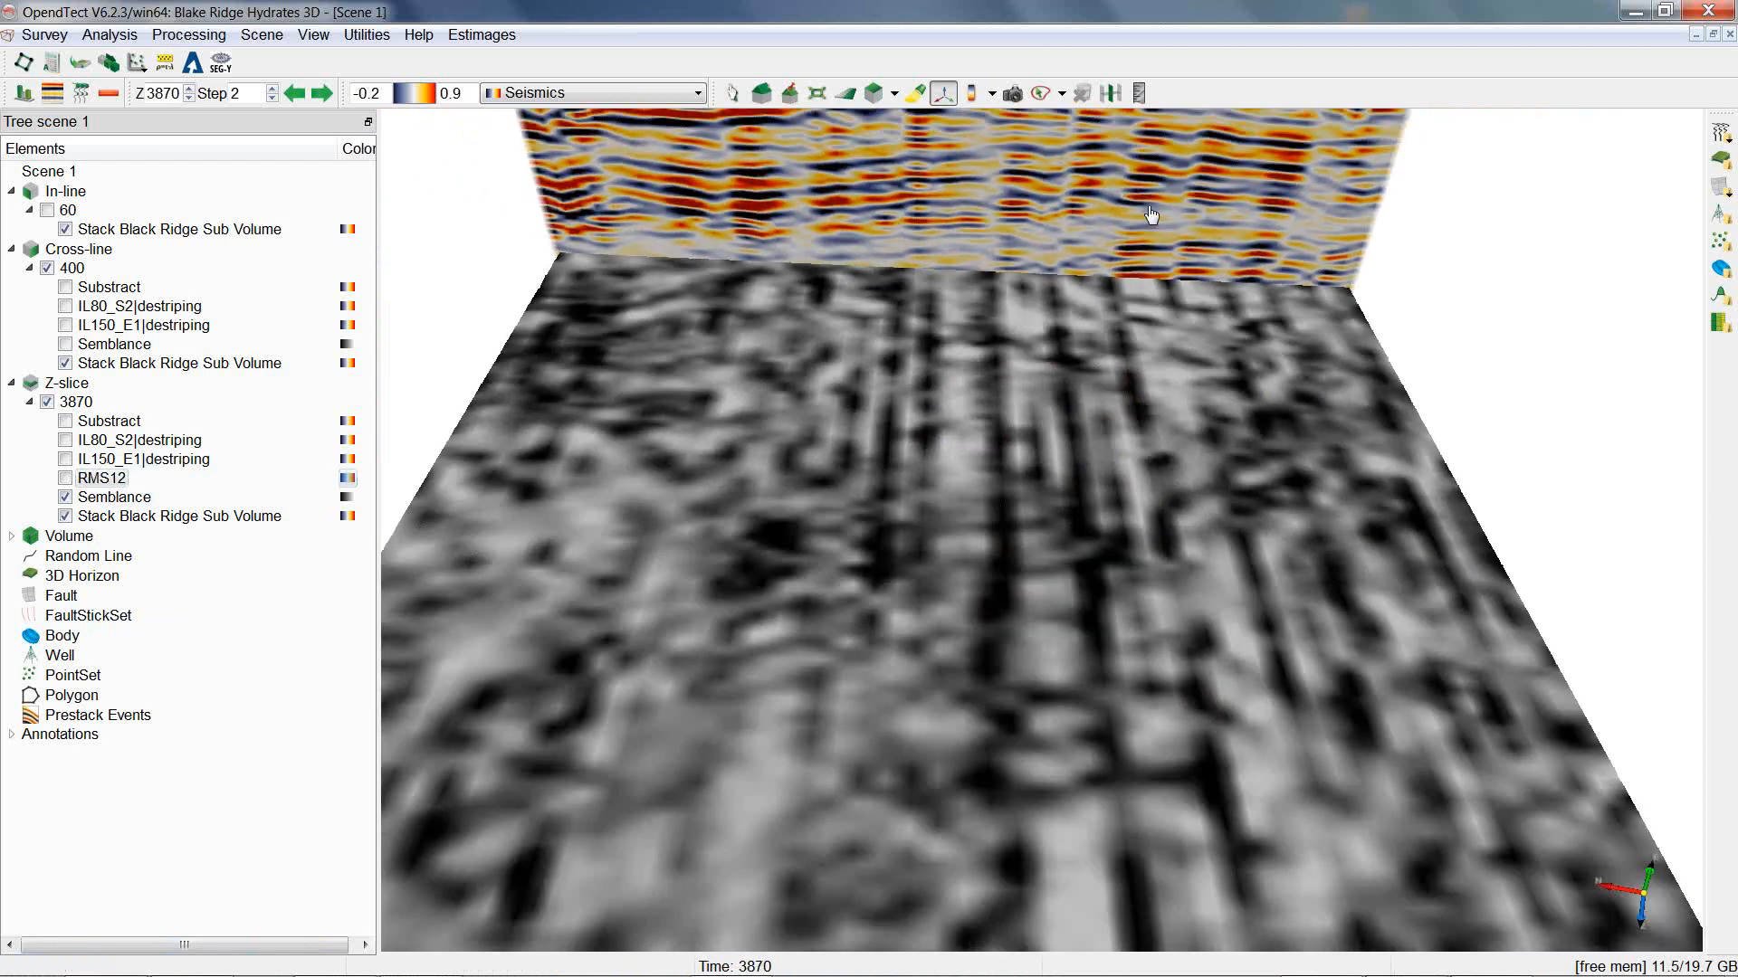
Show Semblance on the cross-line and hide it on the Z-slice.
left_click(65, 344)
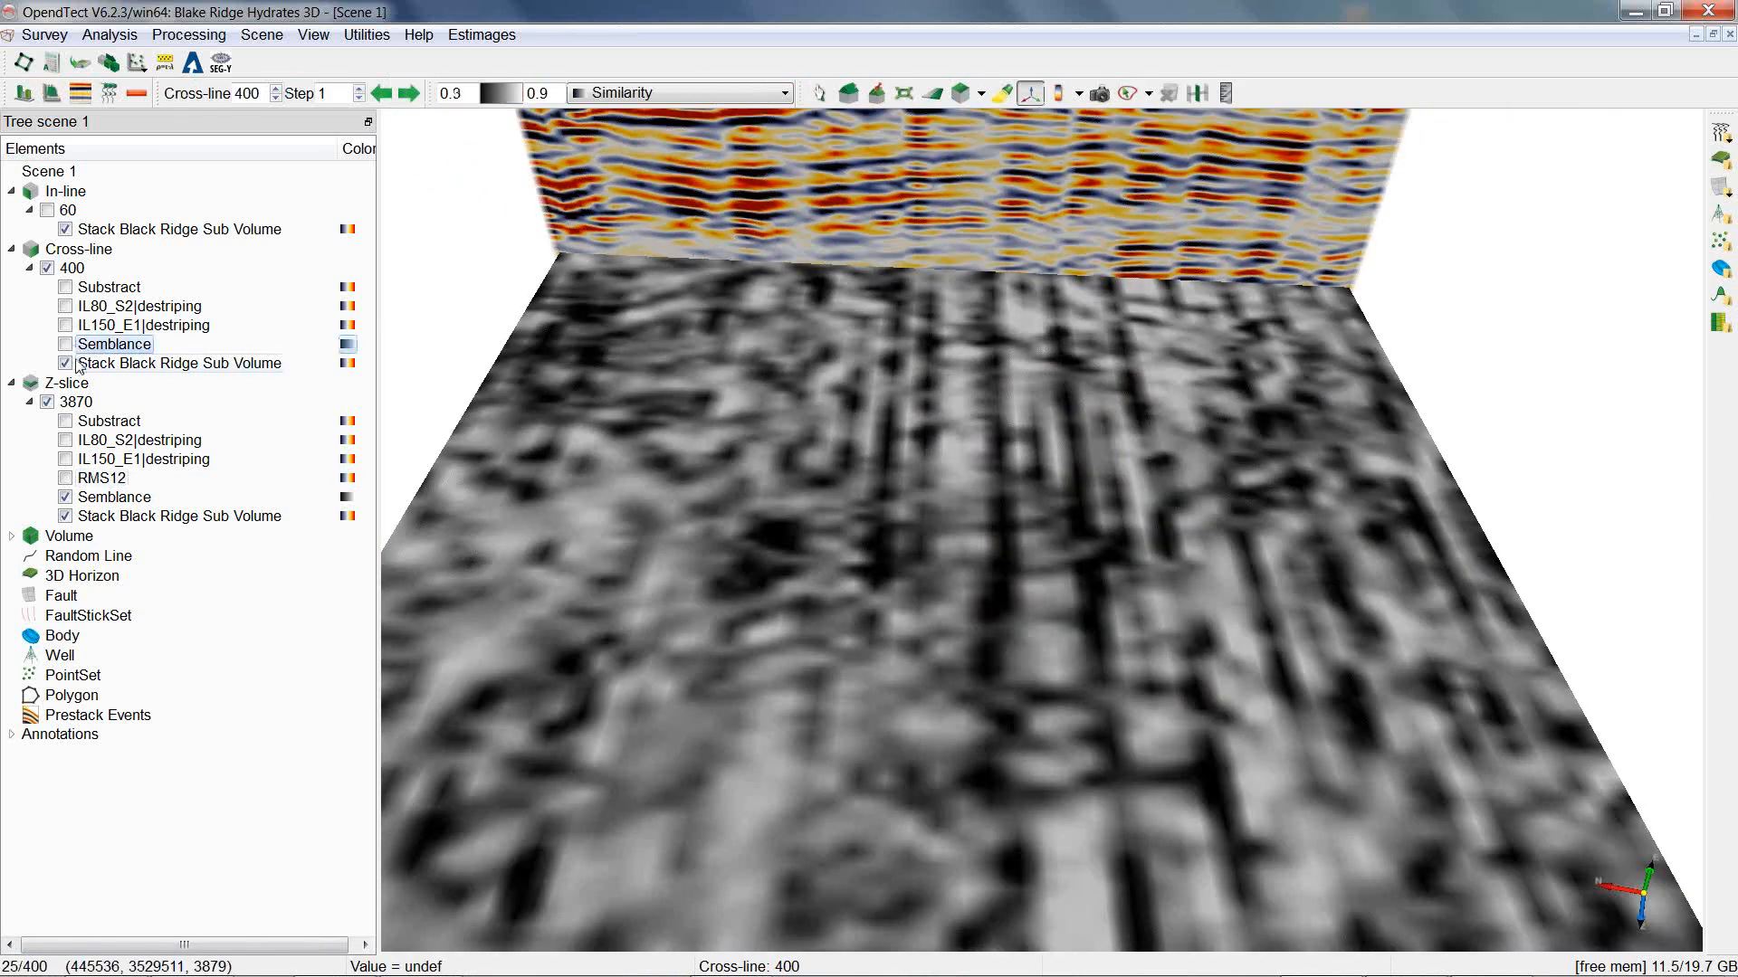
middle_click_drag(802, 356, 822, 714)
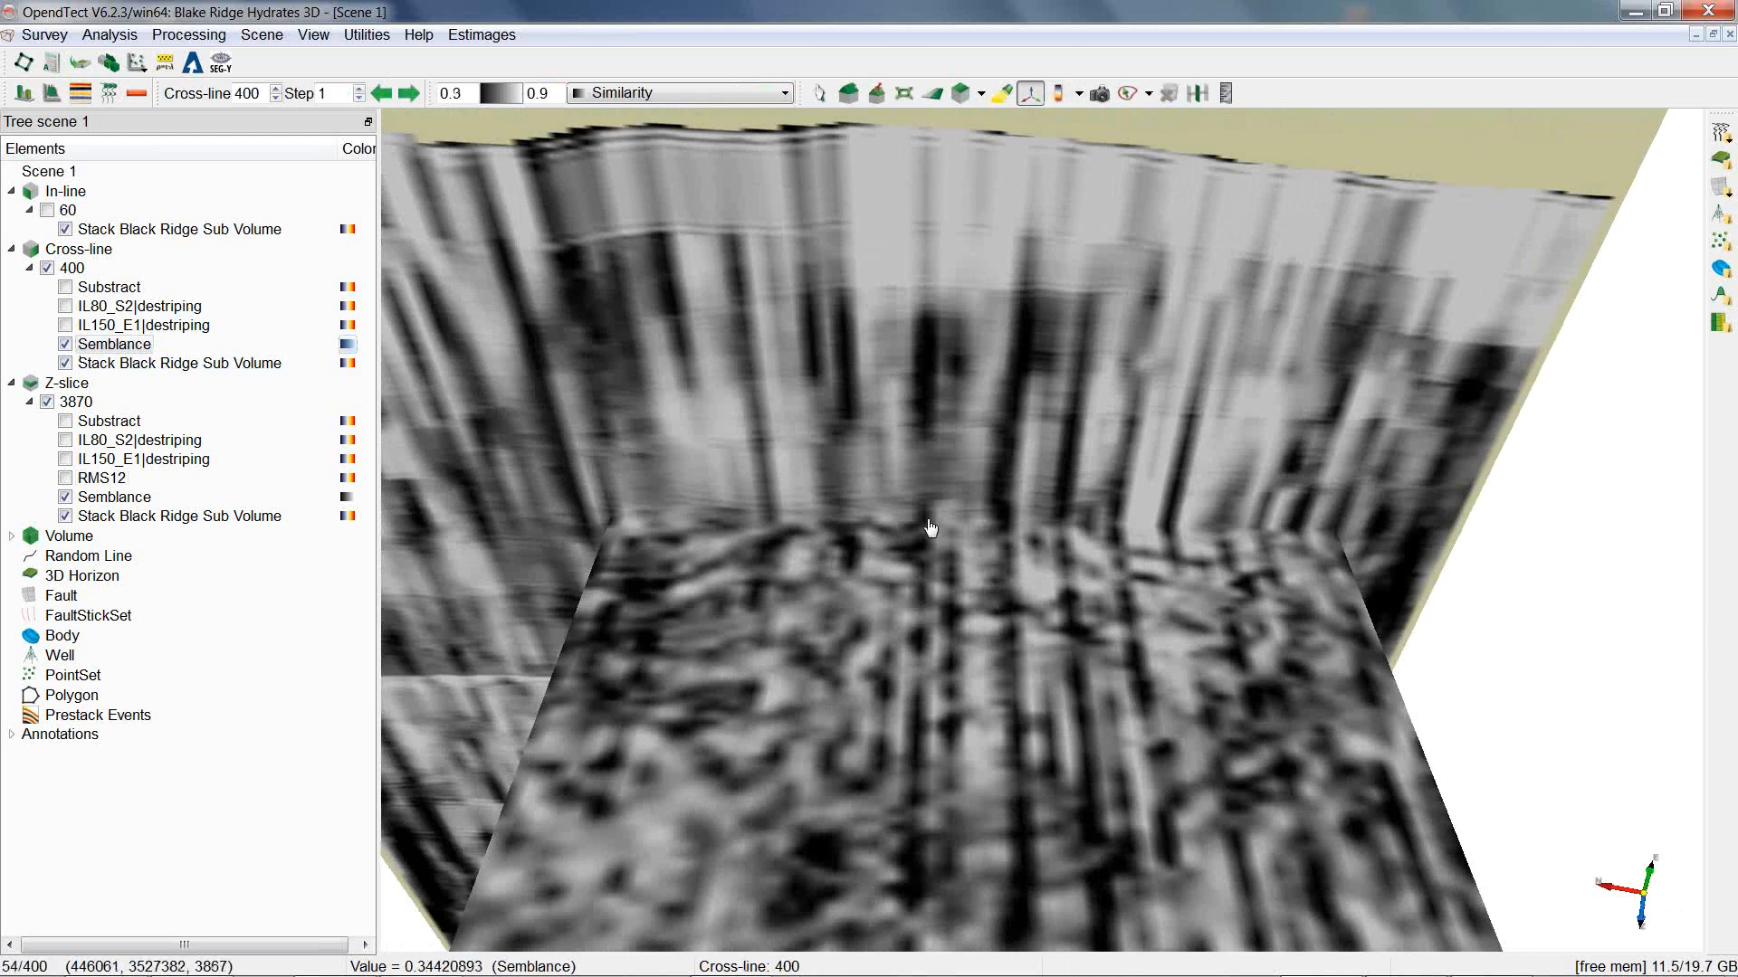
left_click(66, 497)
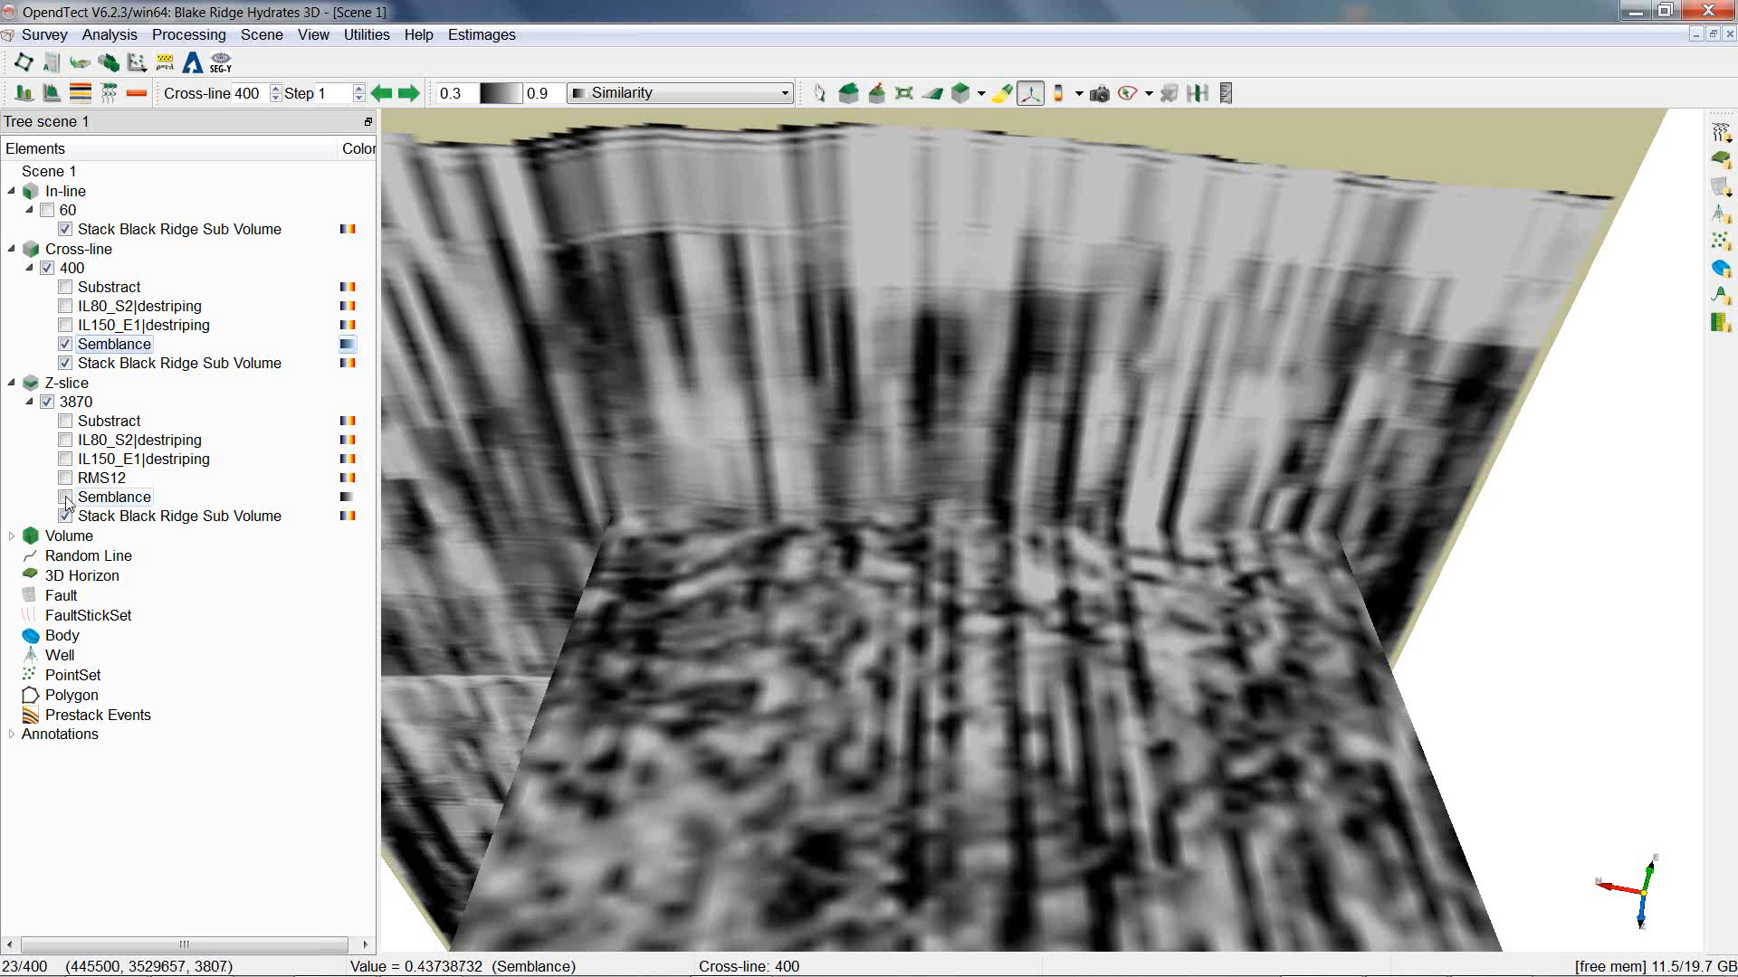
Reopen M-GS Destriping with input cube IL150_E1|destriping and Structural footprint type.
left_click(192, 62)
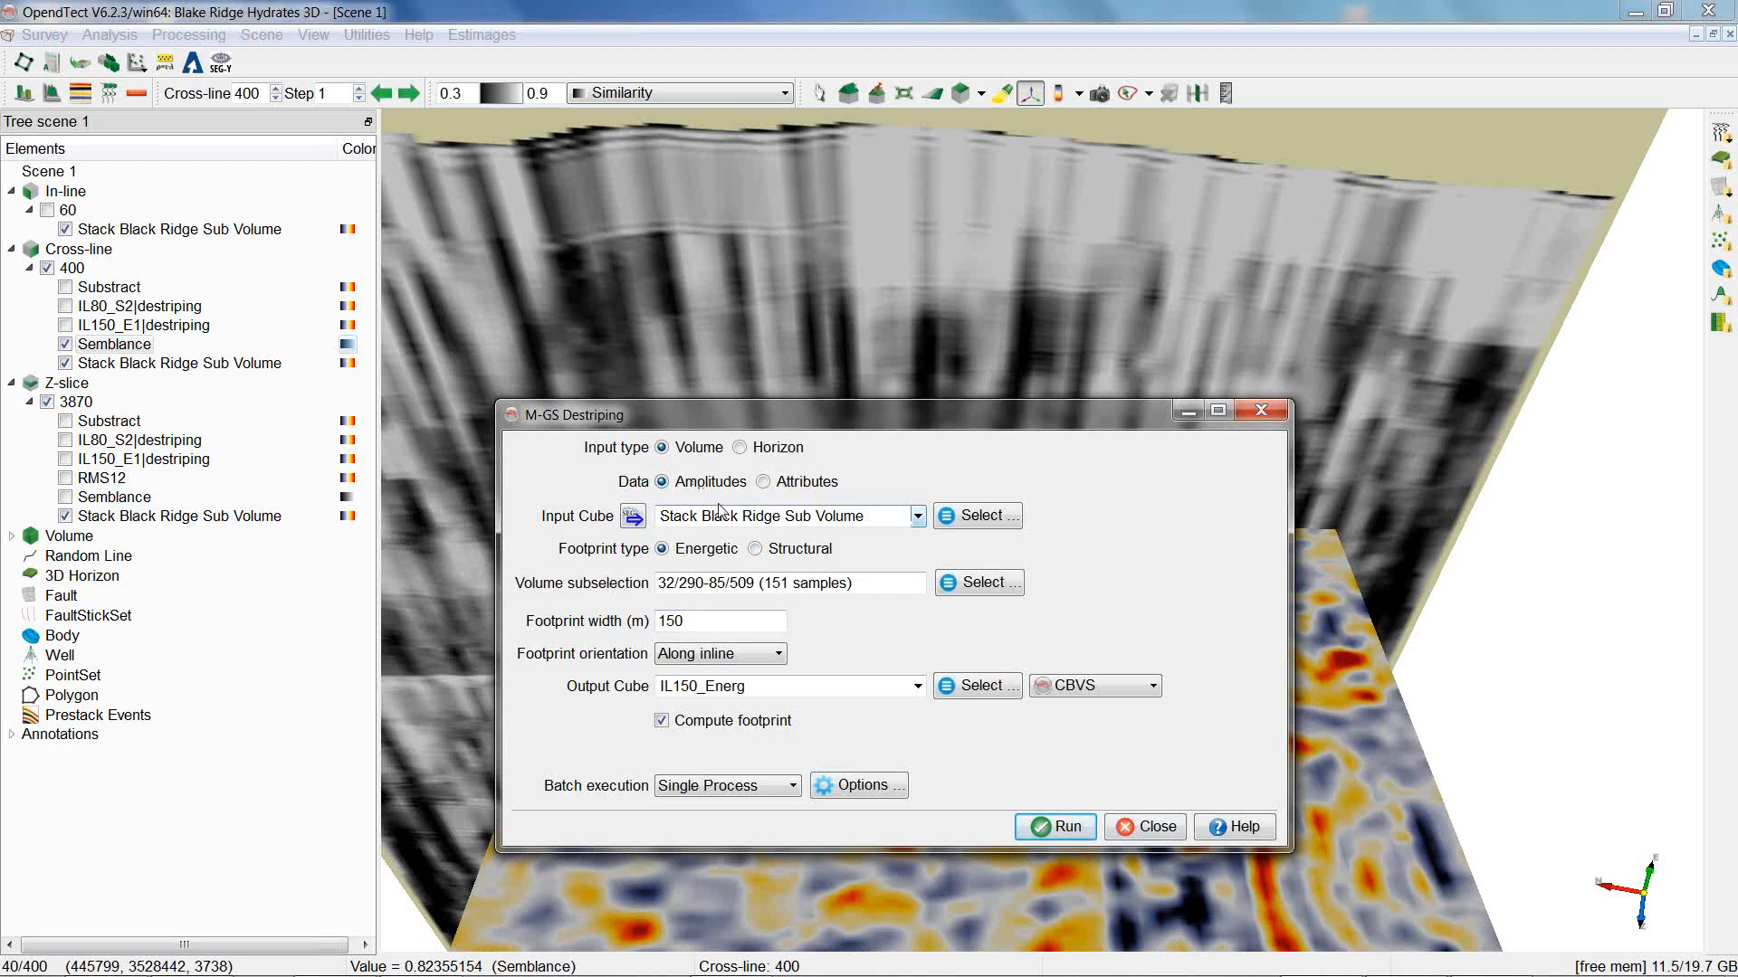
left_click(916, 516)
left_click(869, 536)
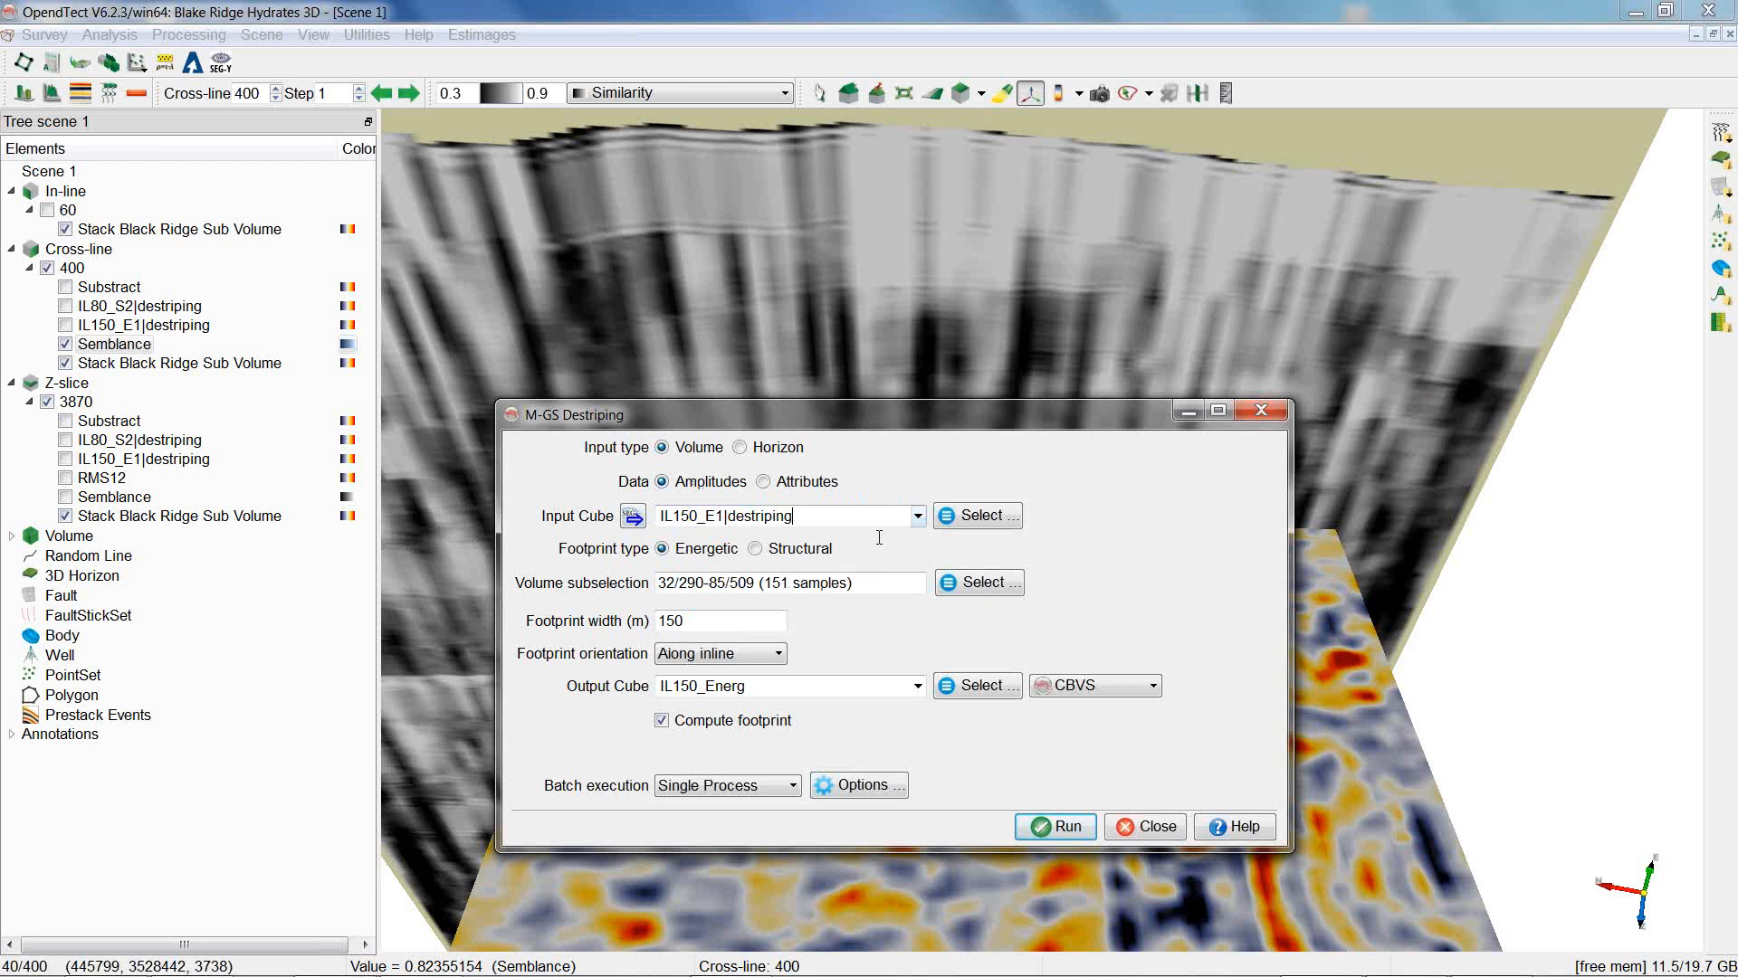
left_click_drag(896, 516, 721, 516)
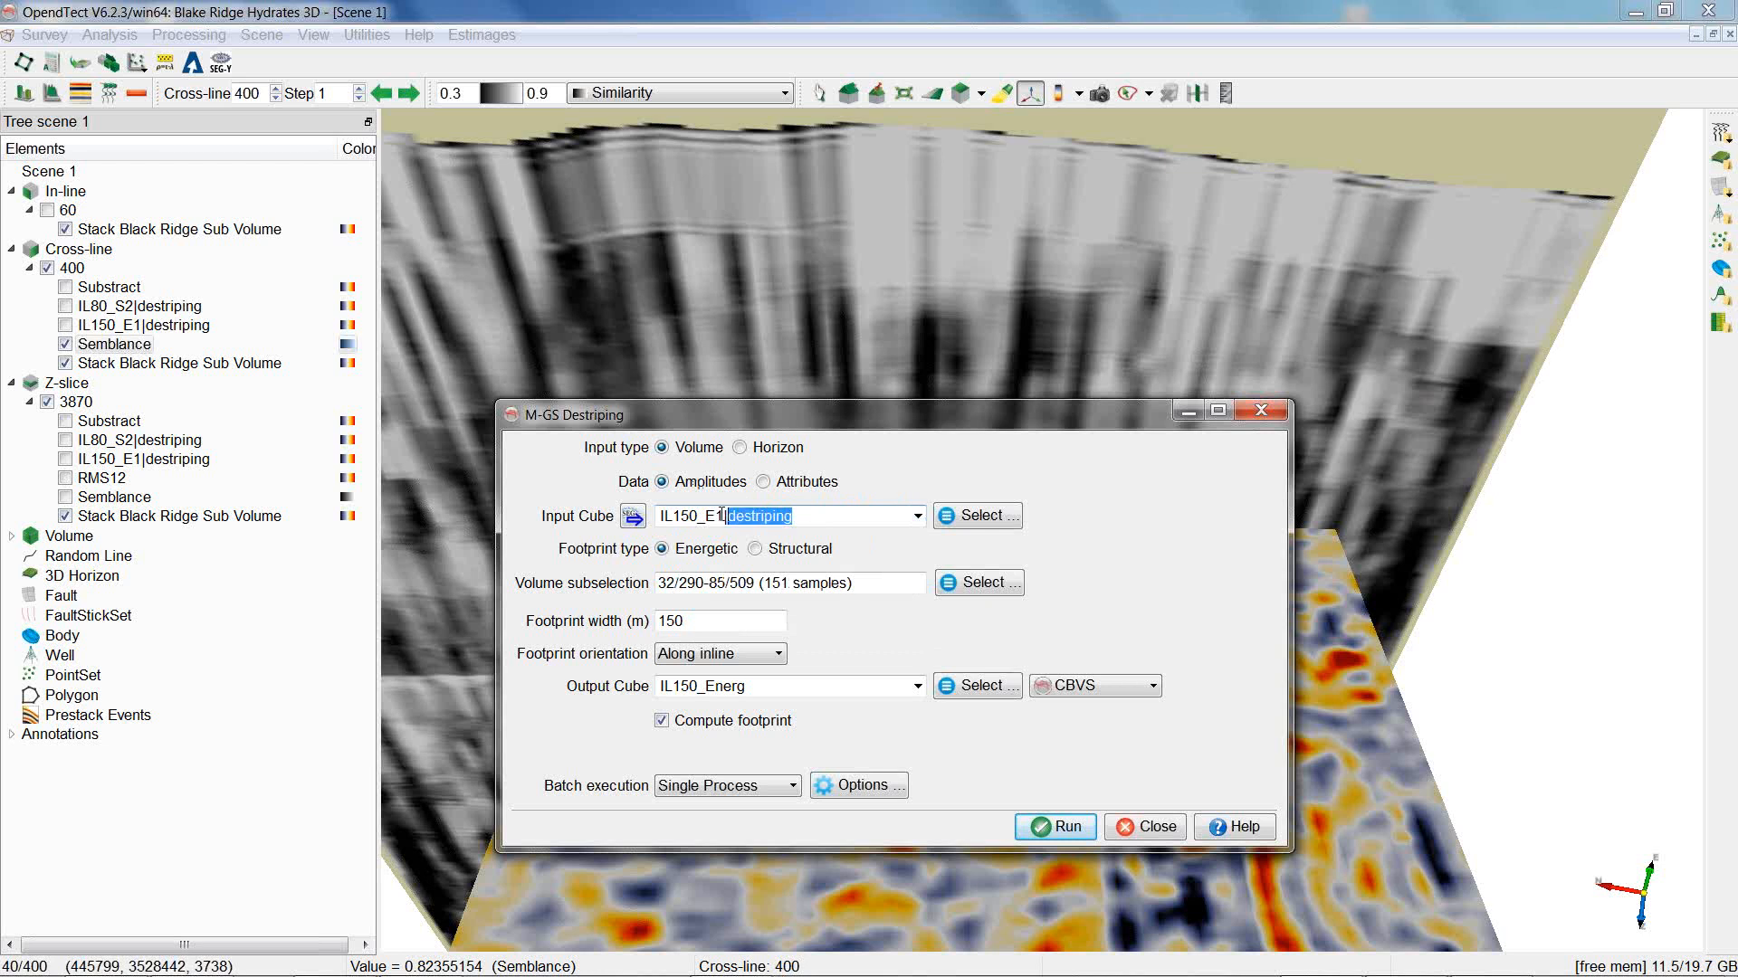
left_click(700, 555)
left_click(758, 549)
left_click_drag(744, 619, 621, 631)
type("80")
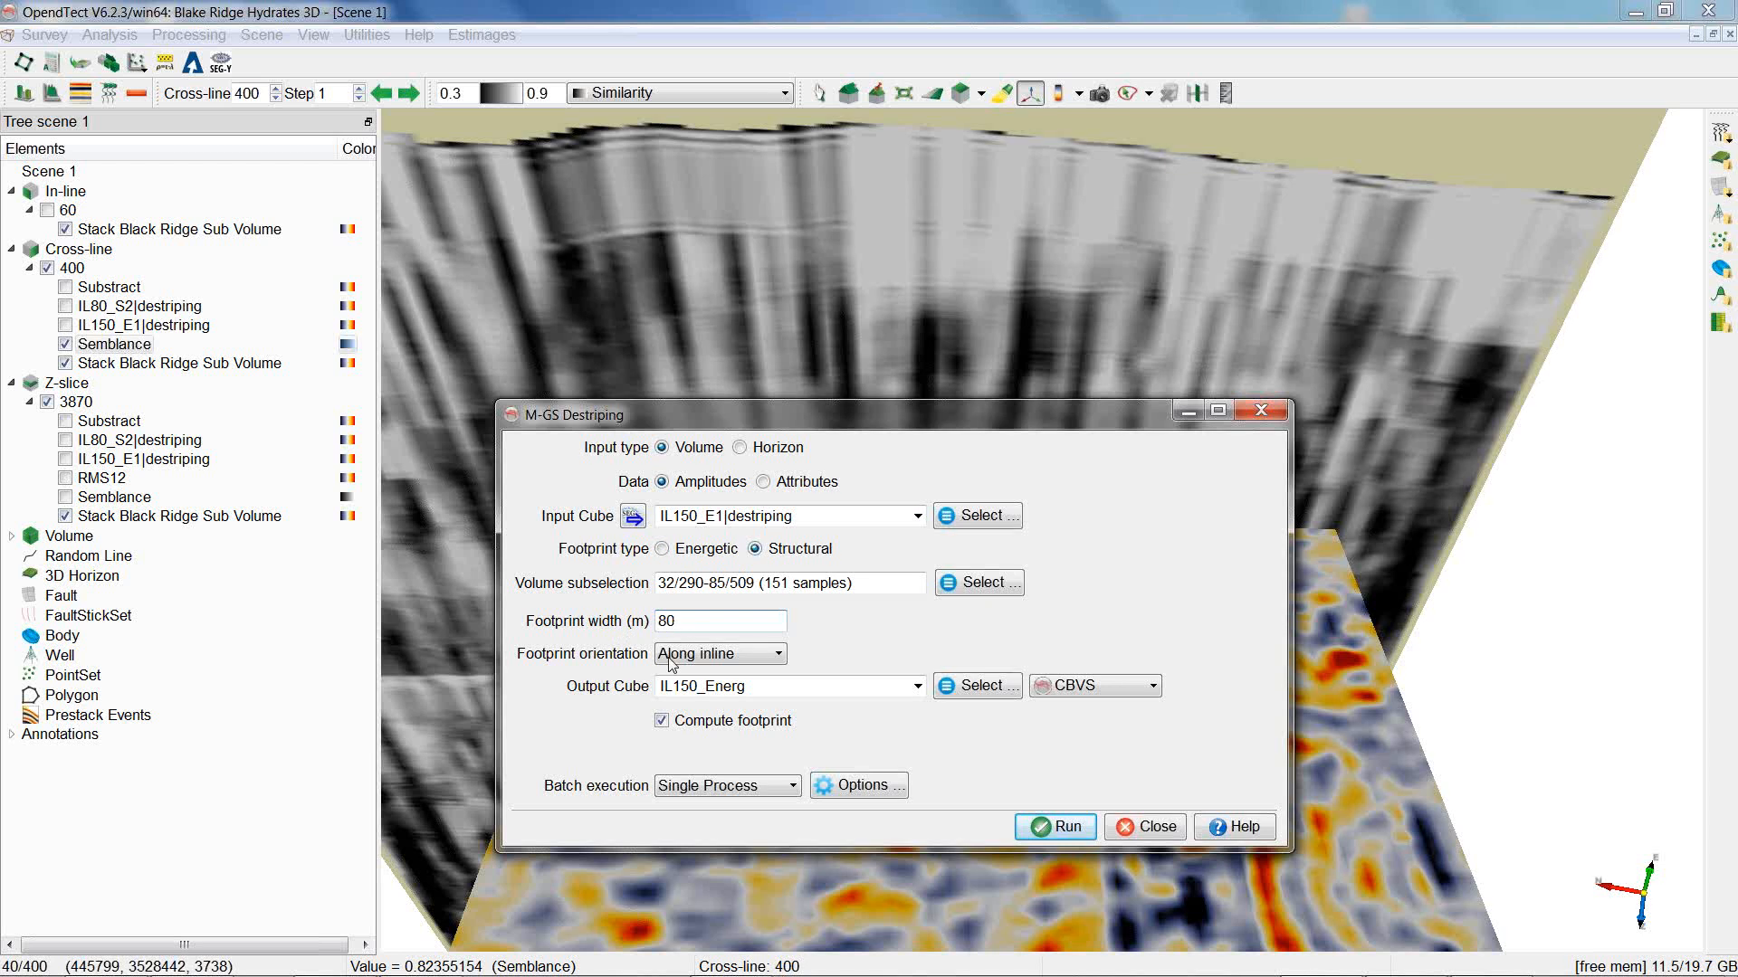
left_click(671, 657)
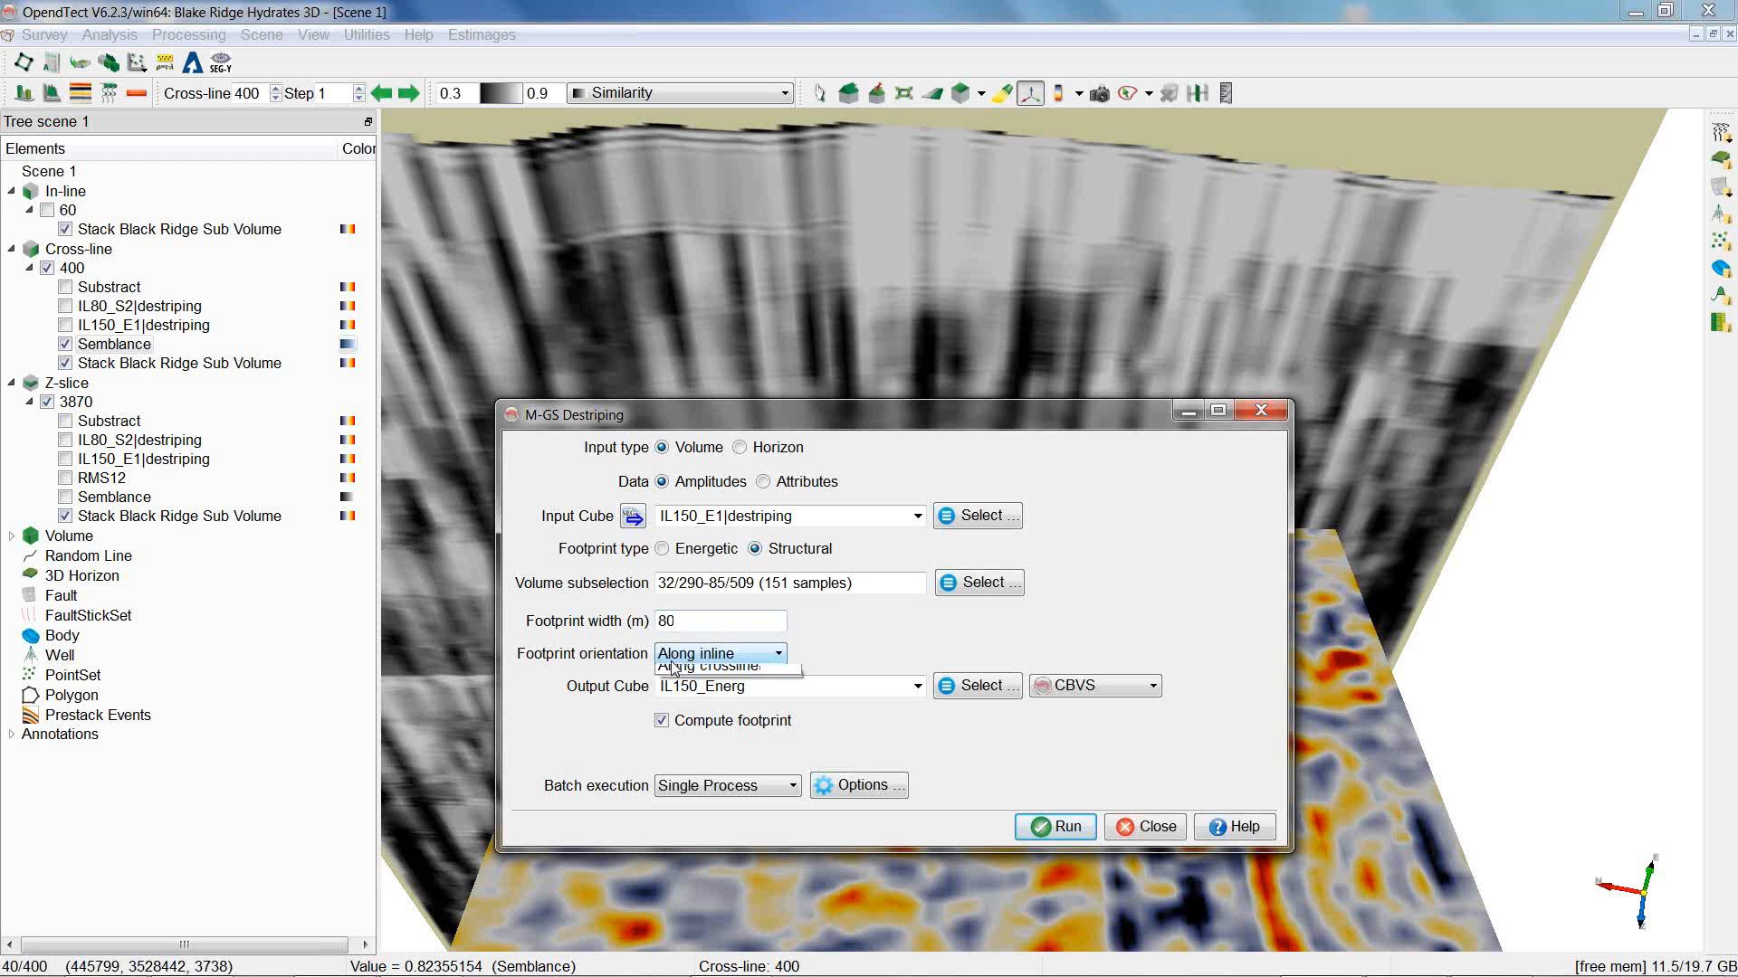
left_click(695, 675)
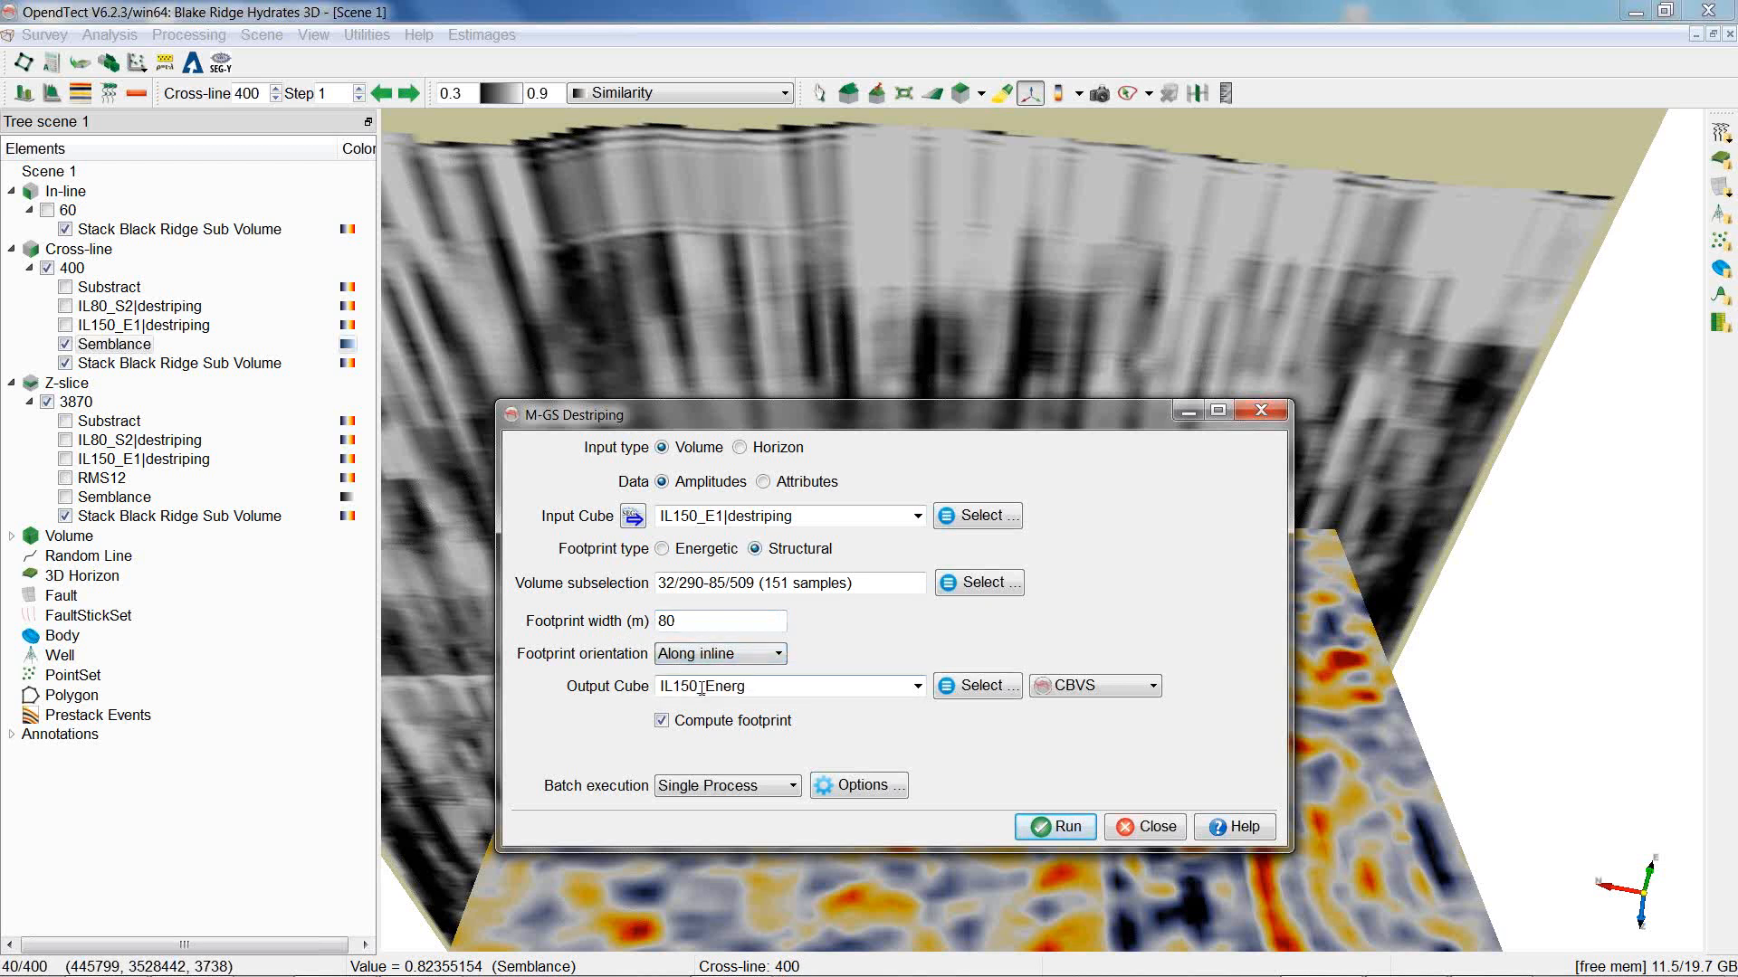
mouse_move(698, 686)
left_mouse_down()
mouse_move(660, 686)
mouse_move(698, 684)
left_mouse_up()
type("80_Struc")
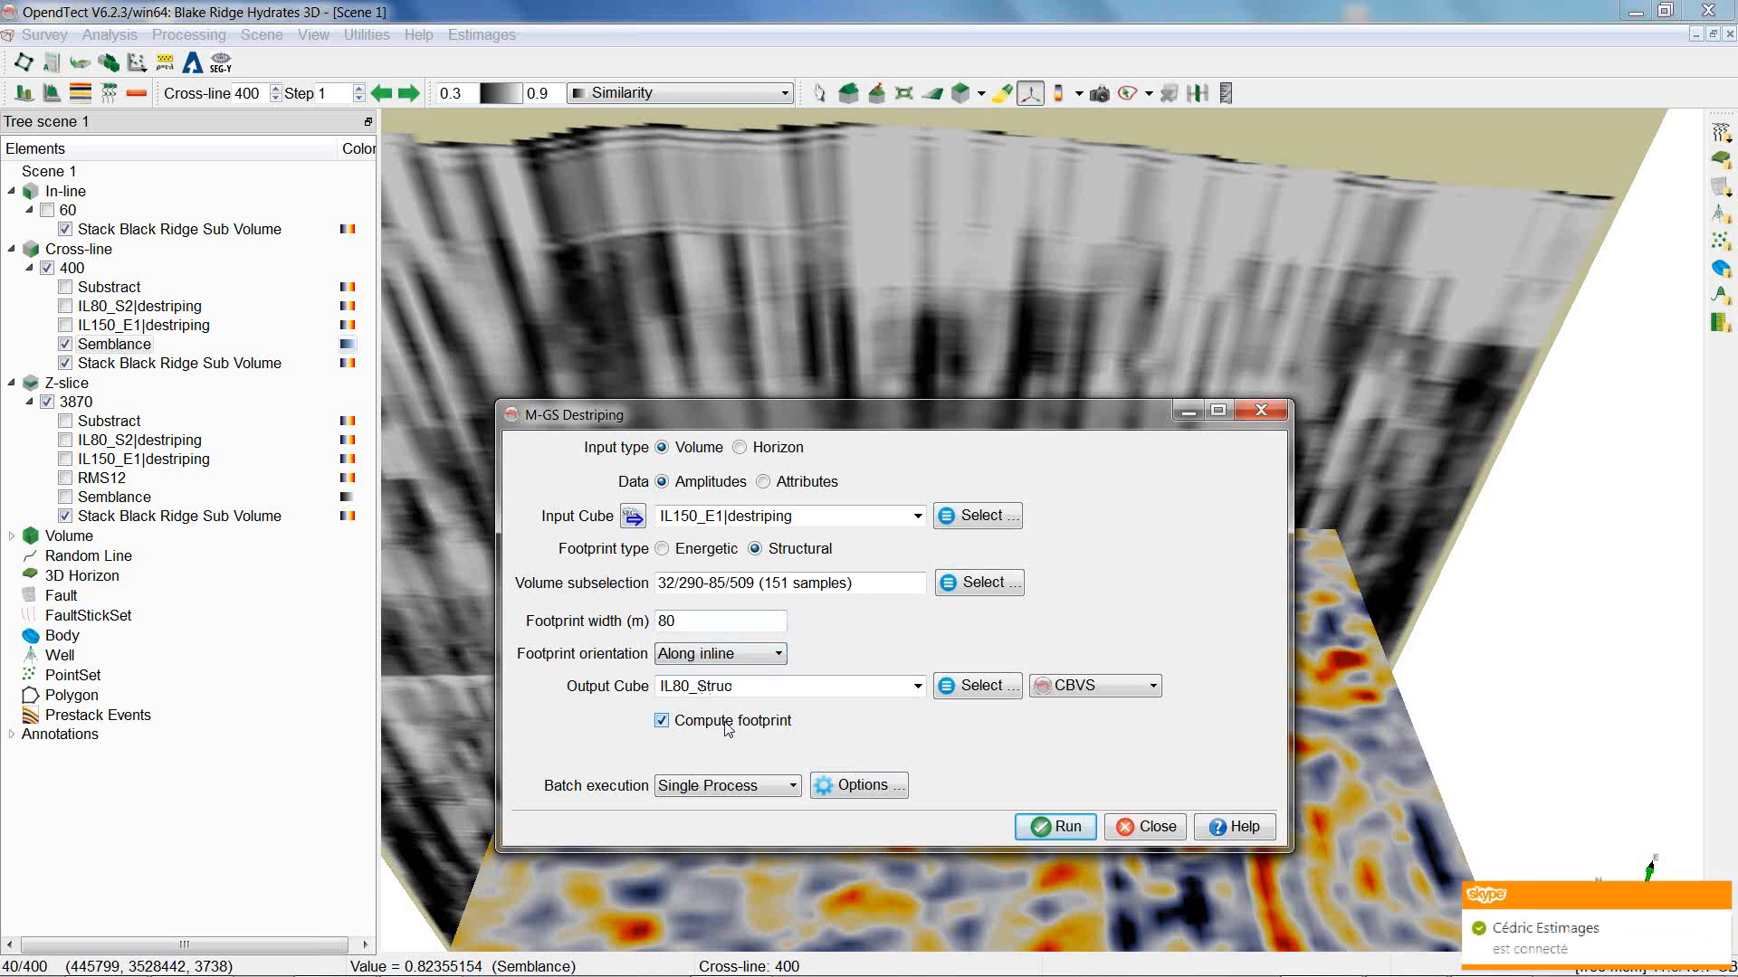
left_click(1260, 410)
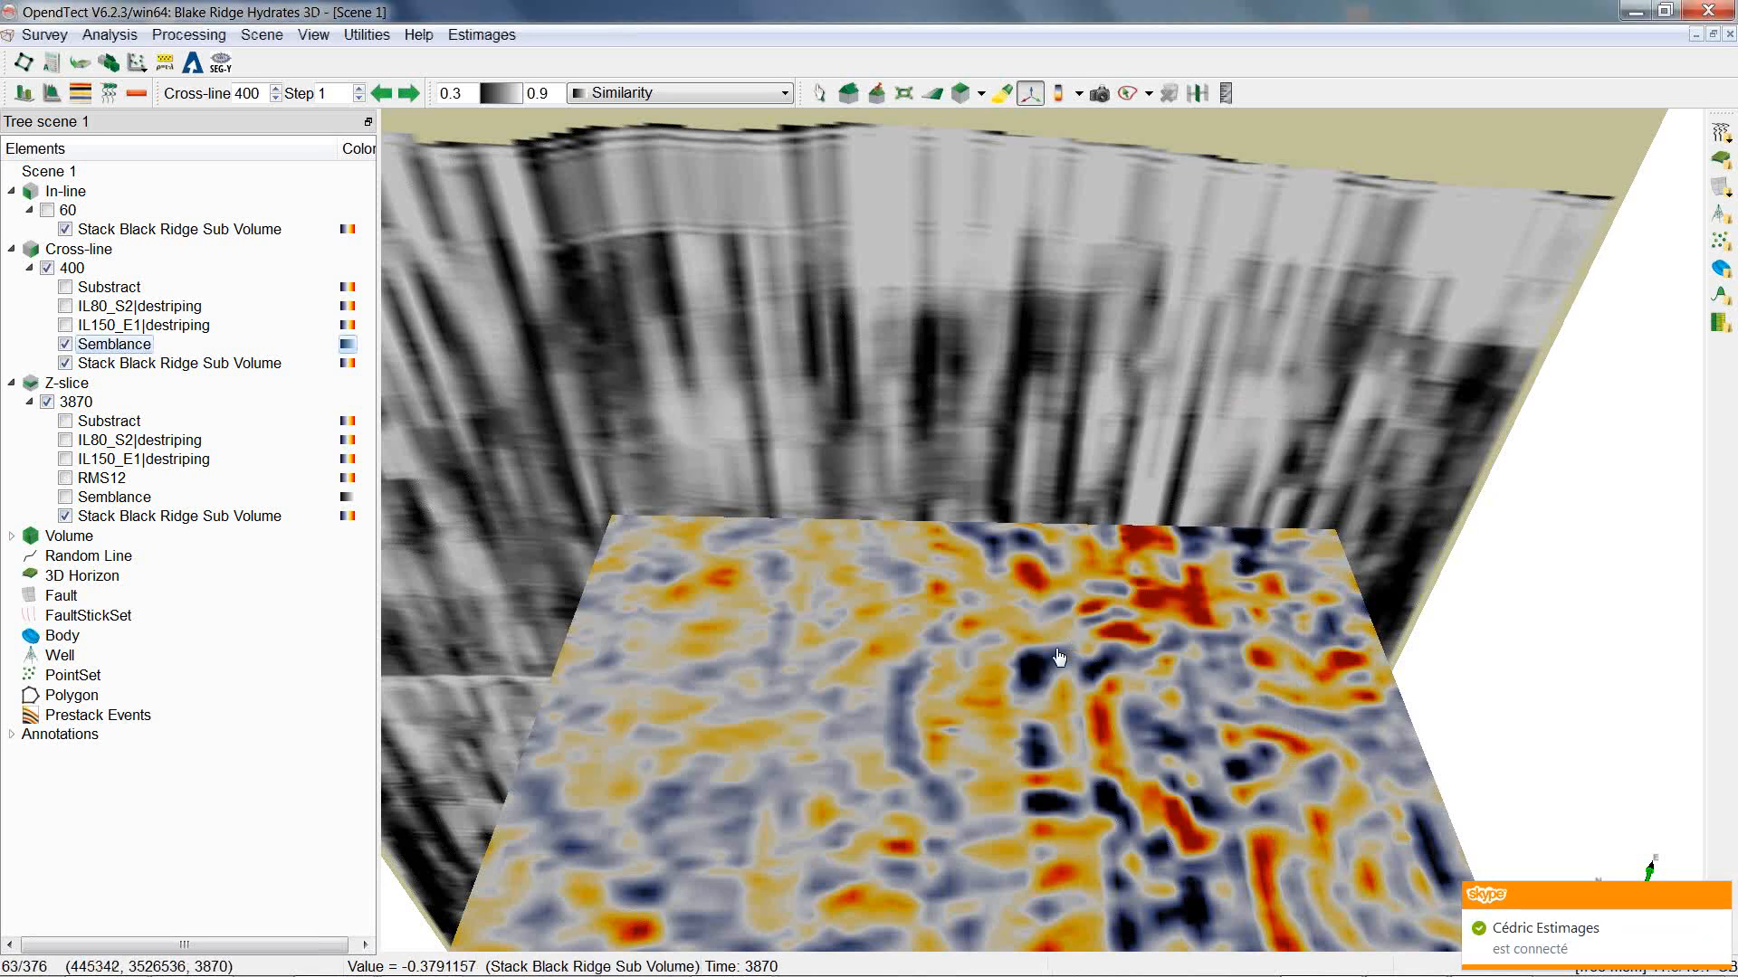
Display IL80_S2|destriping on the Z-slice and hide Semblance on the cross-line.
scroll(1057, 650, "down", 4)
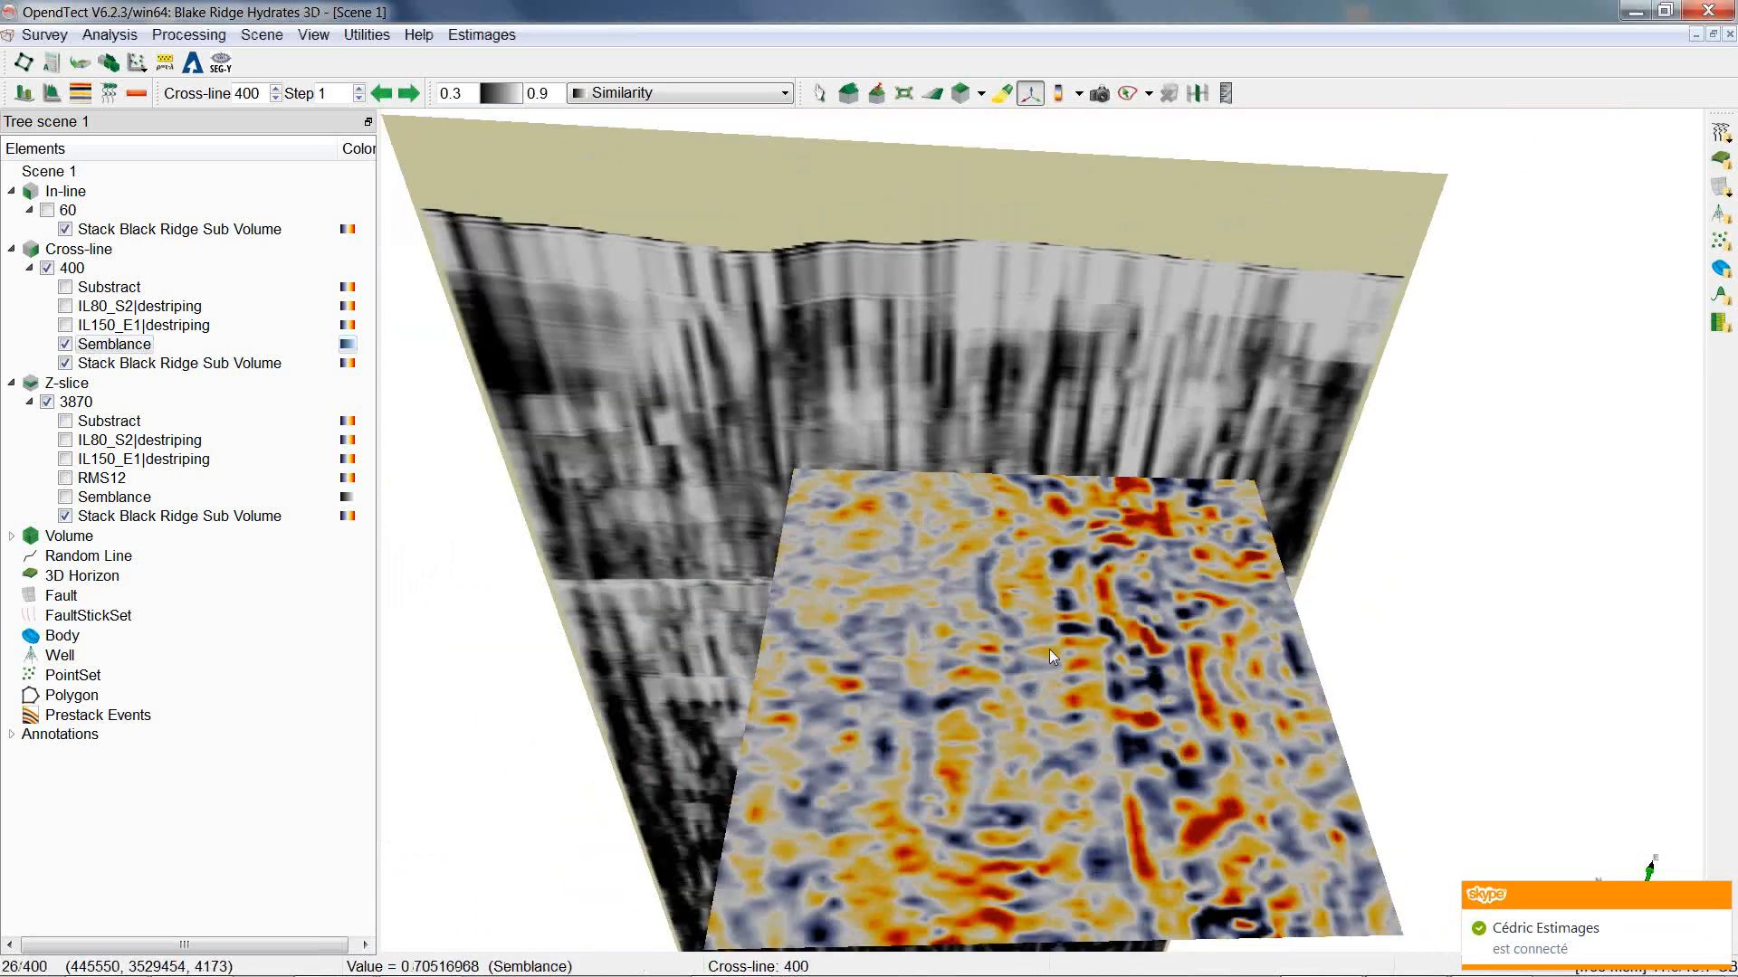
left_click(65, 440)
left_click(66, 344)
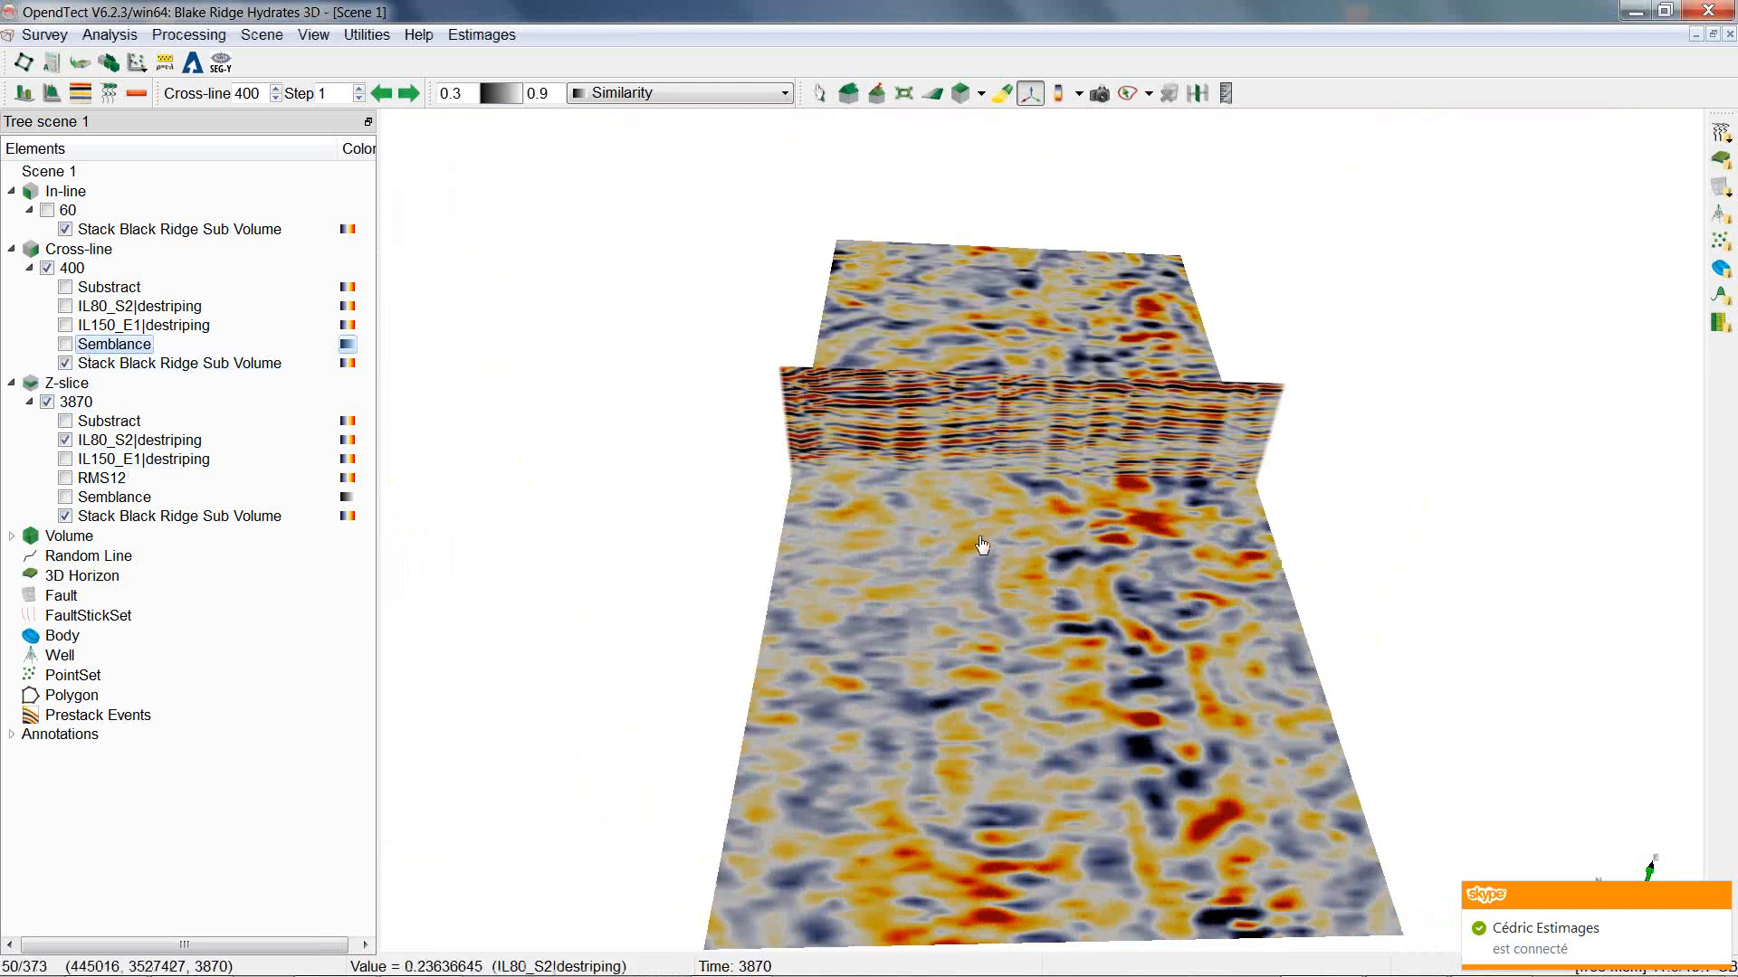
Display Substract on both the Z-slice and the cross-line in place of IL80_S2|destriping.
left_click_drag(982, 543, 1115, 302)
left_click(72, 440)
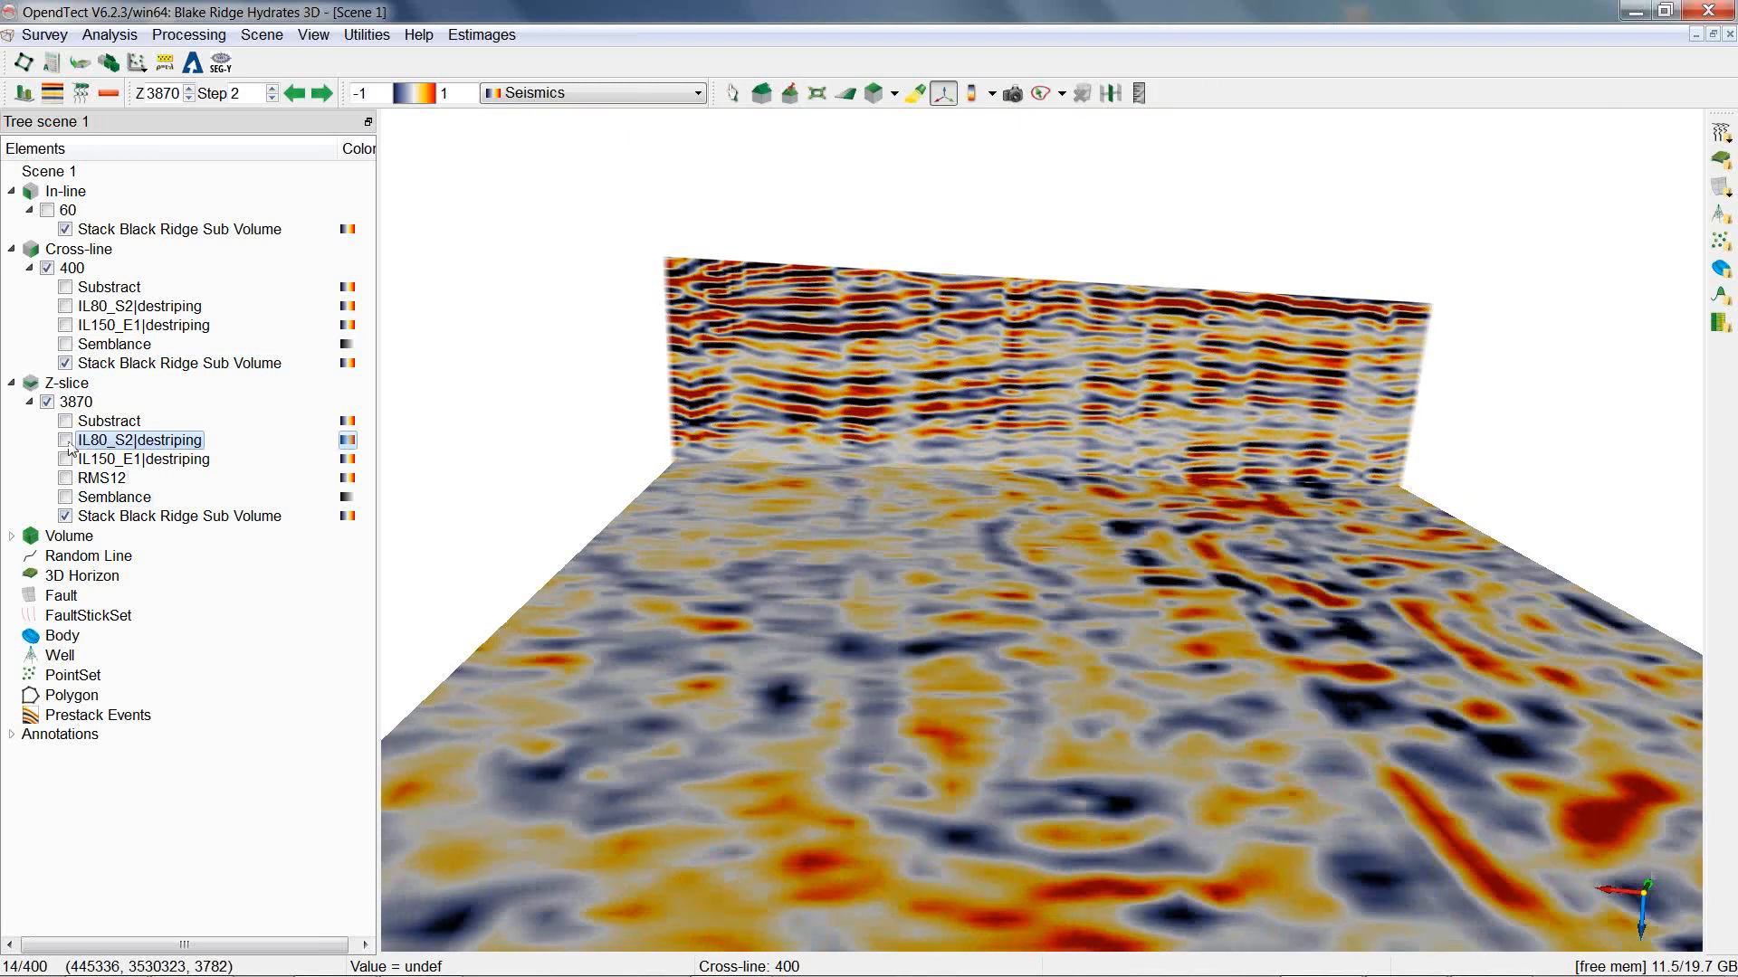
left_click(65, 307)
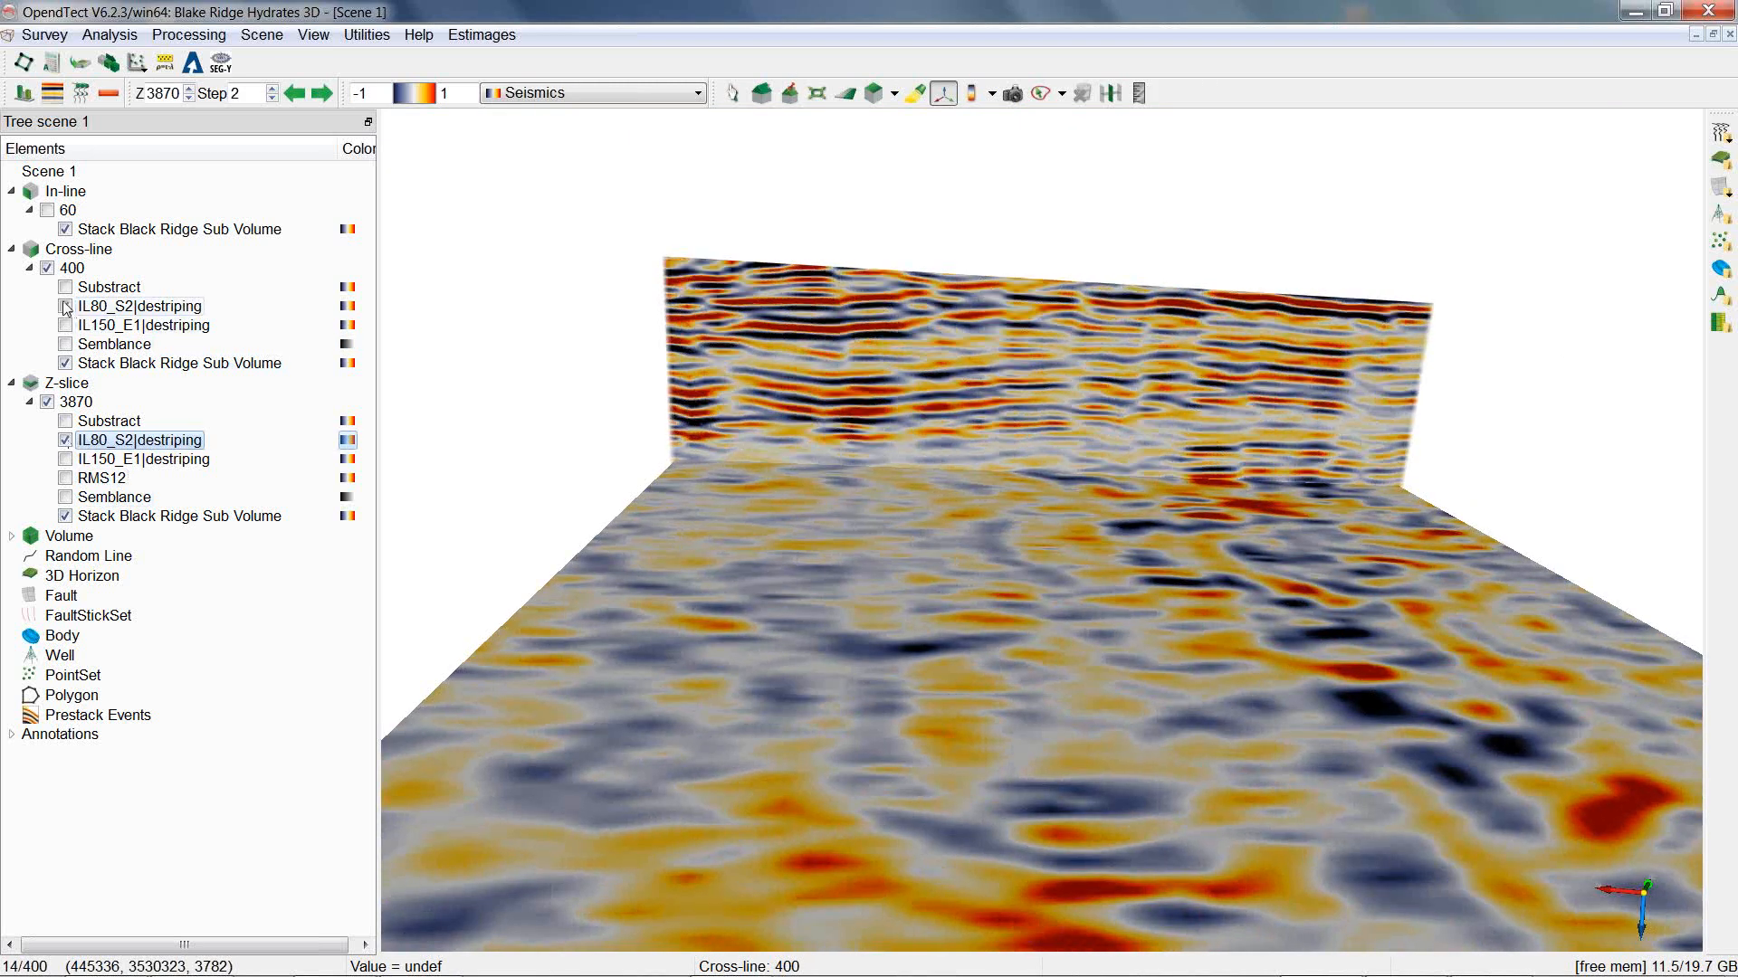
left_click(64, 439)
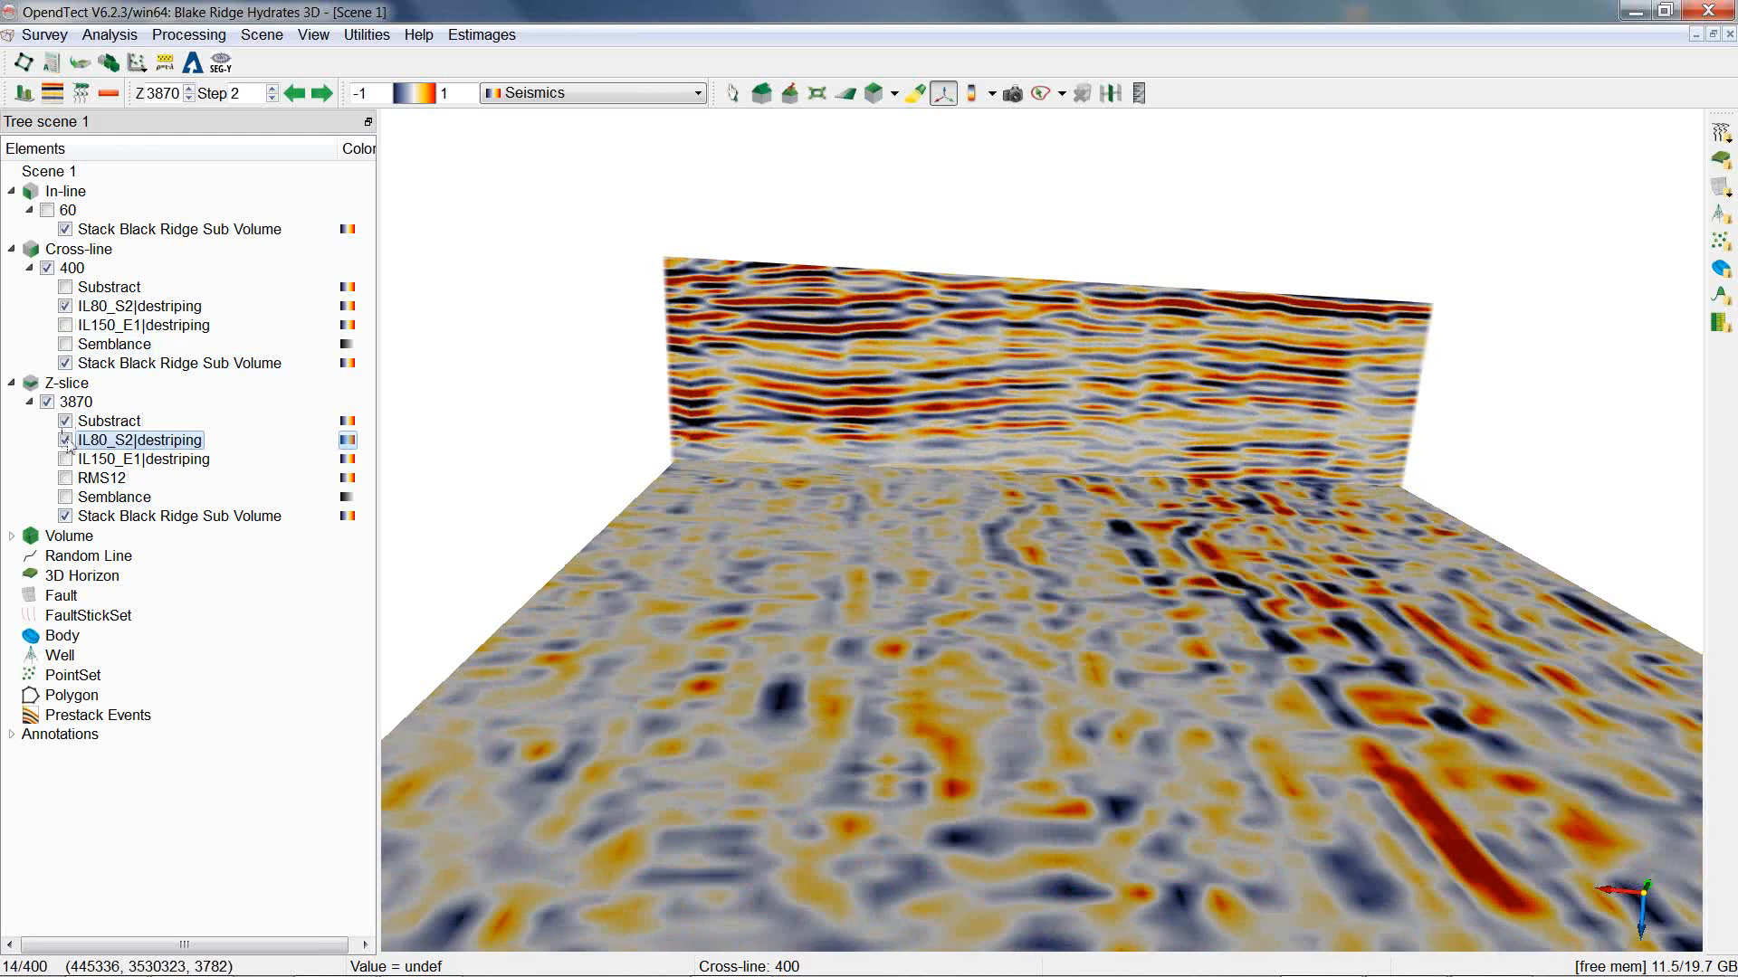
left_click(65, 306)
left_click(65, 287)
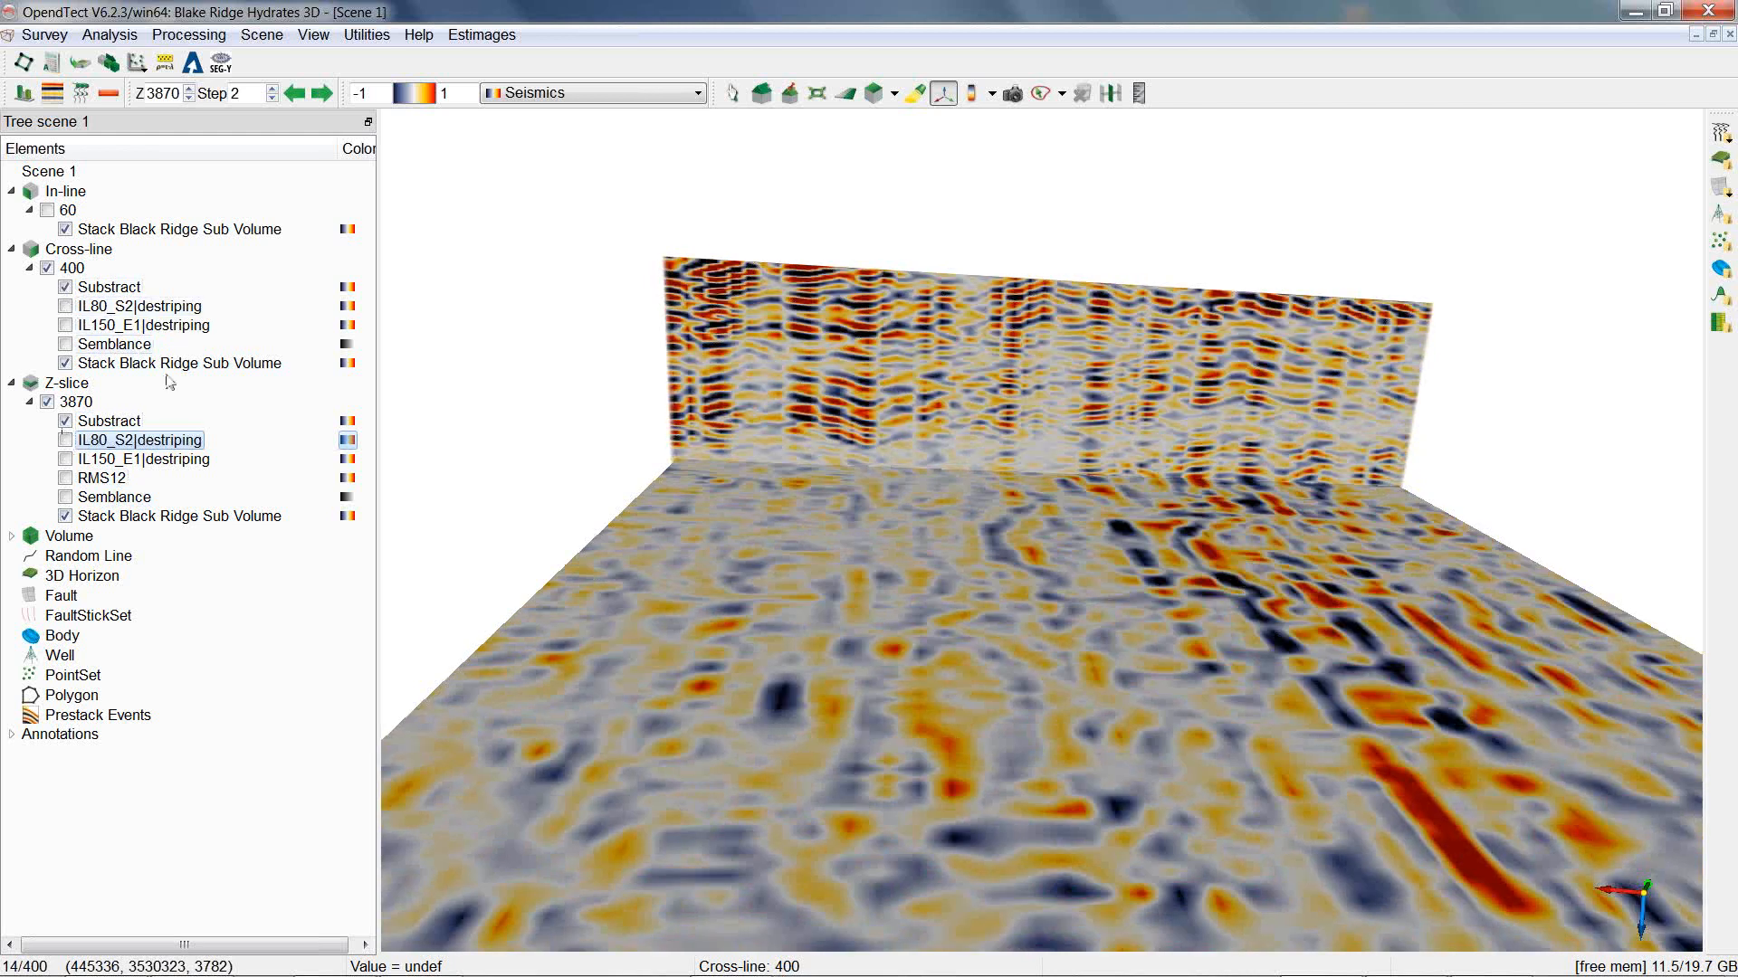
Hide Substract on the cross-line and show IL80_S2|destriping there instead, toggling it to compare.
left_click_drag(809, 473, 883, 458)
left_click(65, 287)
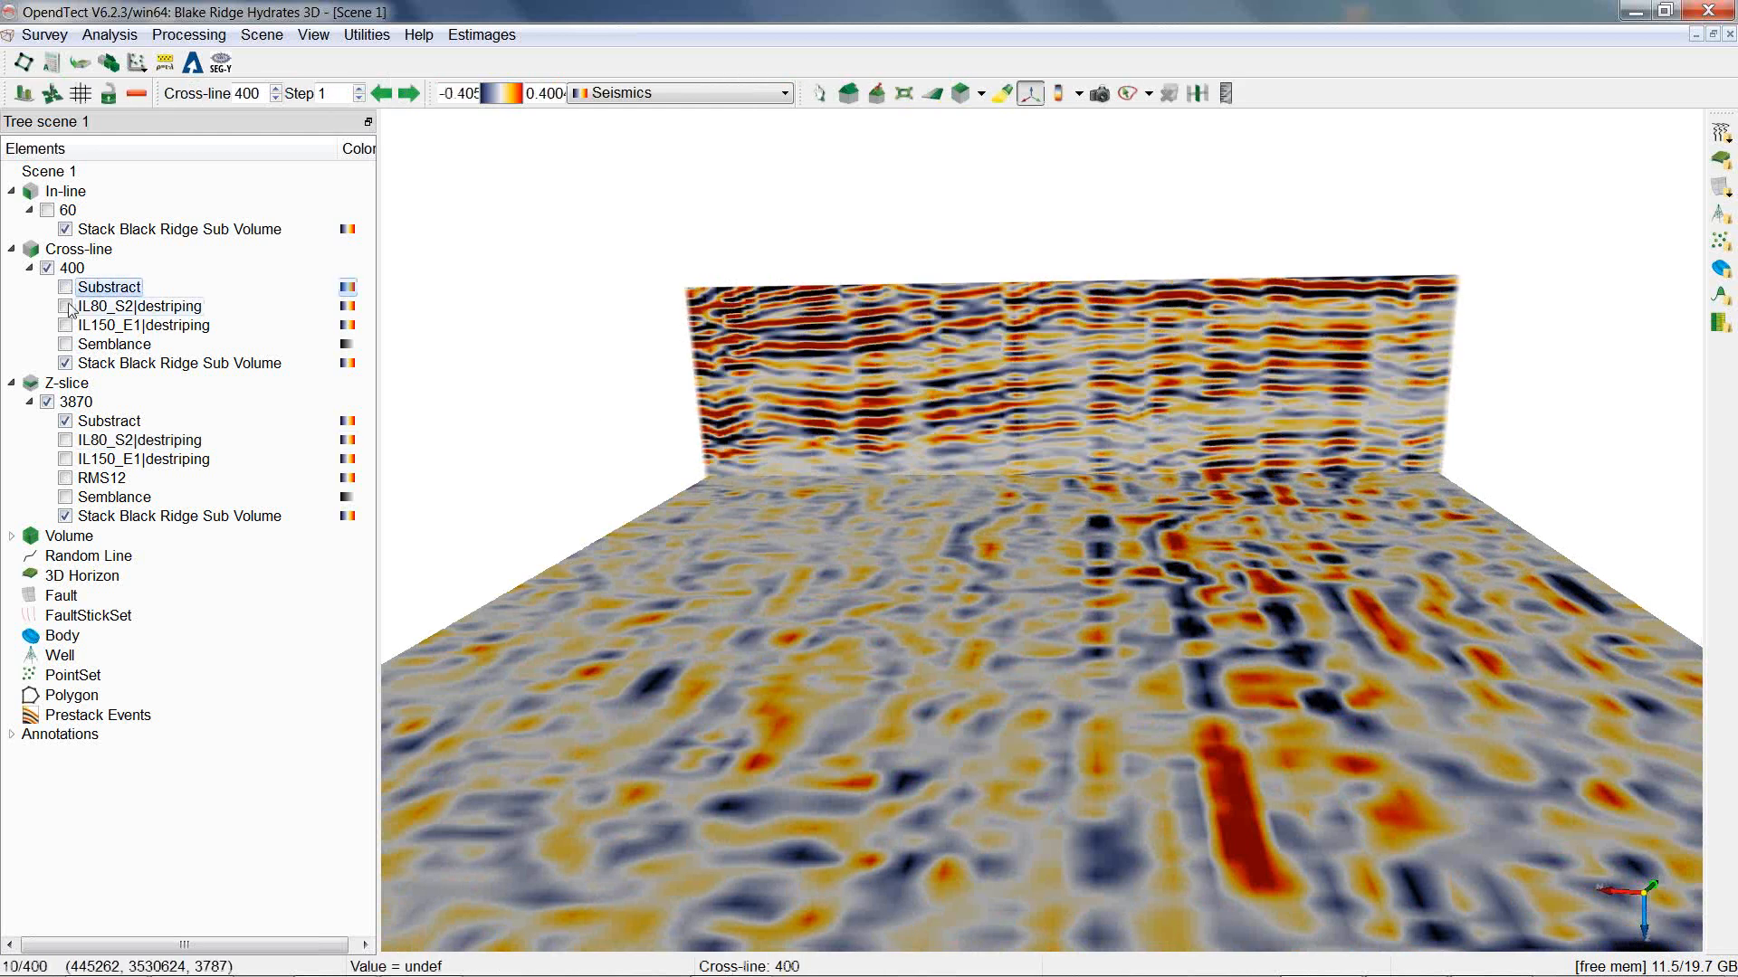
left_click(65, 306)
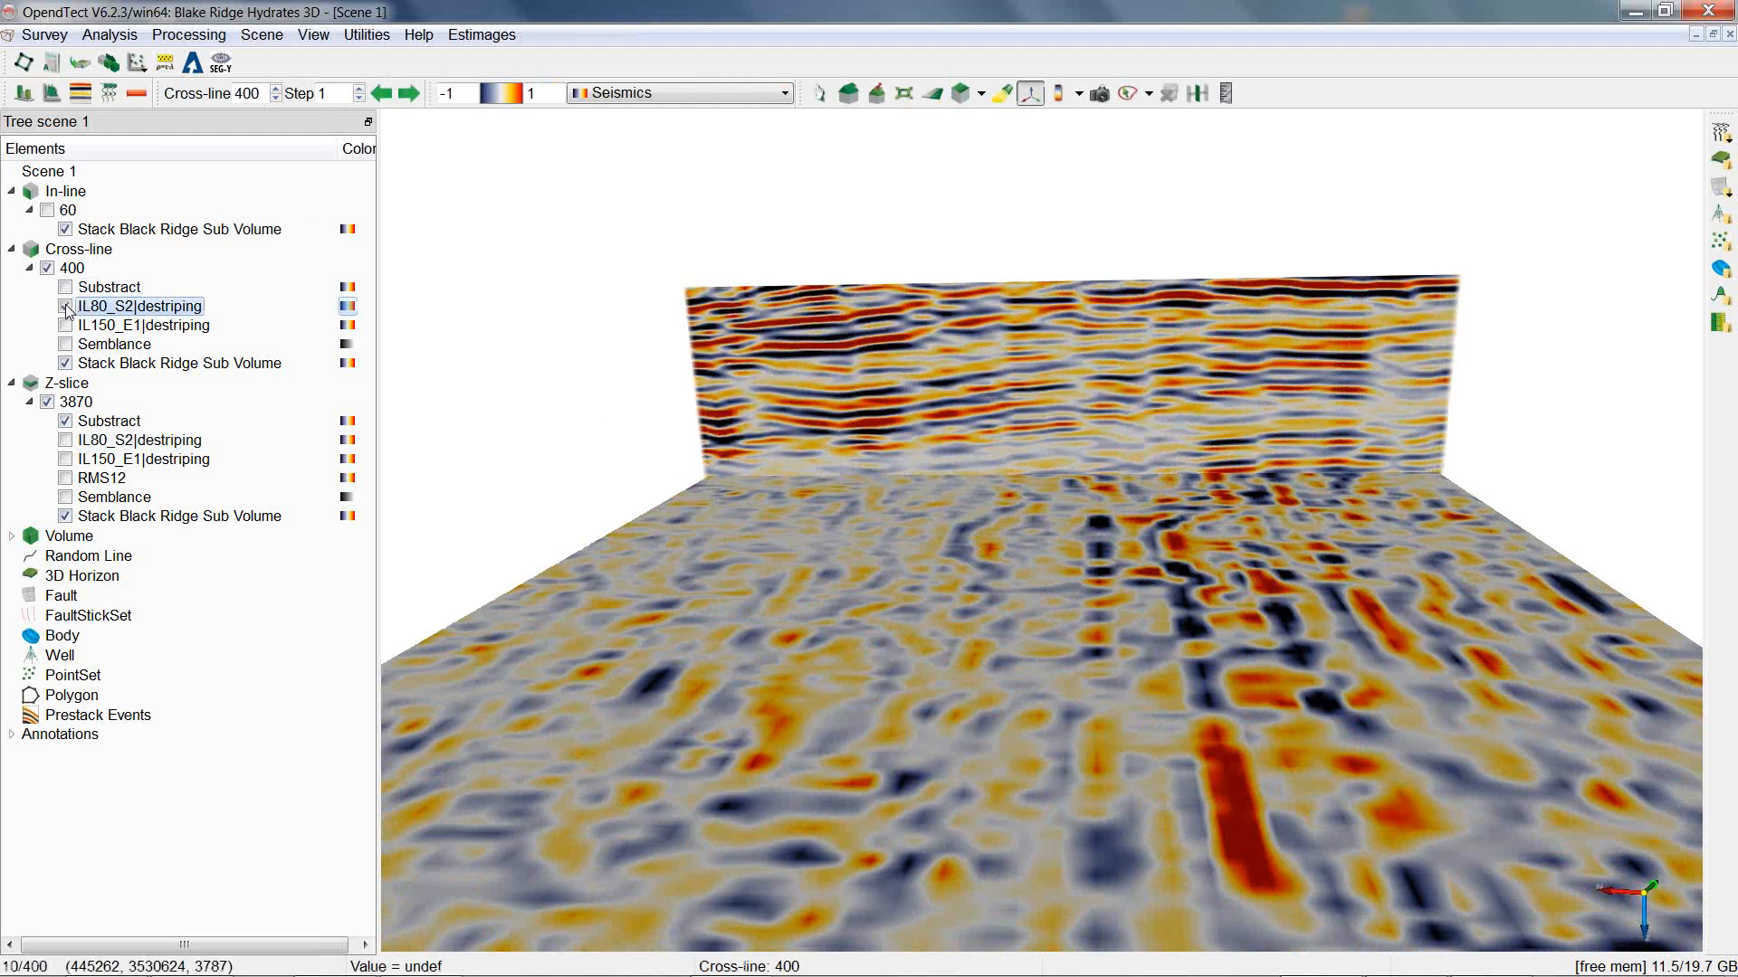
left_click(65, 306)
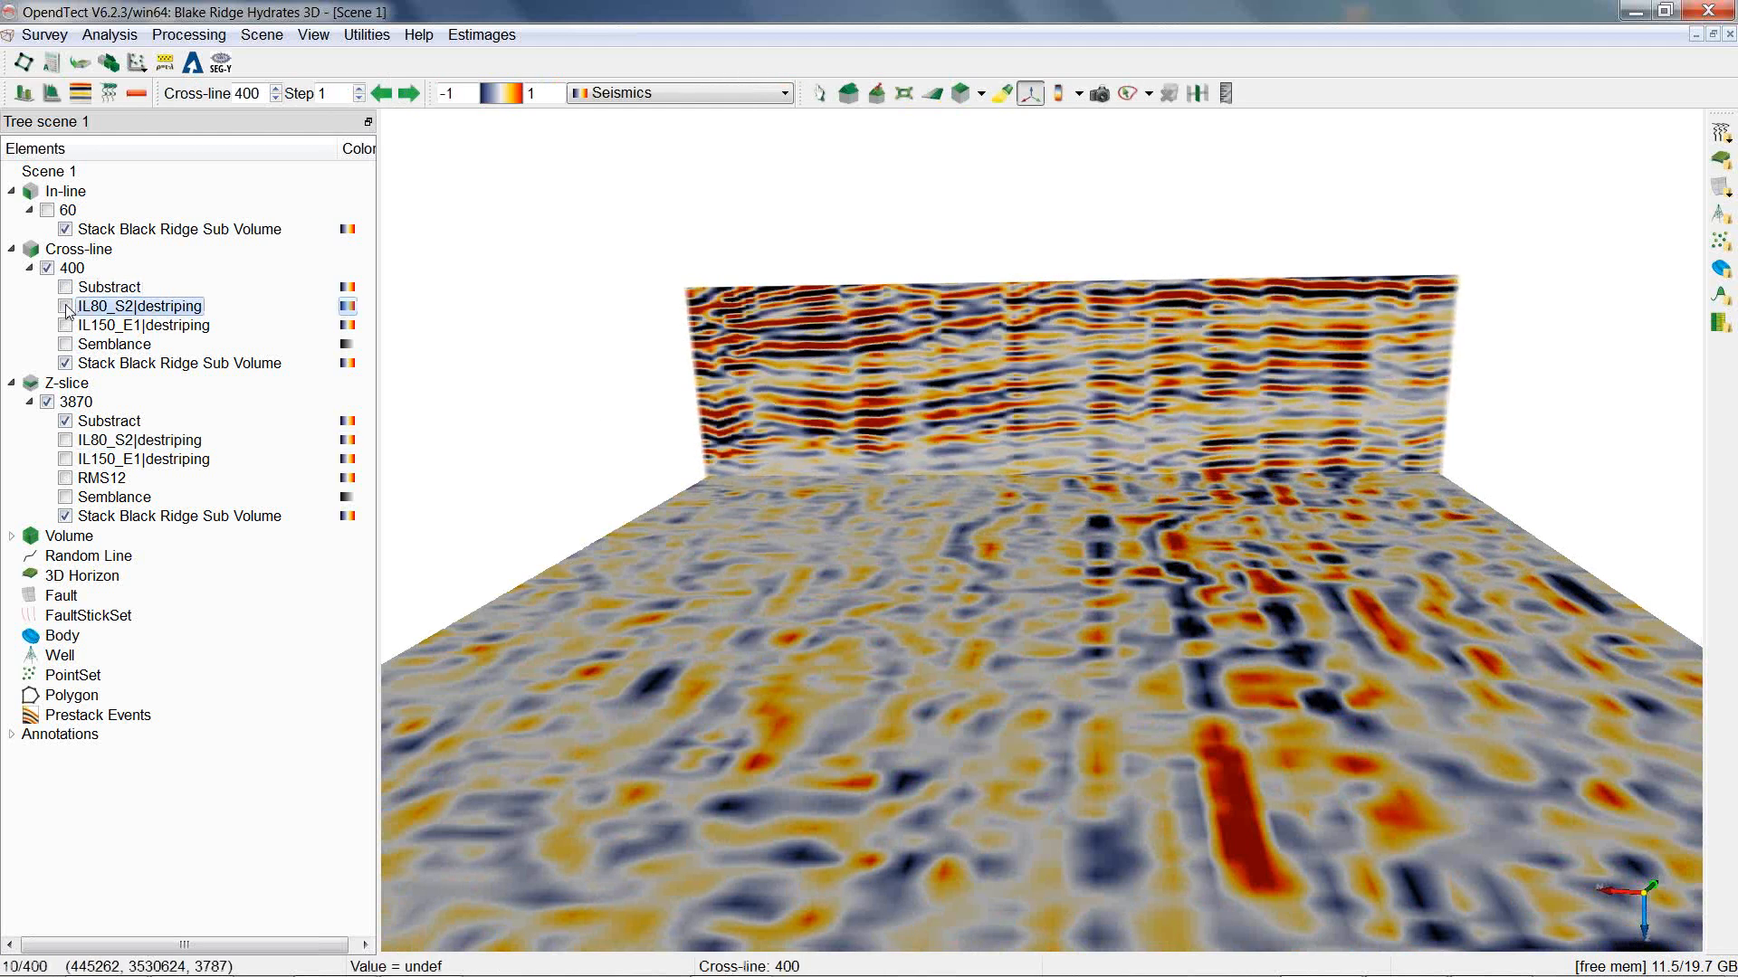
left_click(65, 306)
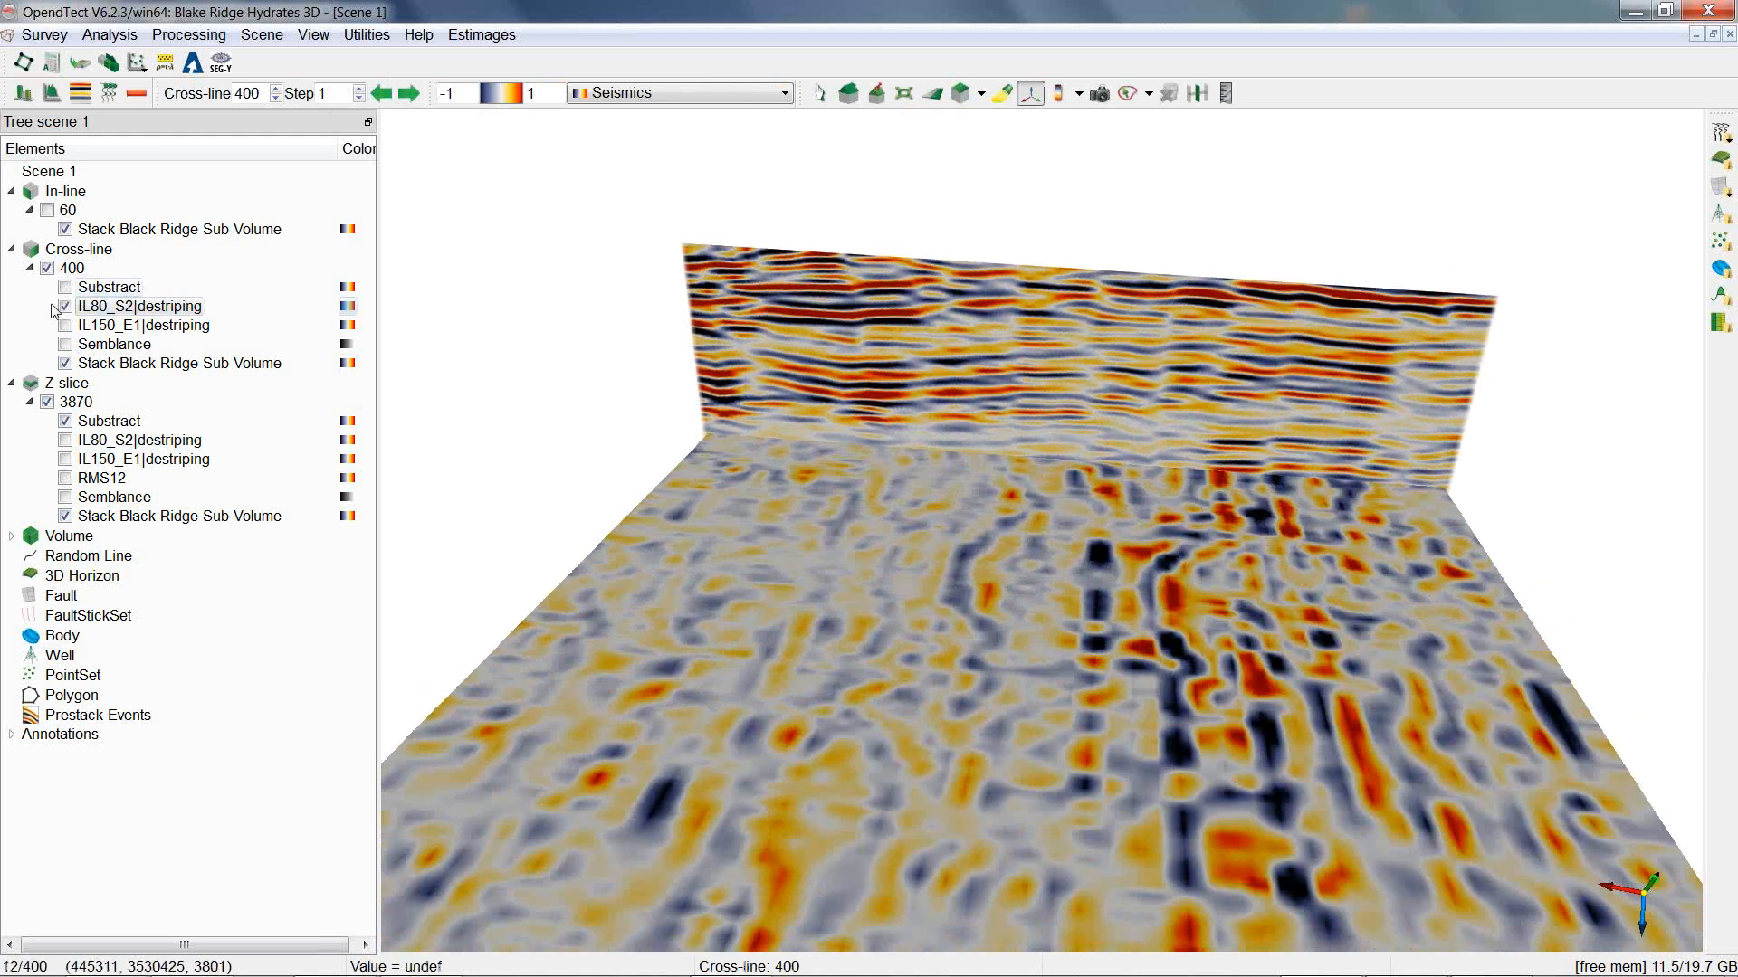
Replace Substract with IL80_S2|destriping on the Z-slice, toggling it to compare against the stack volume.
left_click(65, 421)
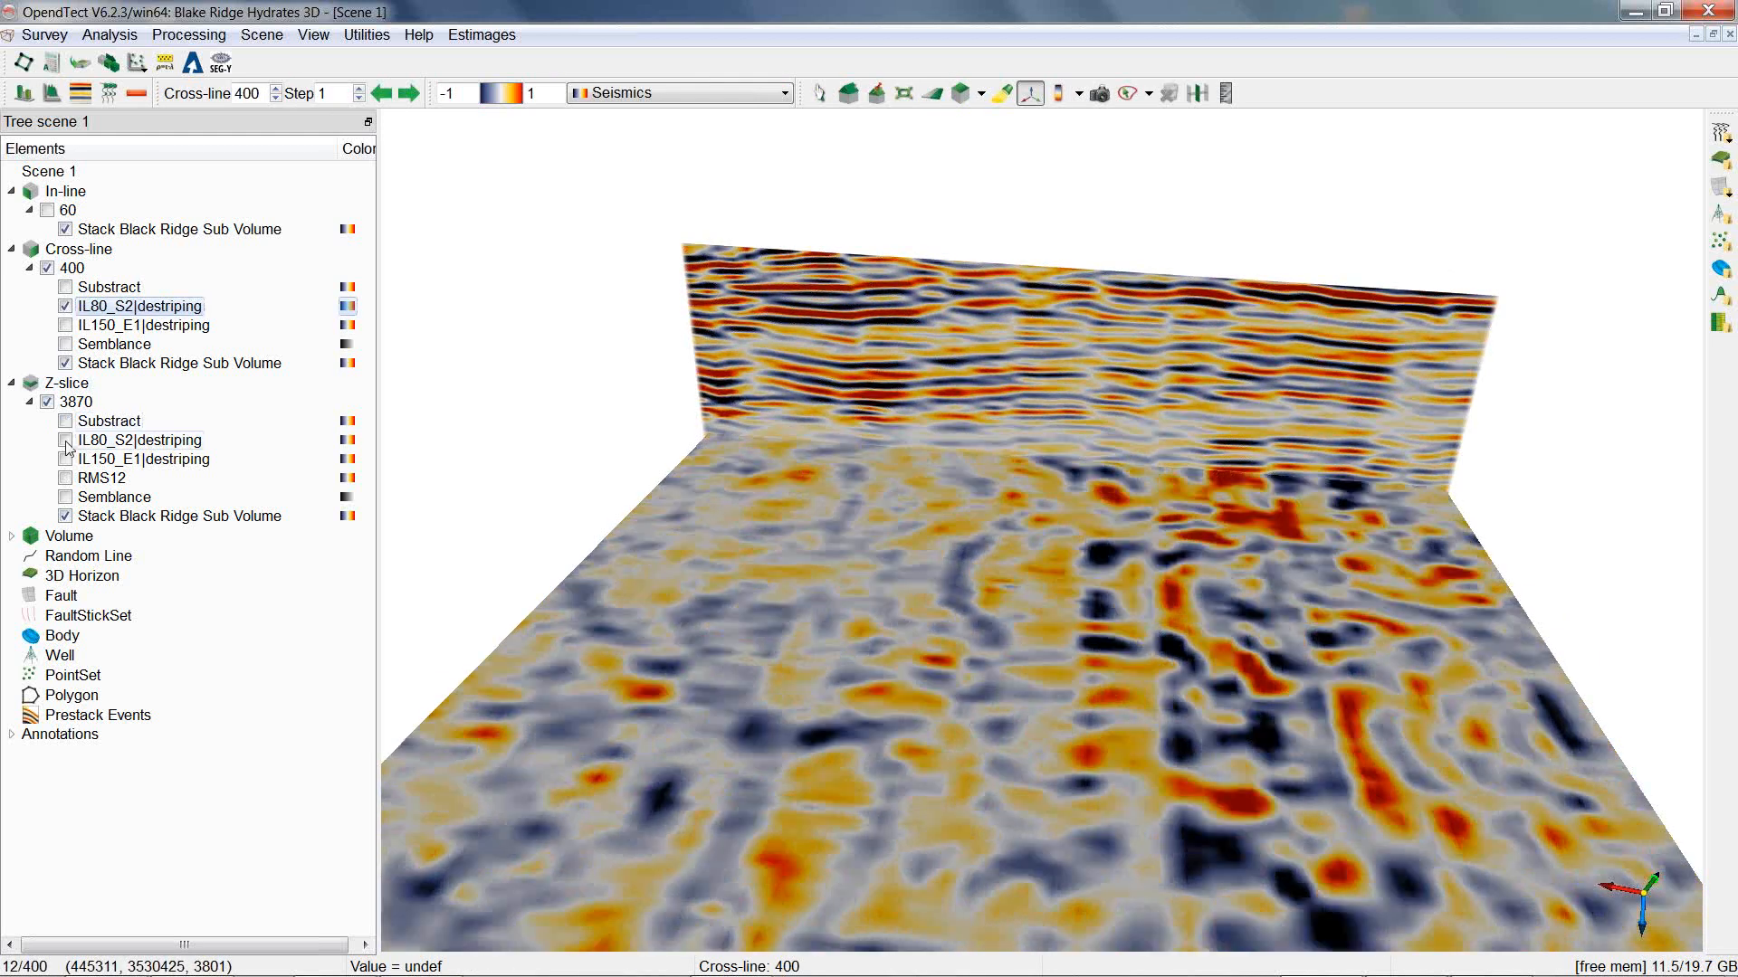
left_click(65, 442)
left_click_drag(959, 634, 996, 705)
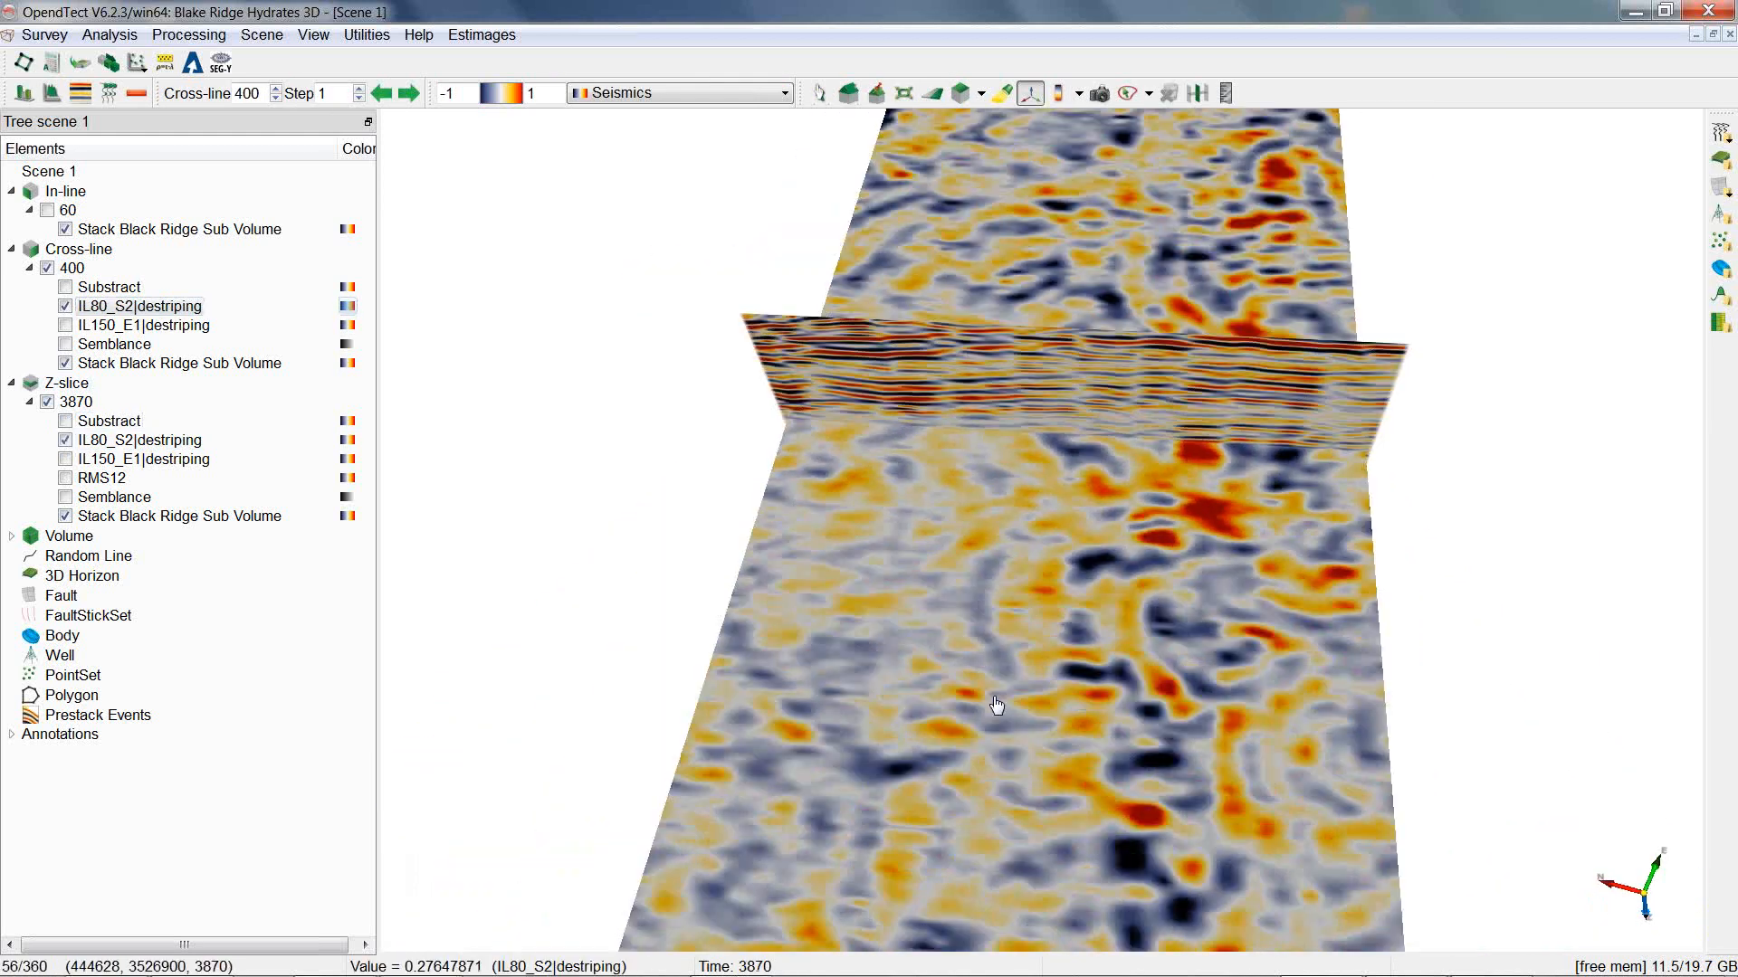
scroll(996, 705, "down", 4)
left_click(64, 442)
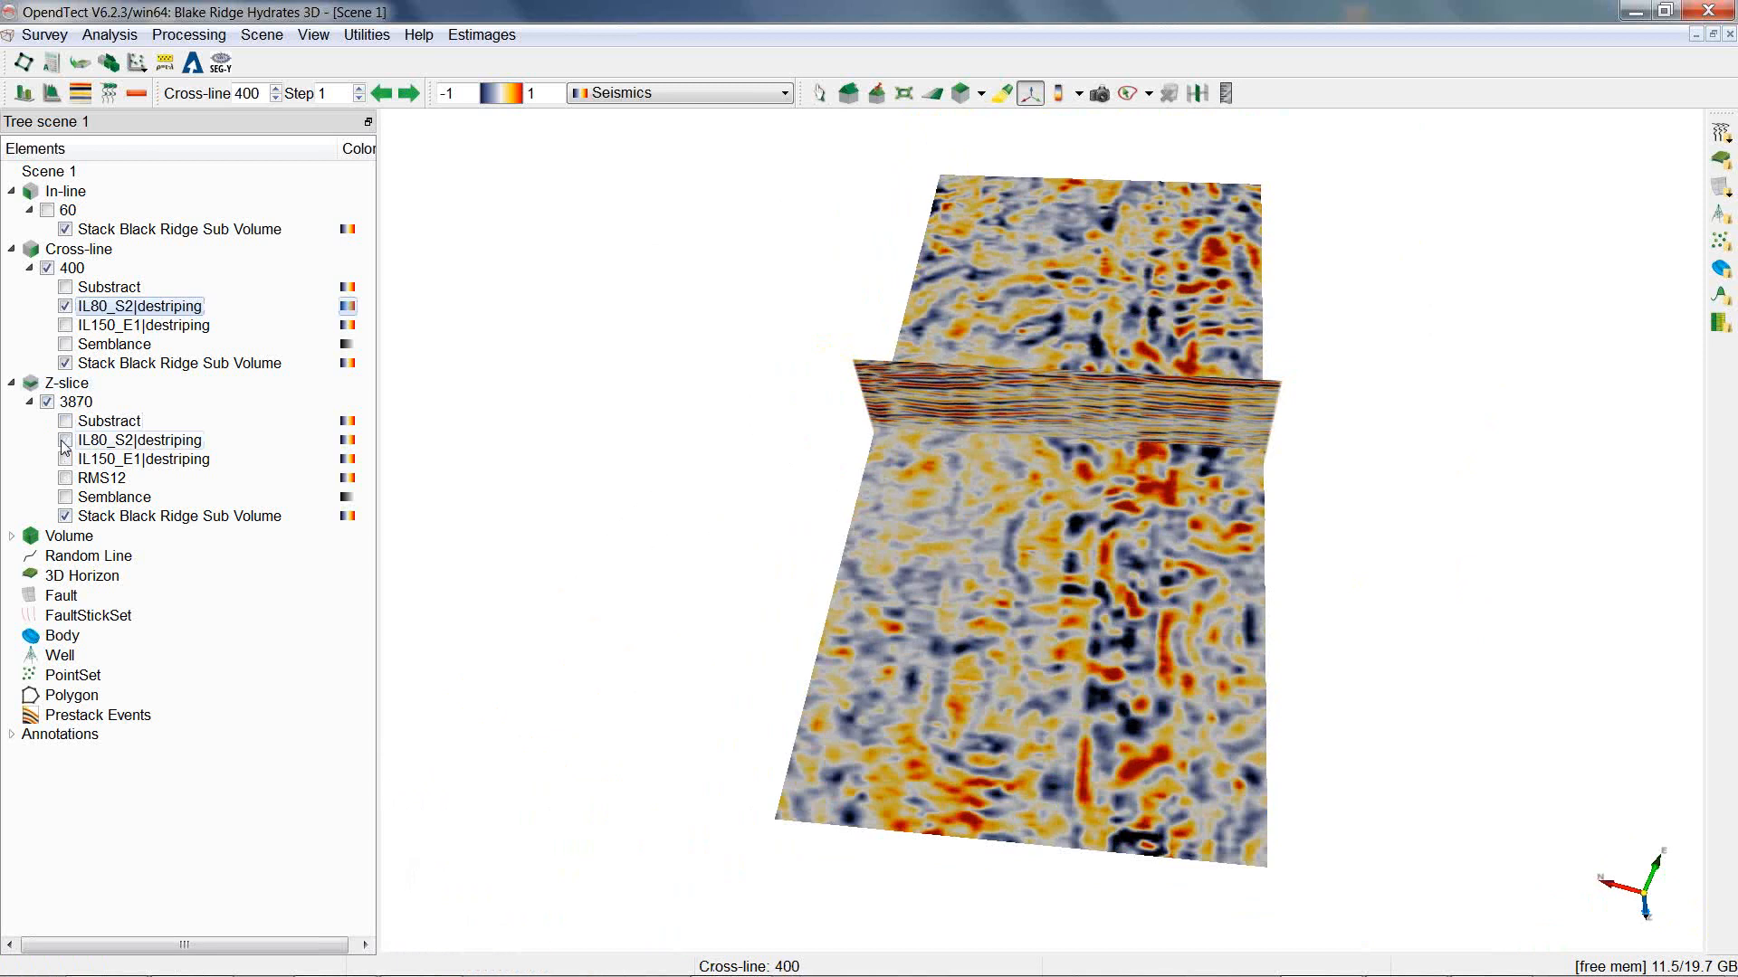
left_click(64, 442)
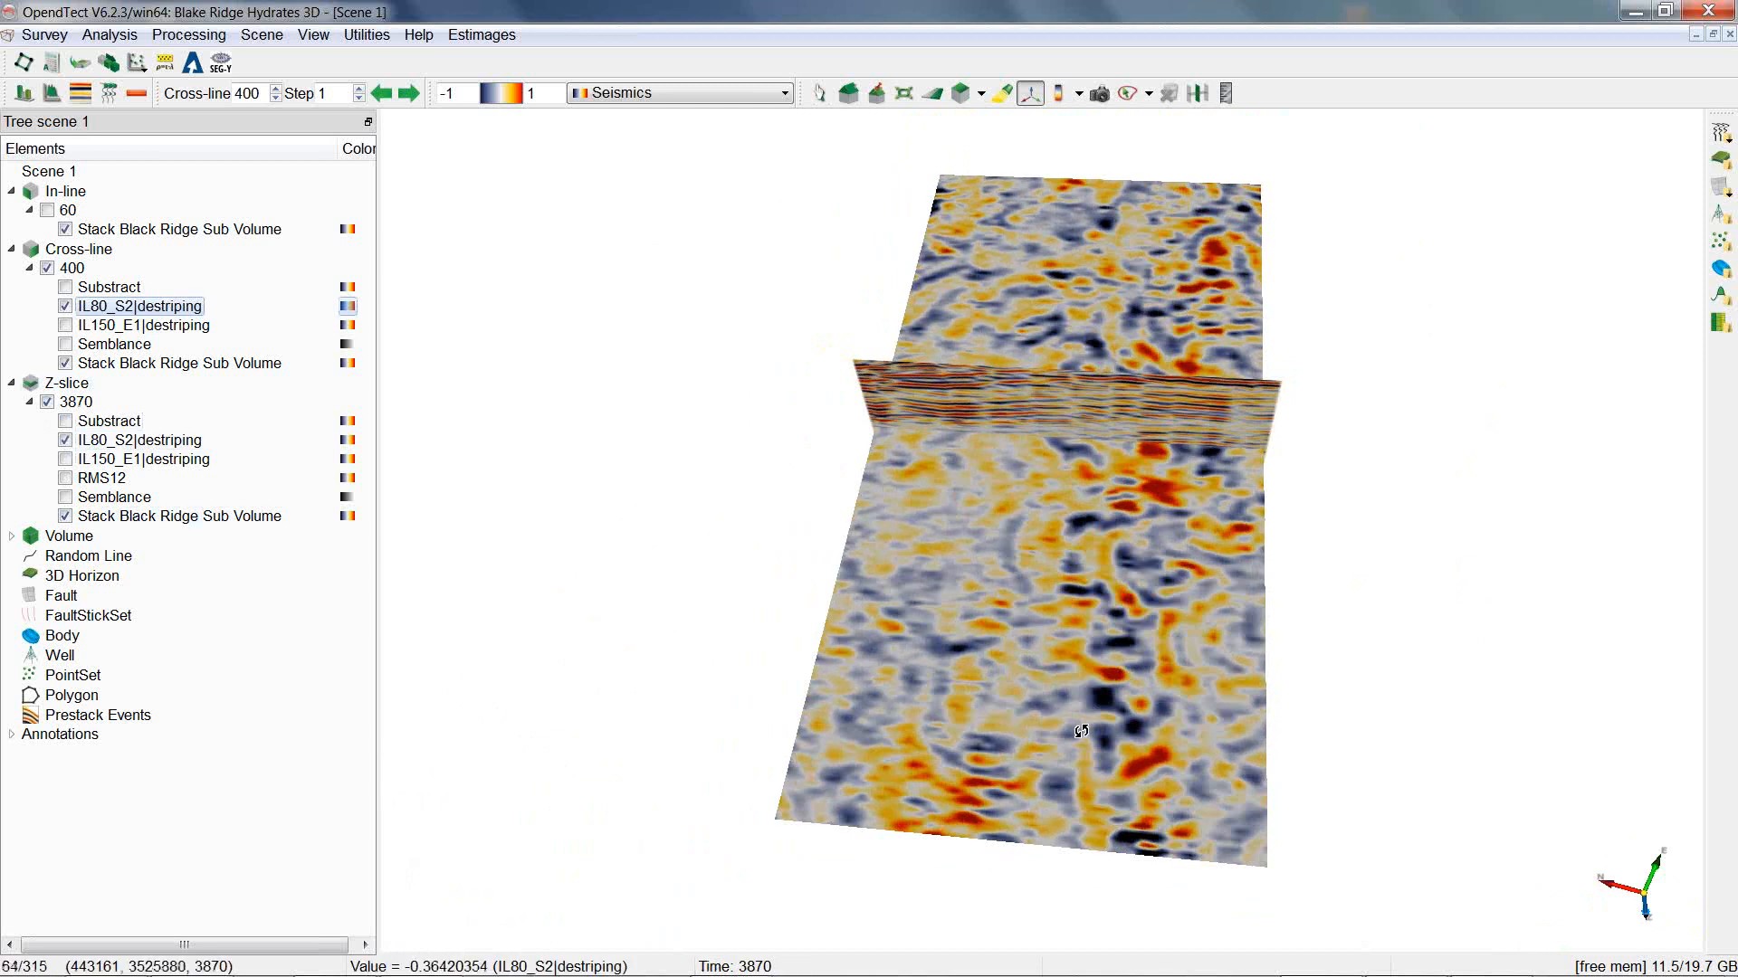
View the scene from above and show RMS12 on the Z-slice in place of IL80_S2|destriping.
left_click_drag(1082, 738, 1047, 518)
scroll(1063, 408, "up", 5)
scroll(1069, 390, "down", 5)
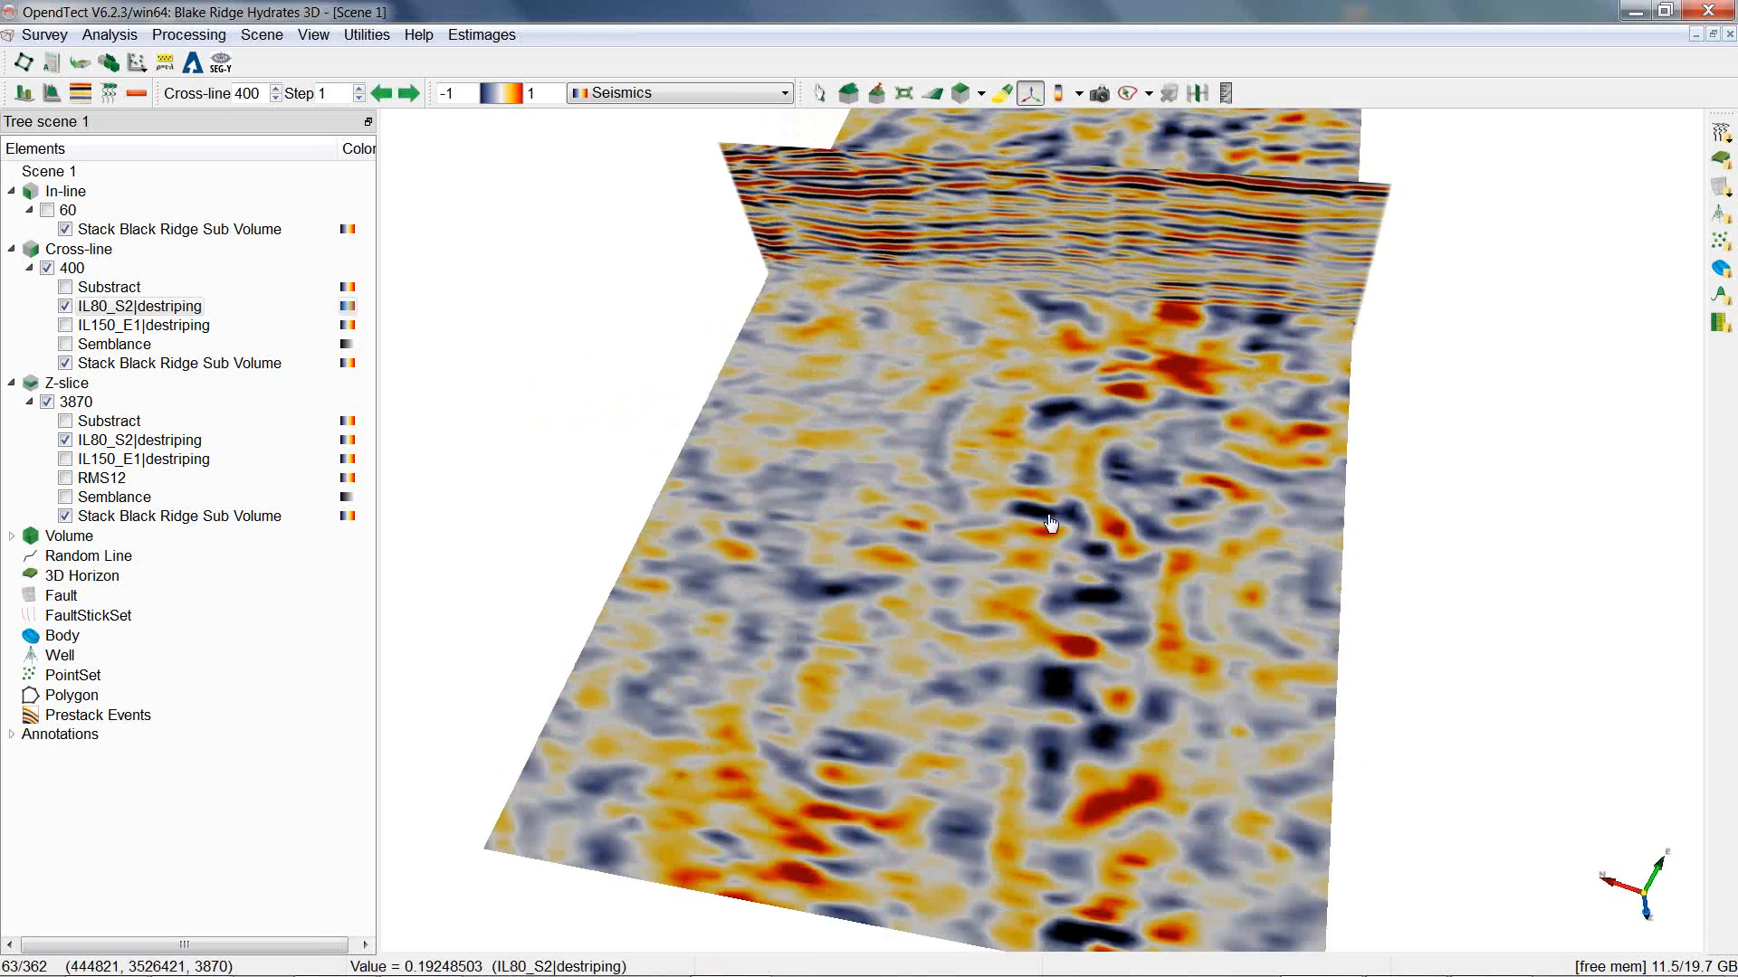
left_click(848, 93)
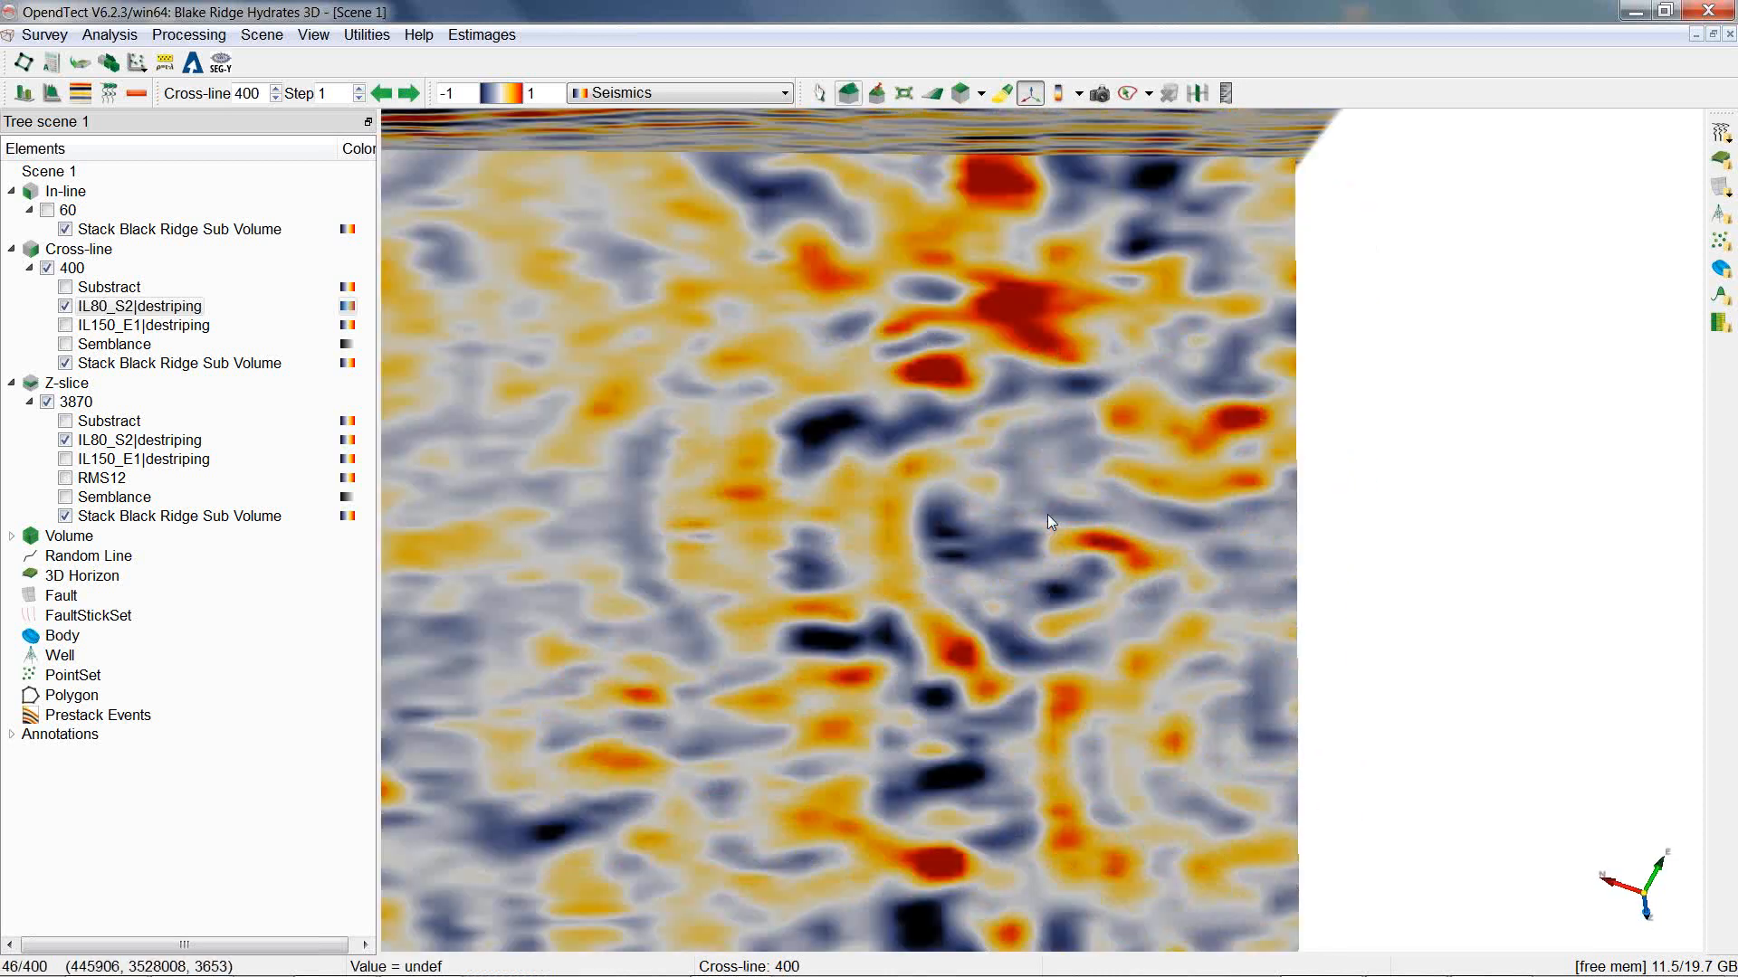
left_click(66, 439)
left_click(65, 478)
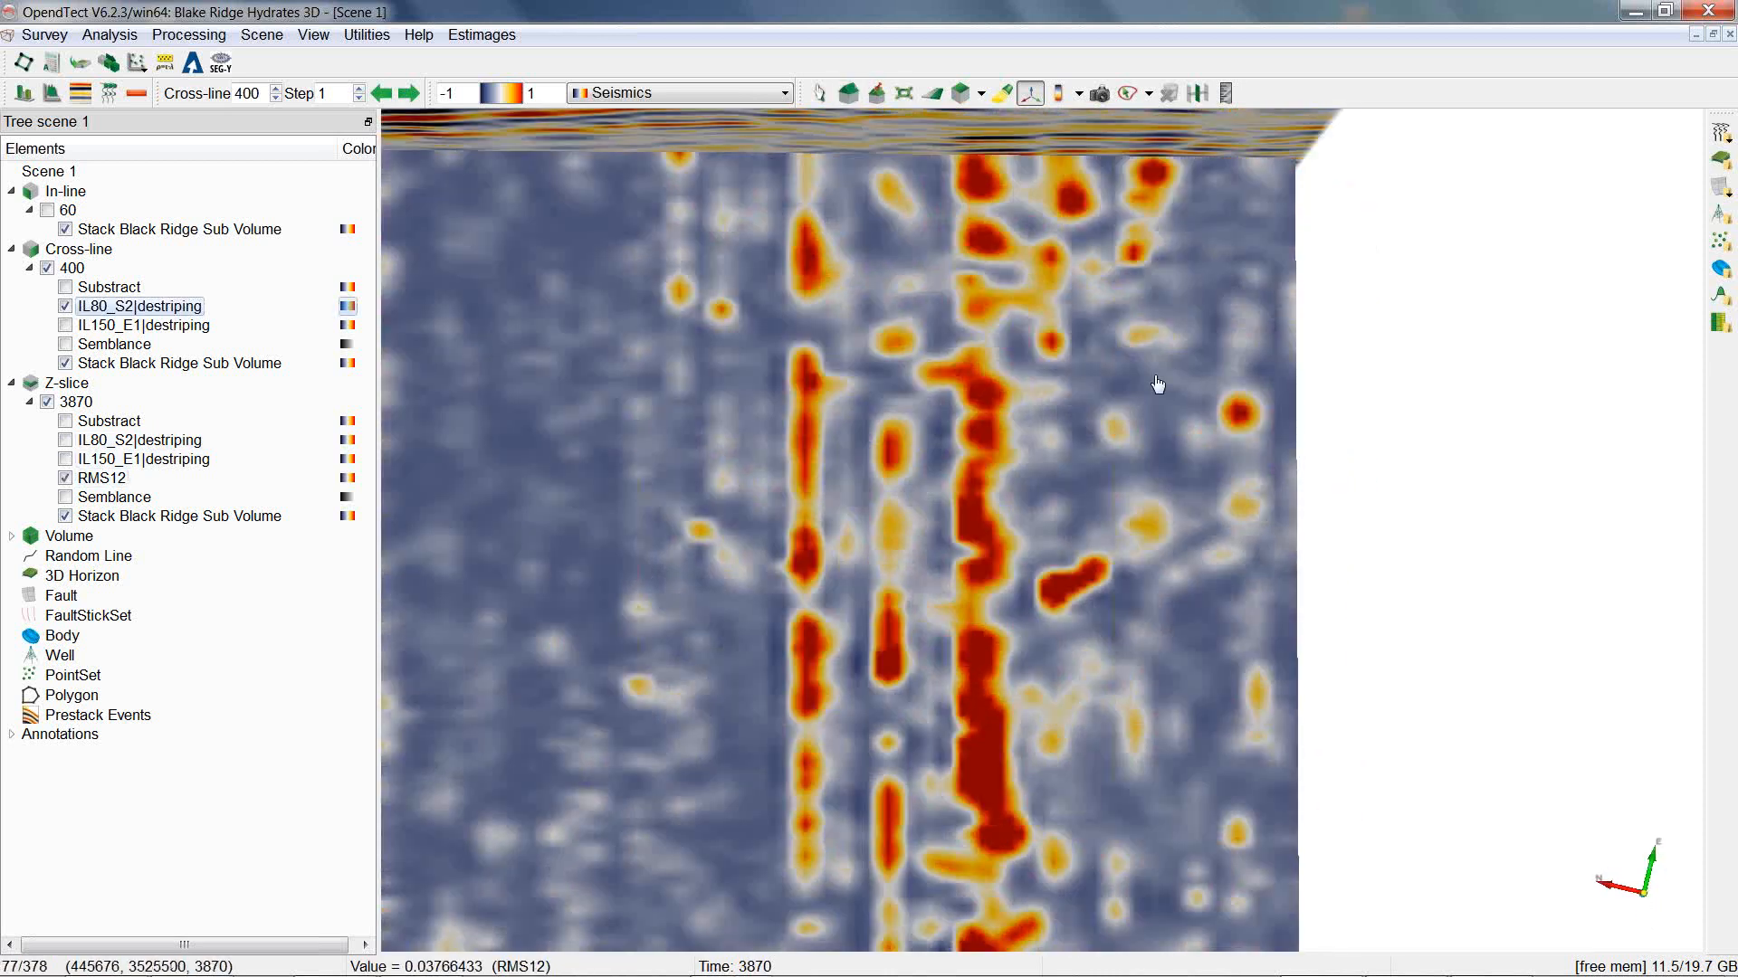
Measure the horizontal distance across a bright RMS12 anomaly on the Z-slice with the distance tool.
scroll(1256, 419, "up", 8)
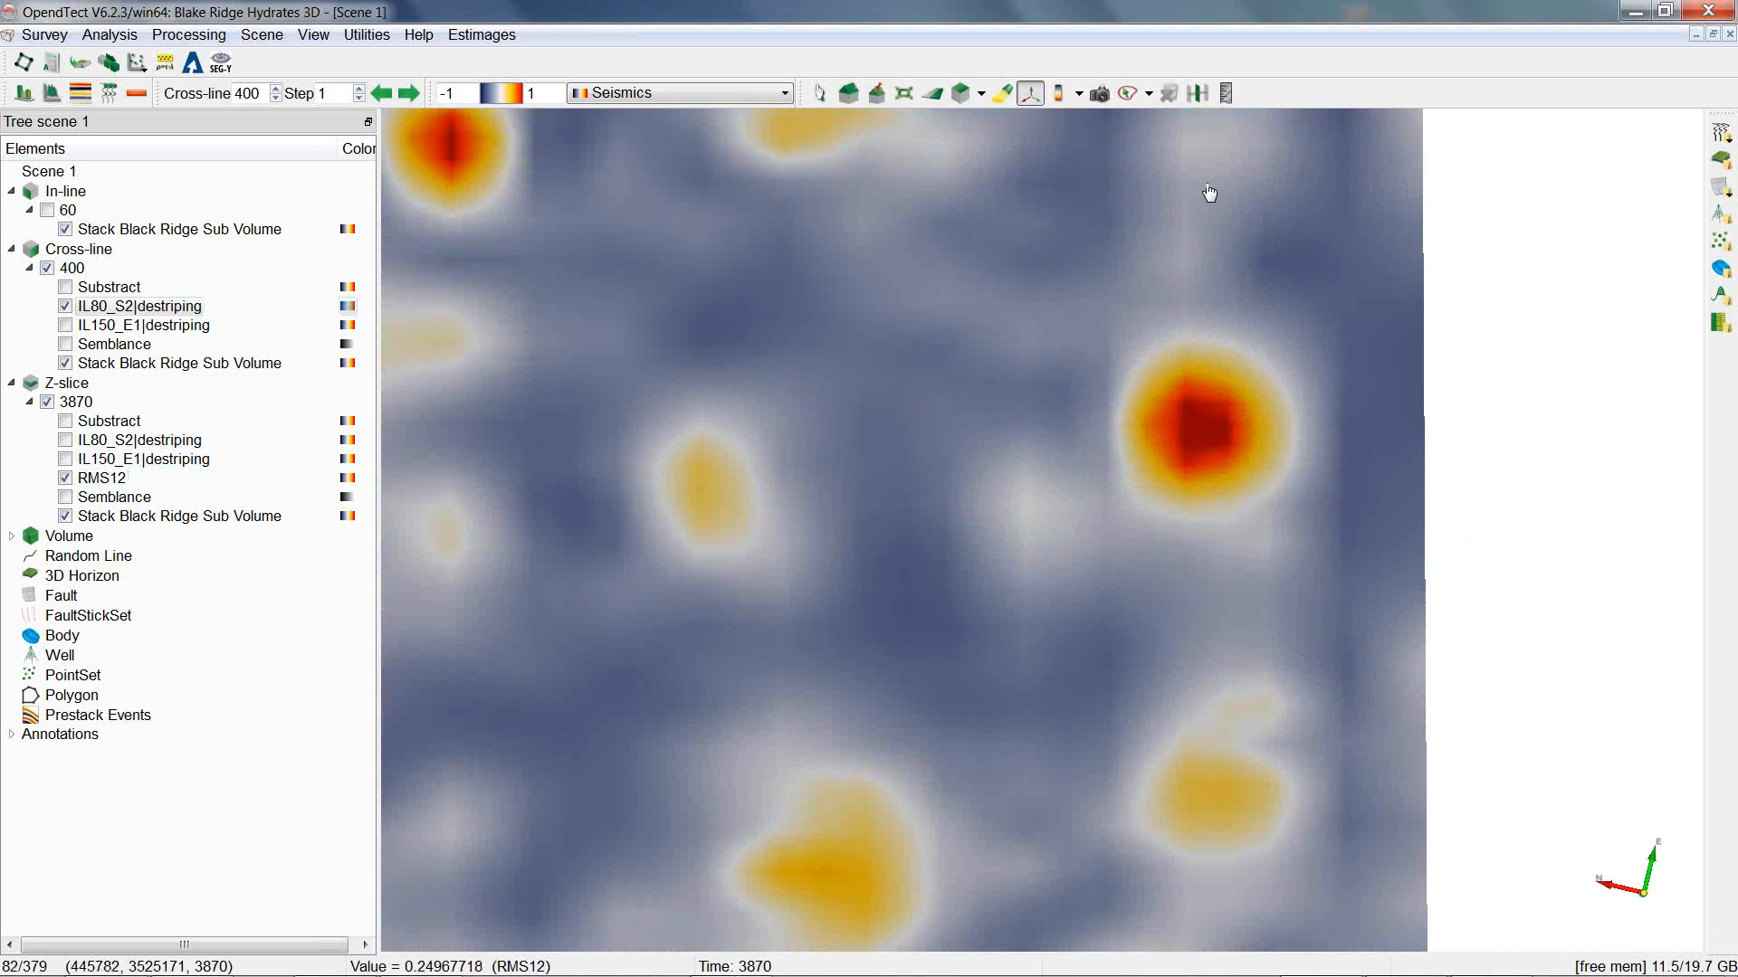
left_click(1227, 93)
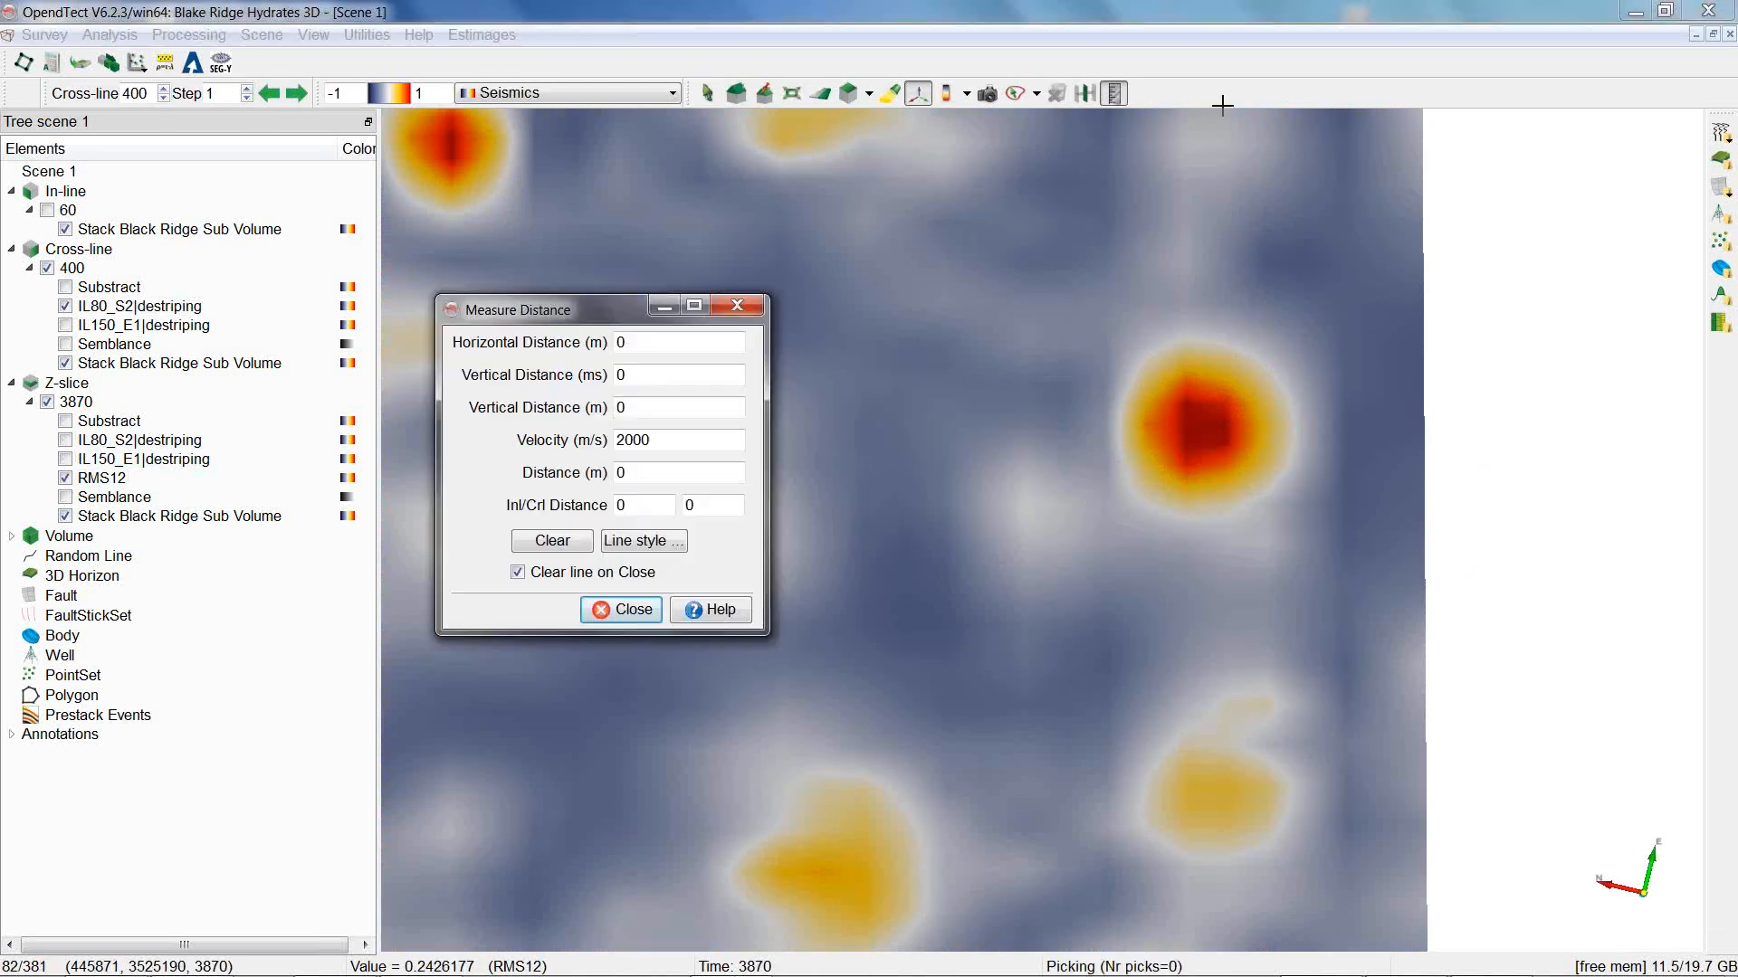
left_click(1154, 421)
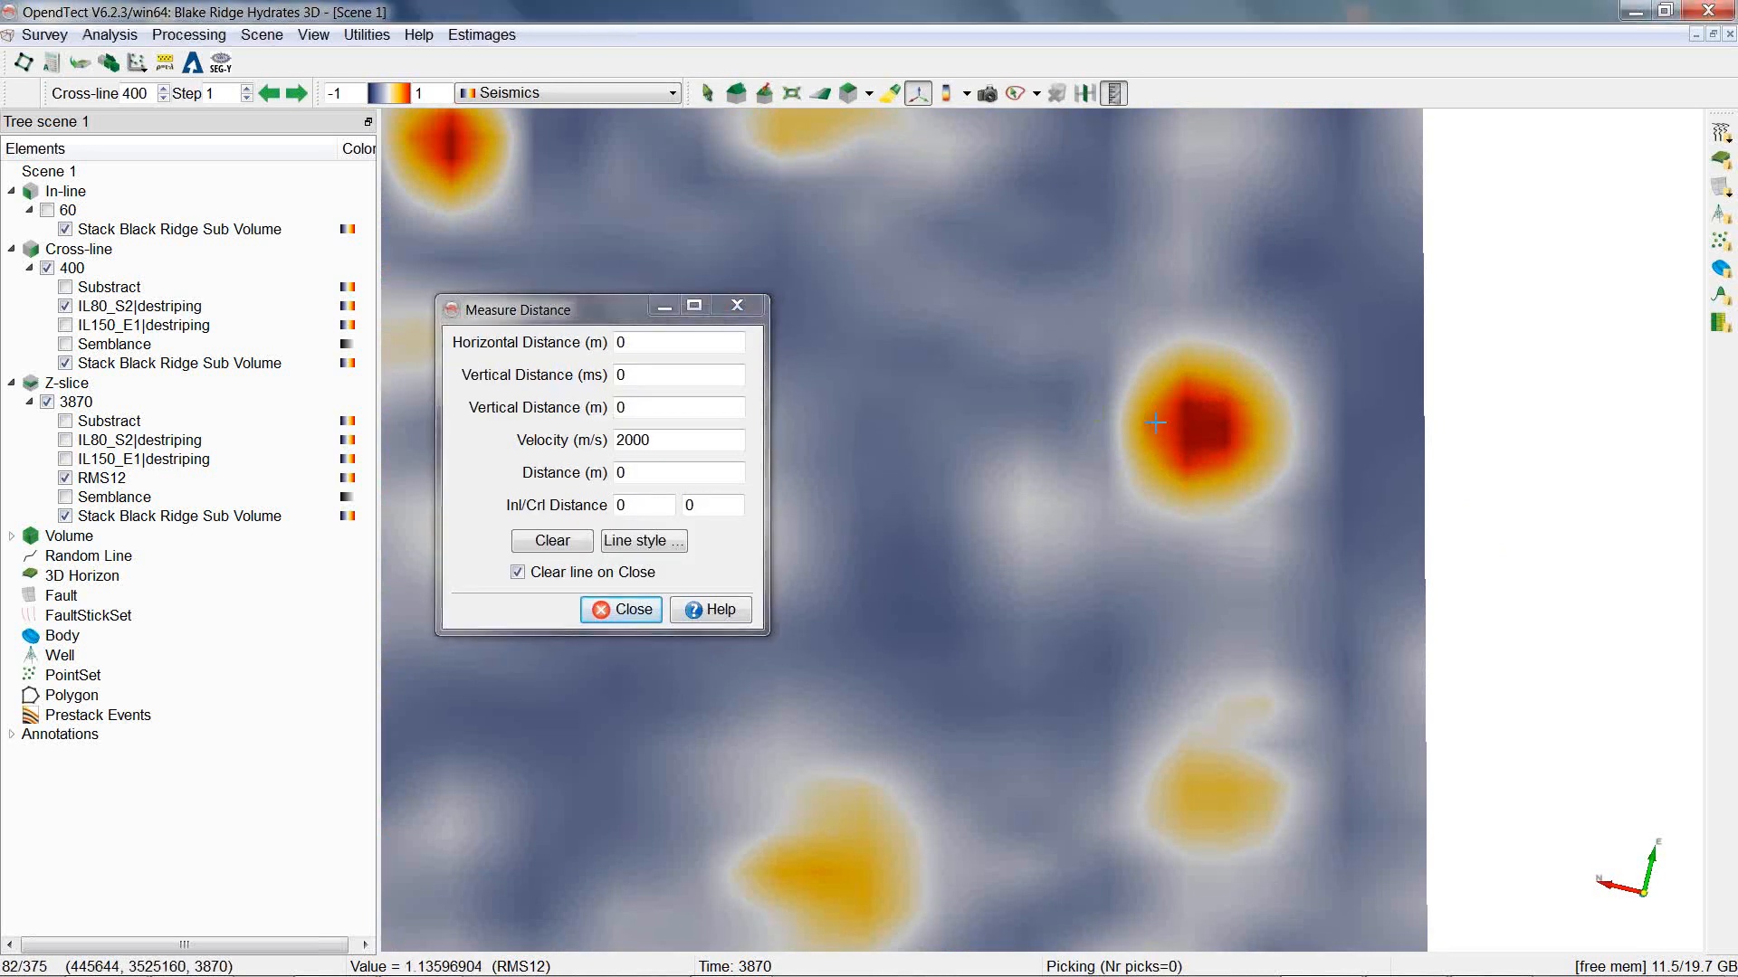
left_click(1246, 419)
left_click(621, 474)
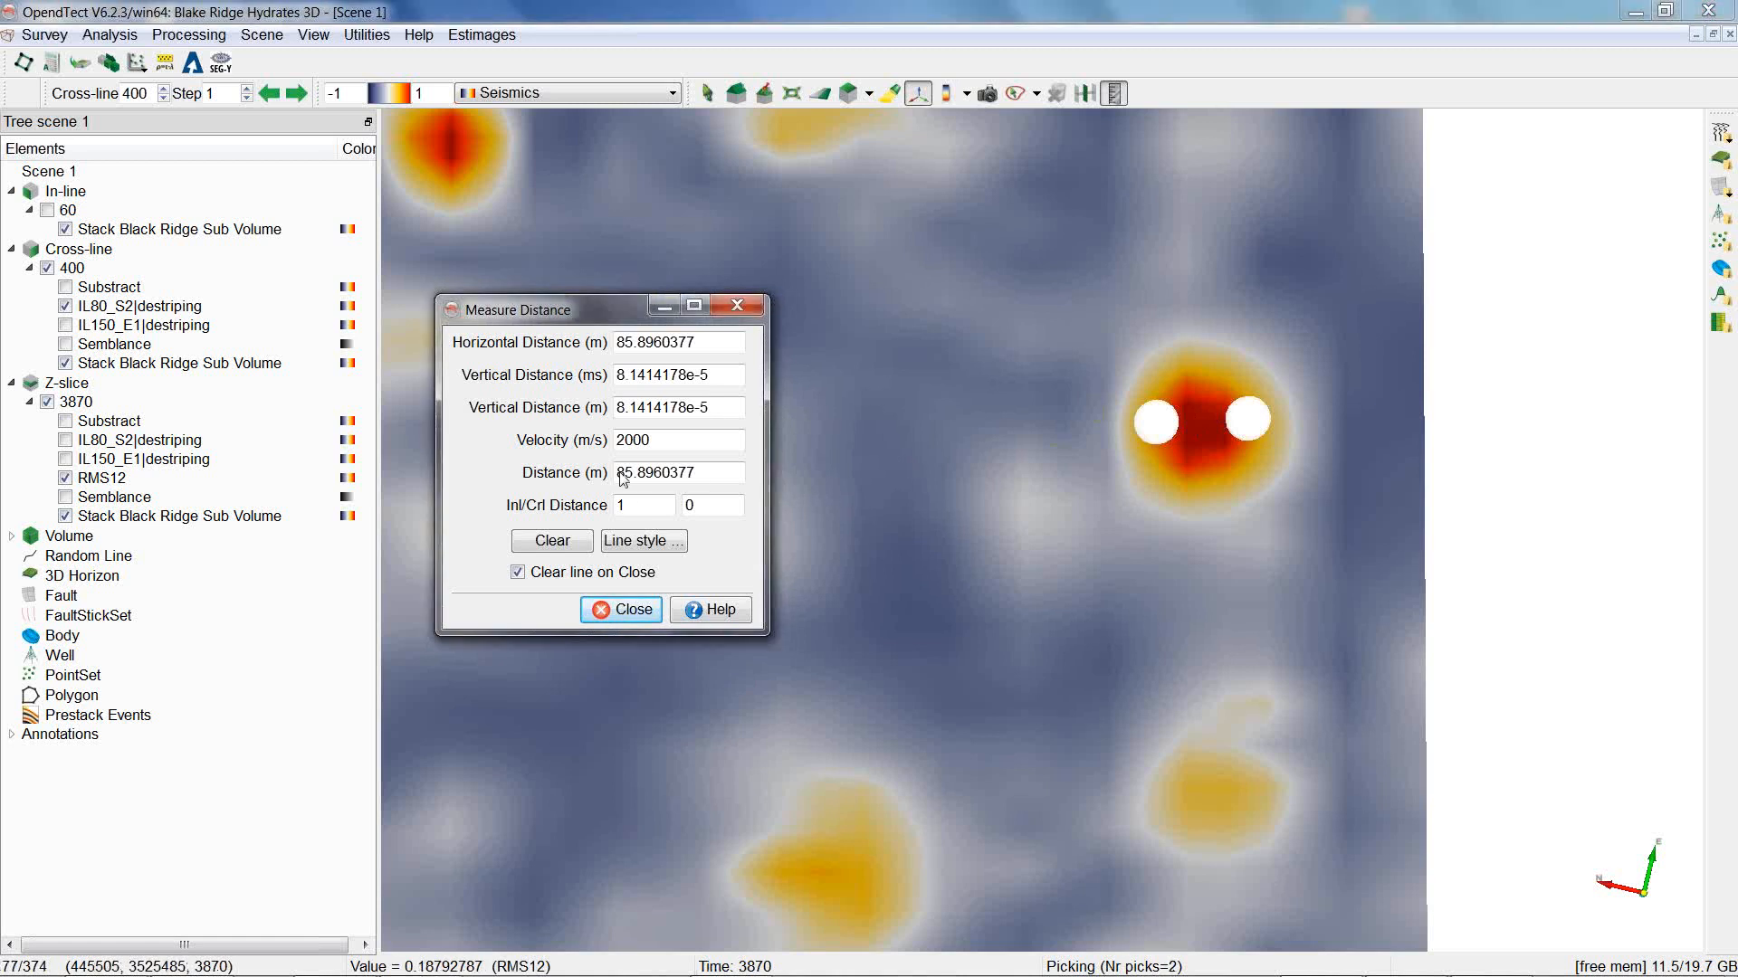
left_click_drag(621, 474, 704, 474)
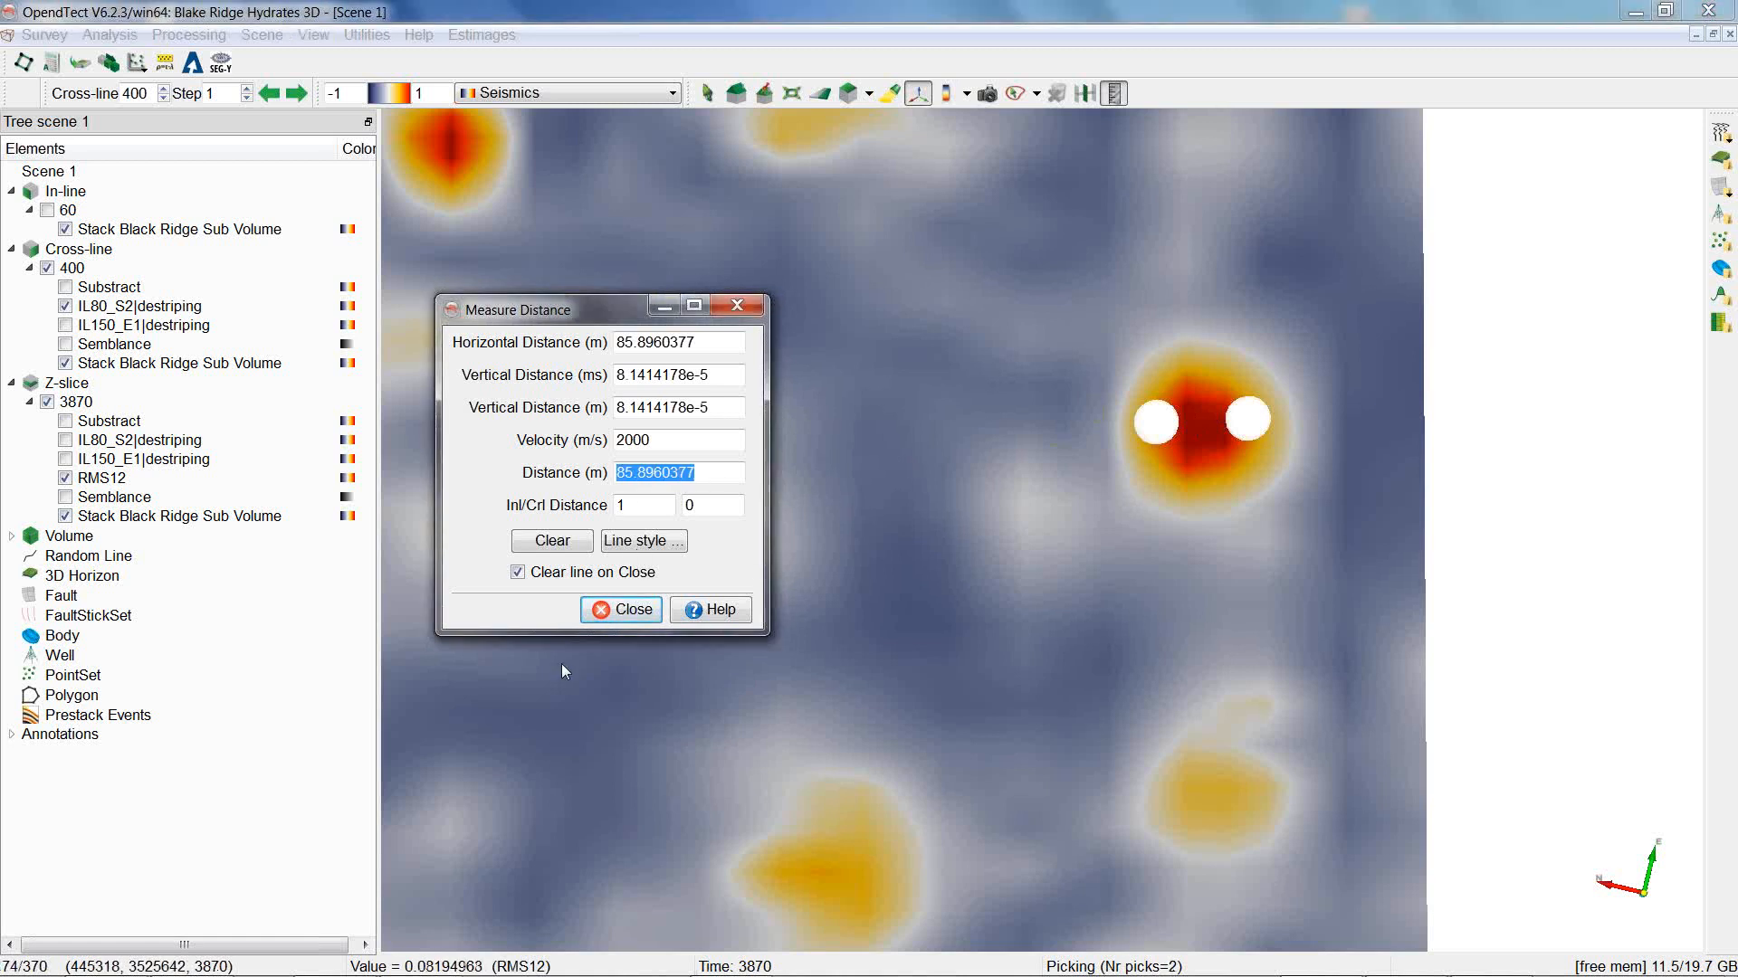
left_click(738, 306)
scroll(746, 309, "down", 5)
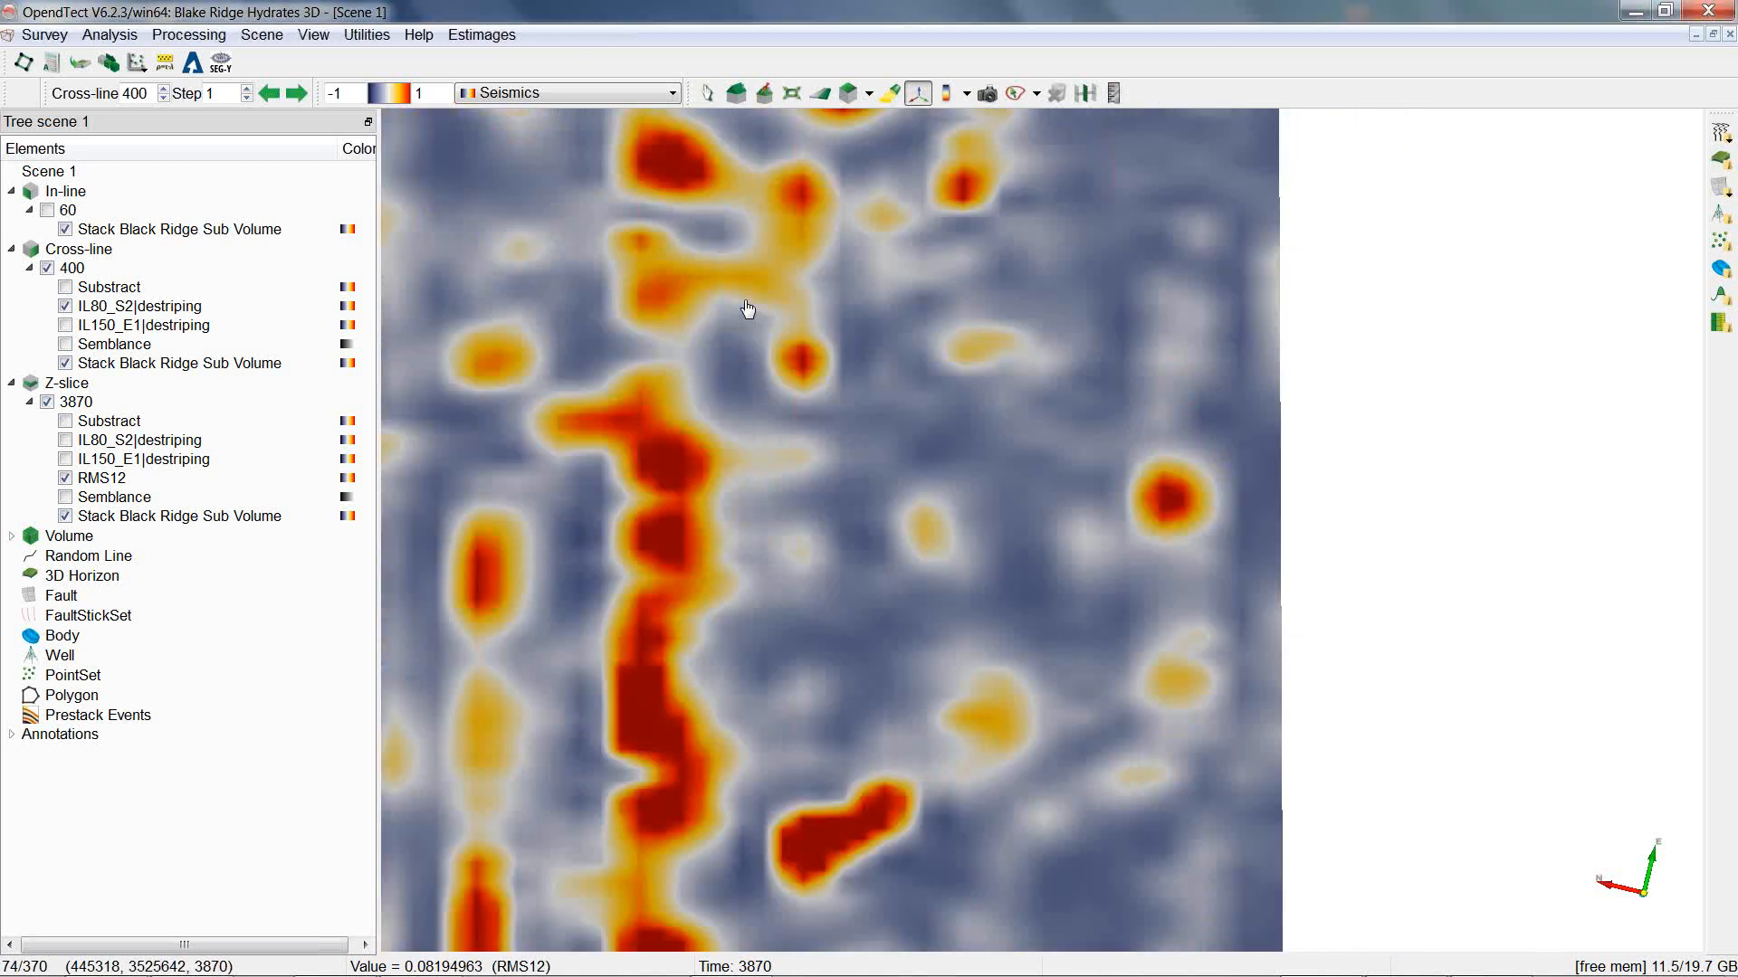
left_click_drag(747, 309, 731, 266)
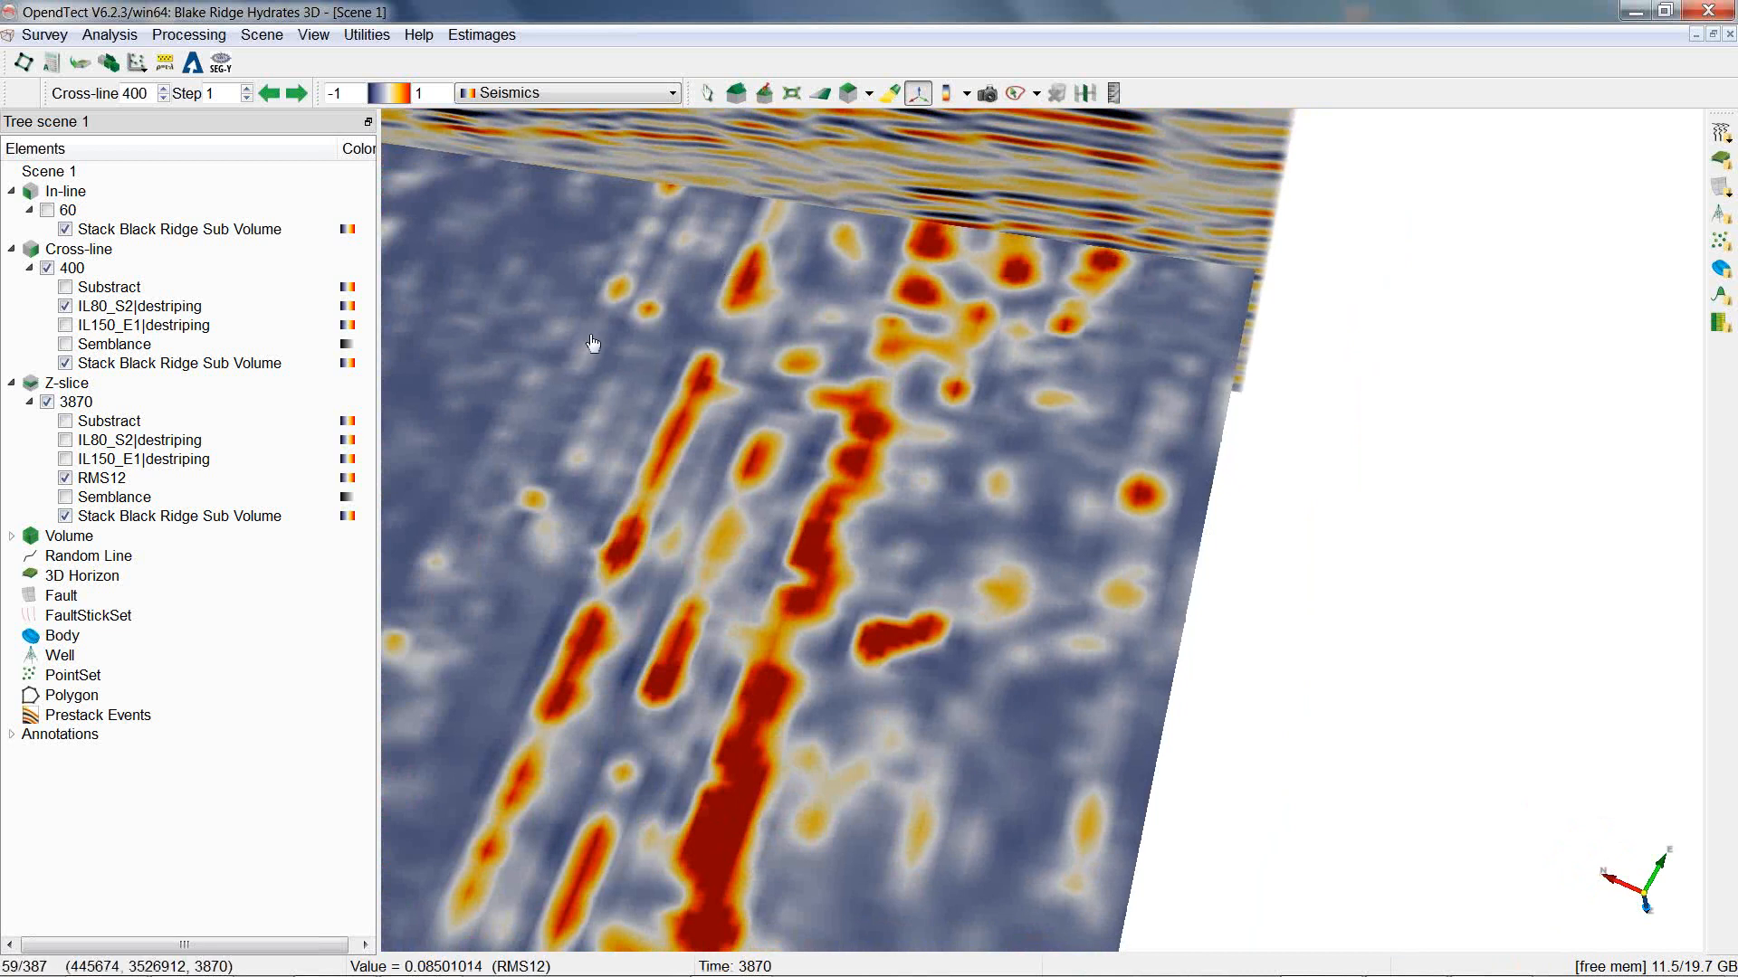
left_click(1035, 35)
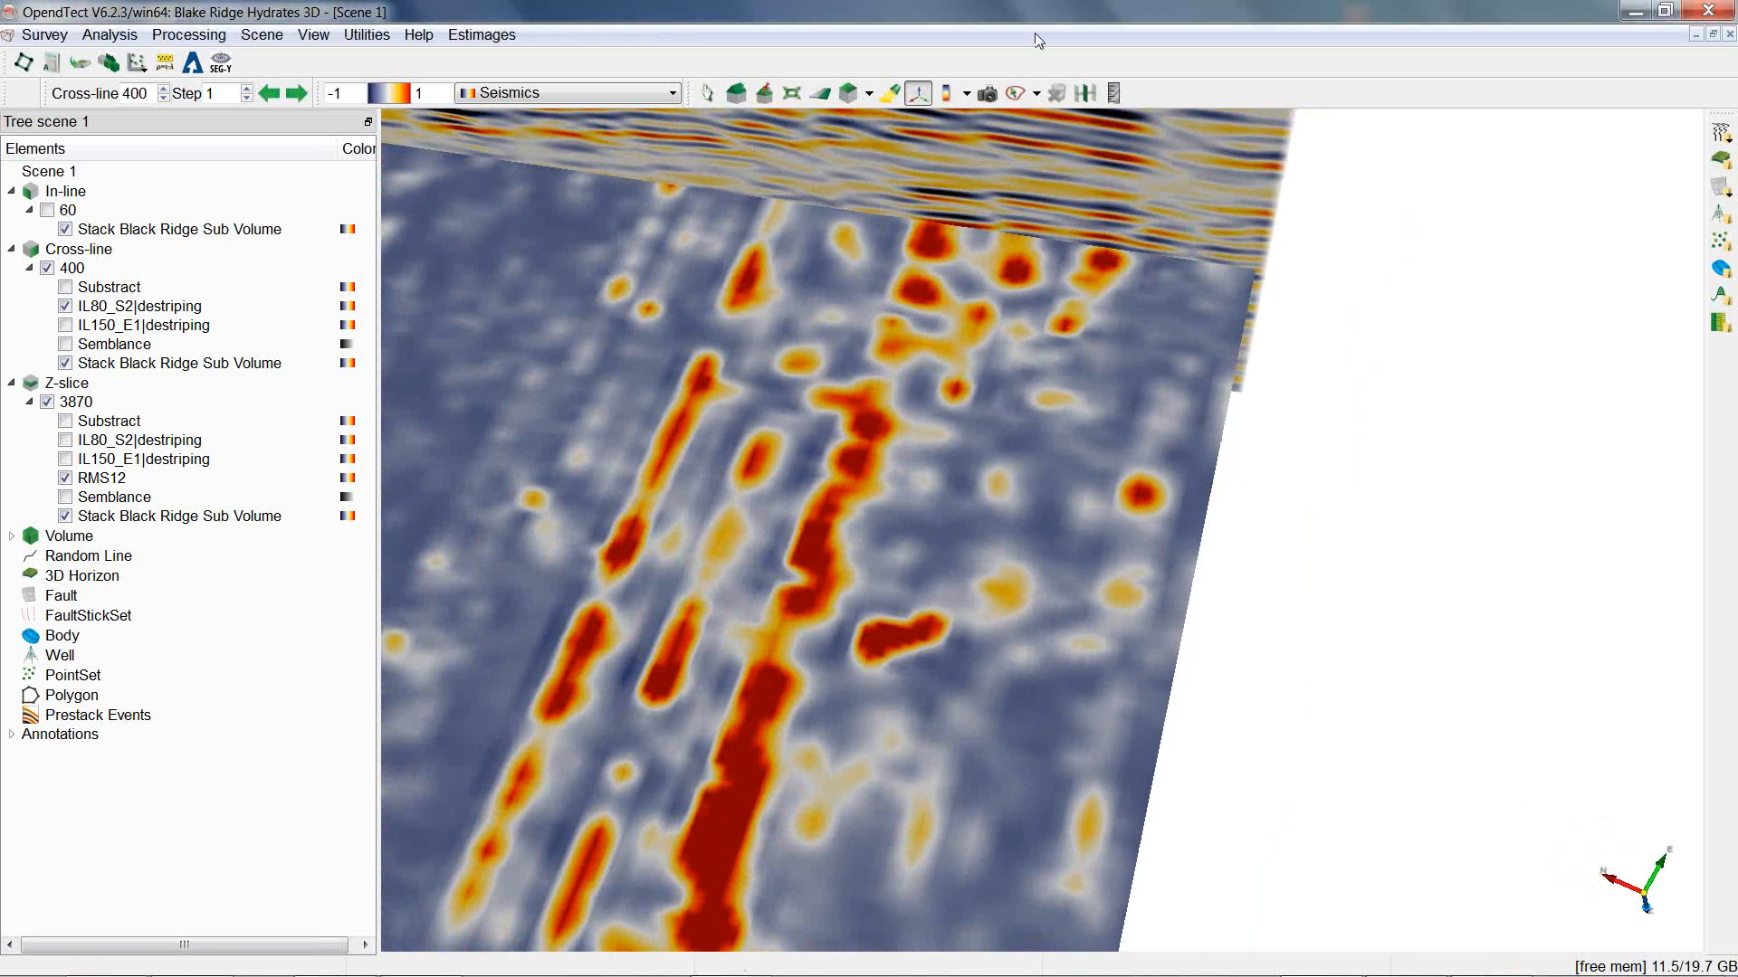